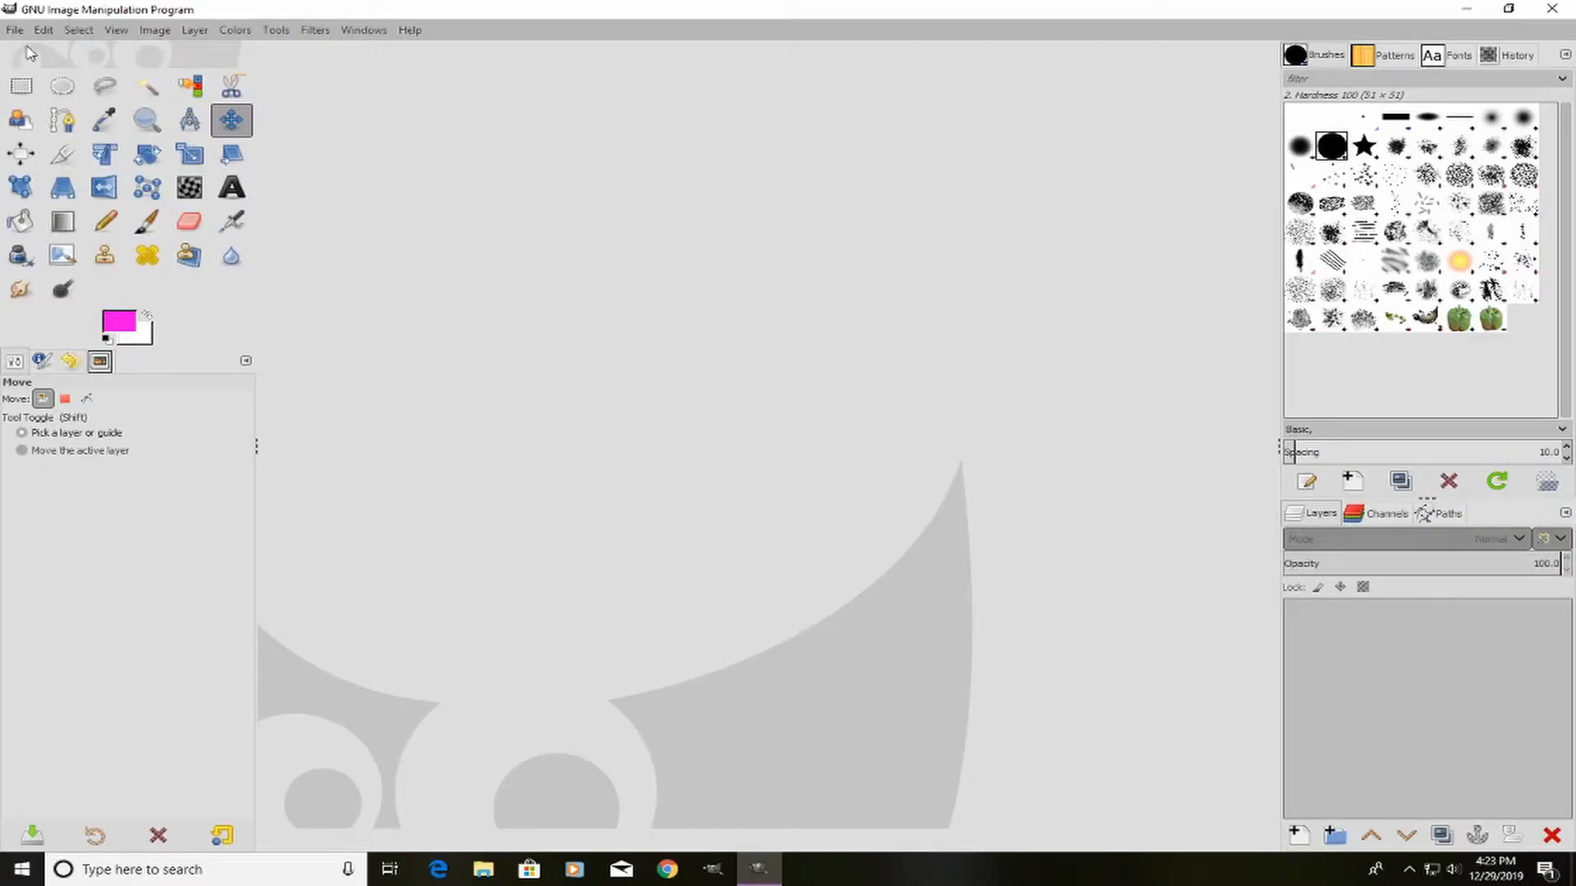
Step: Open the bathroom-scale- JPG from the Desktop folder in File Explorer as an image in GIMP
left_click(486, 869)
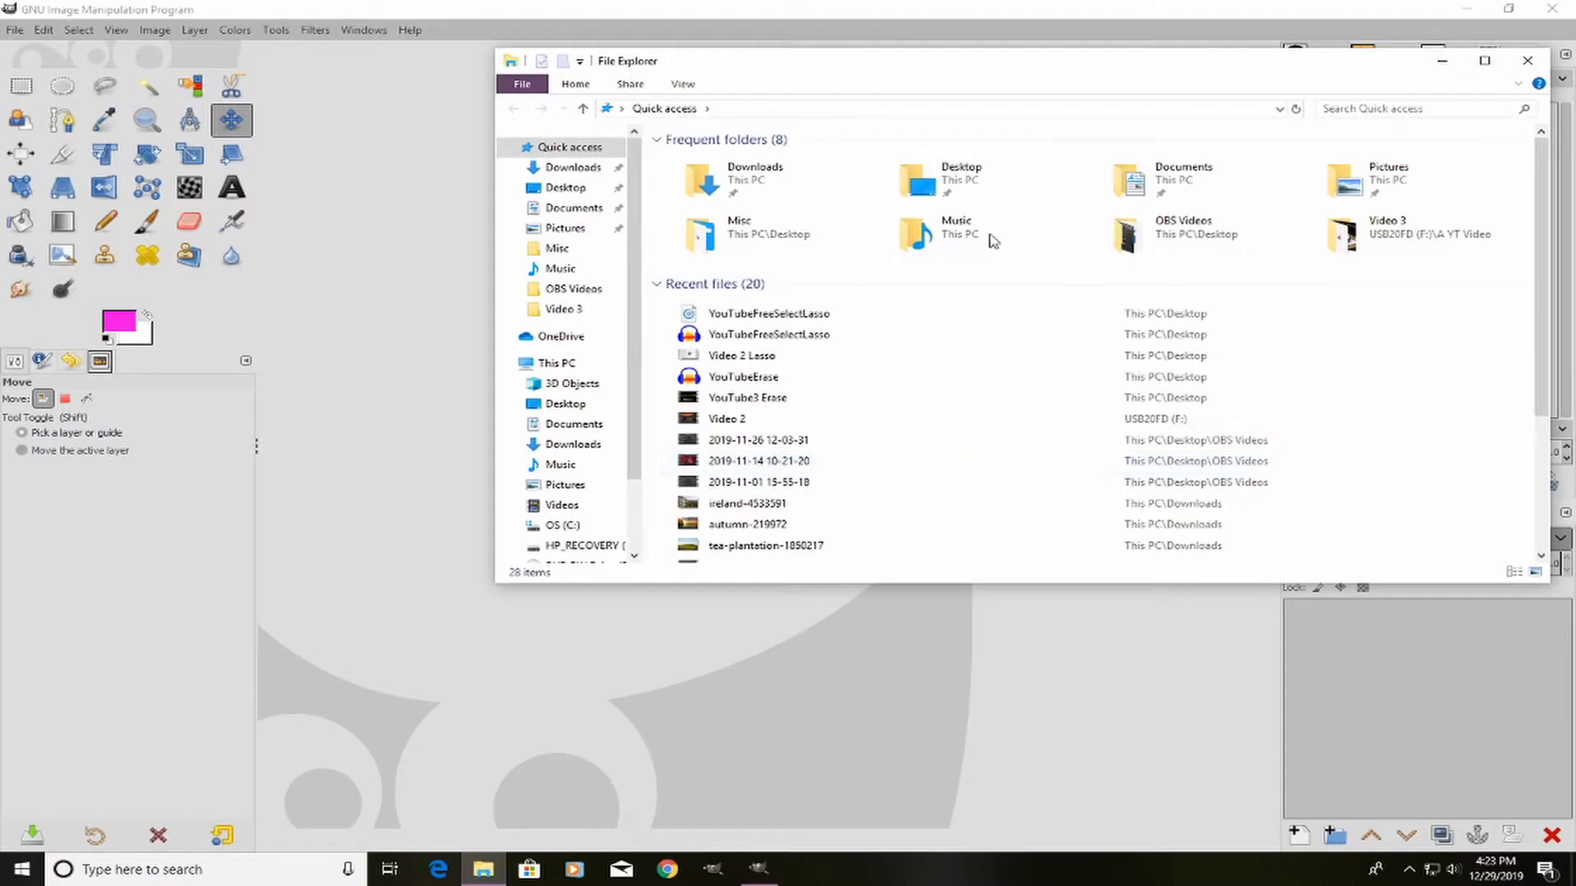
double_click(942, 179)
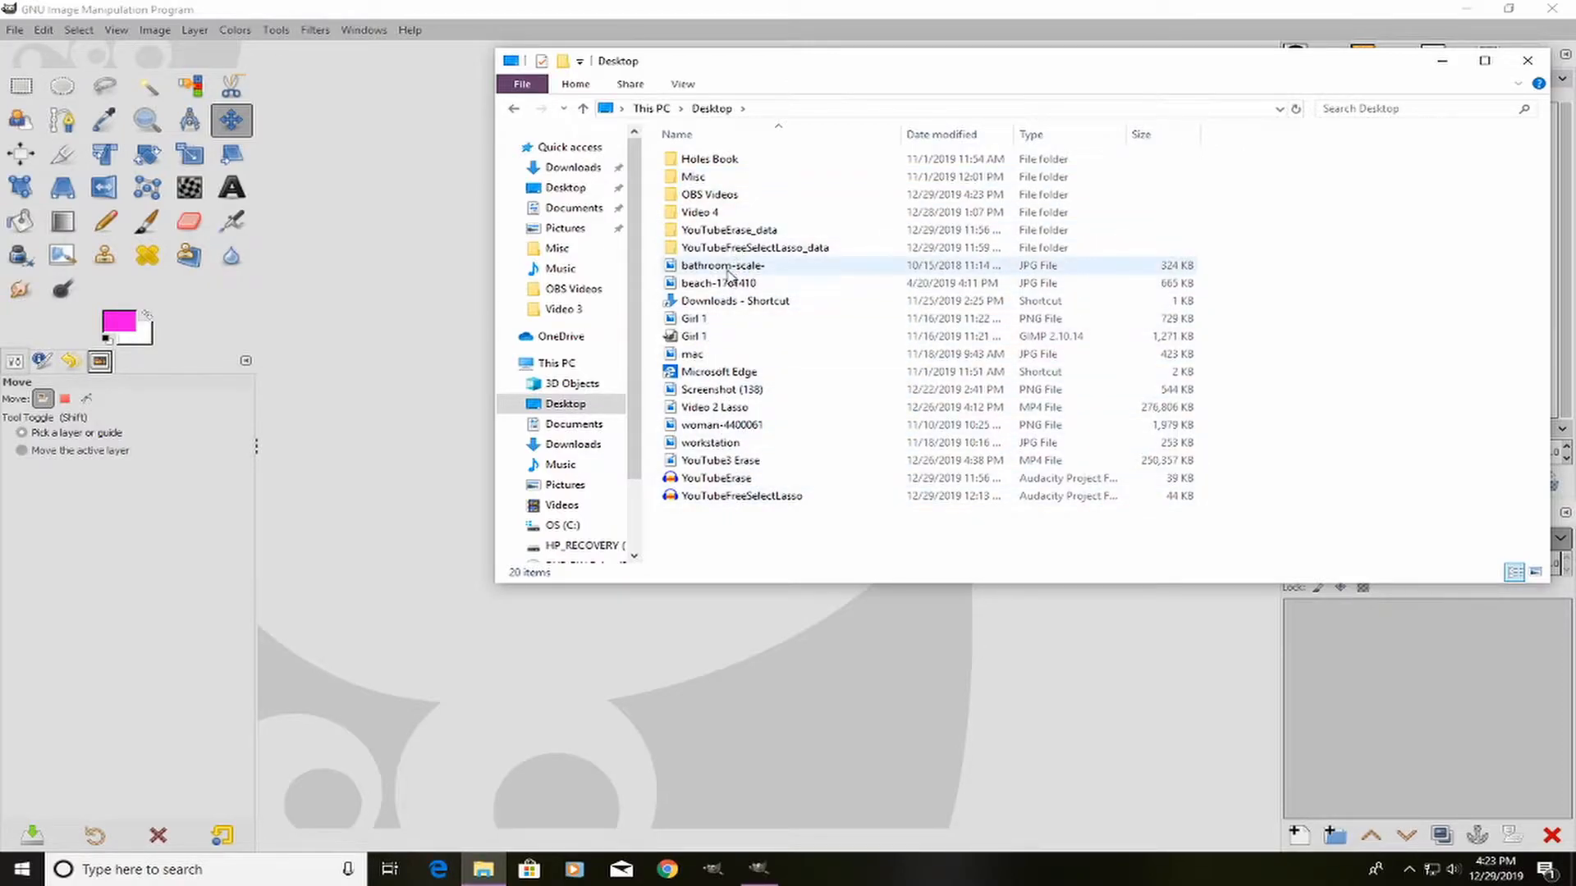
left_click_drag(728, 274, 362, 380)
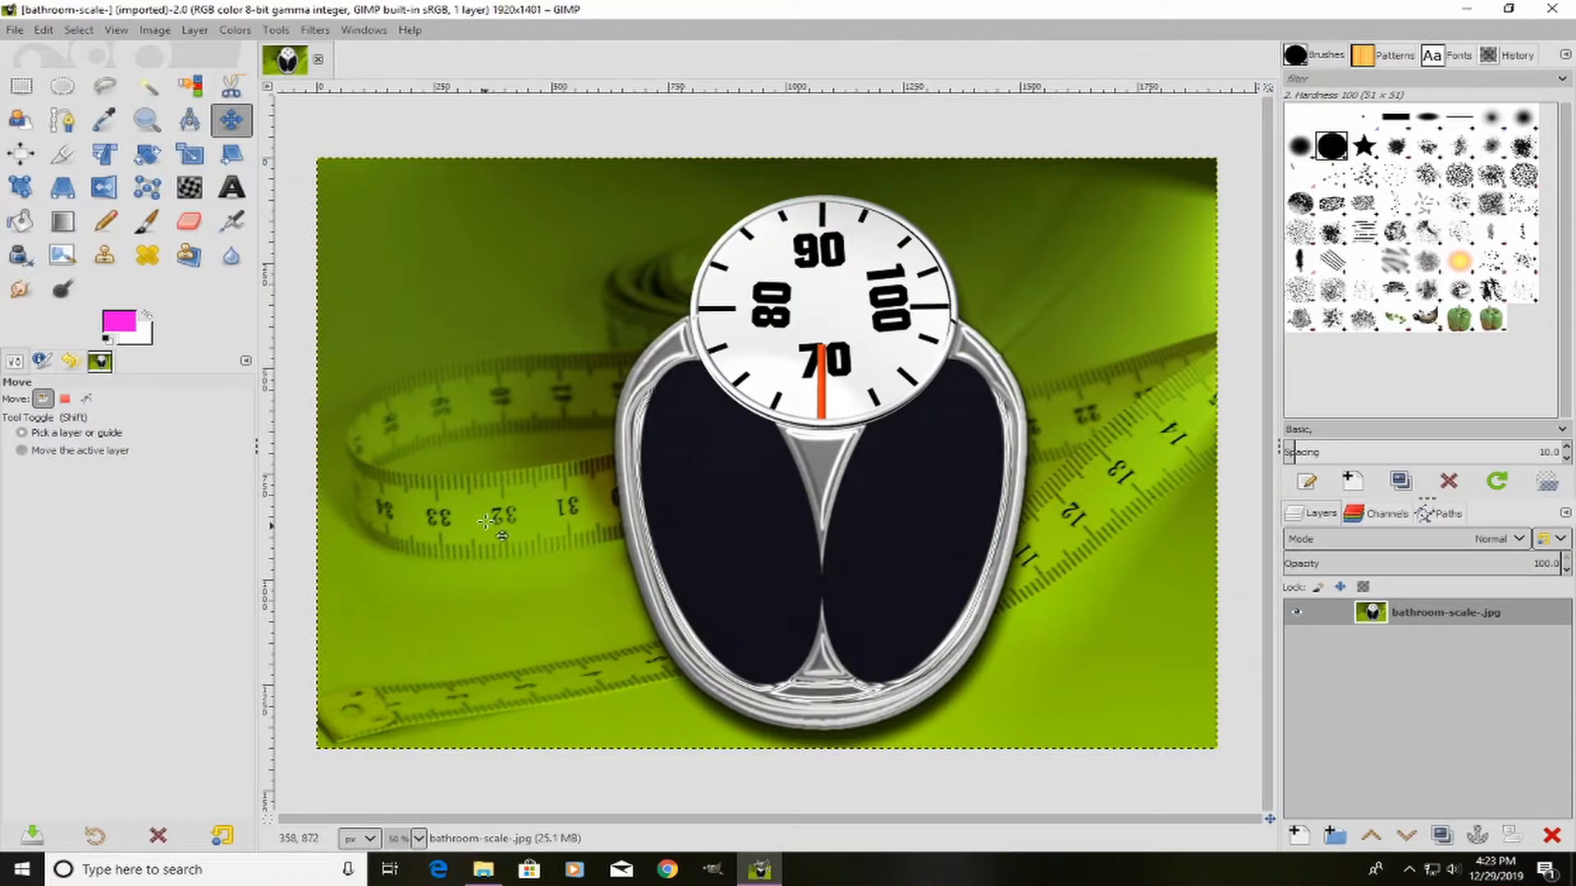
Step: Add a layer mask initialized to White (full opacity) to the bathroom-scale-.jpg layer
right_click(1442, 618)
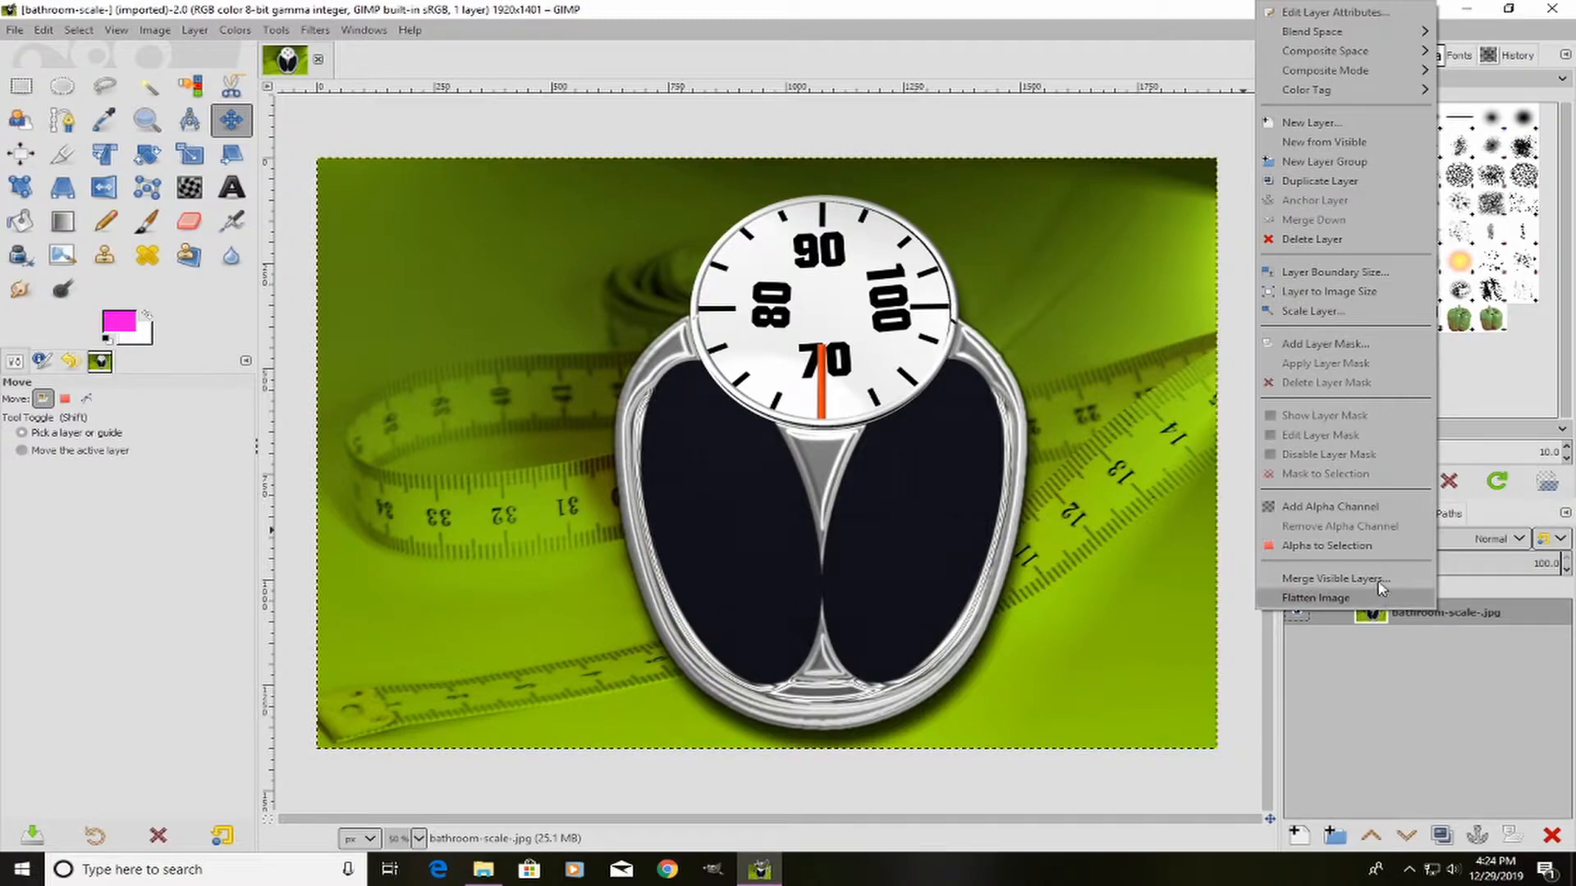
left_click(1346, 346)
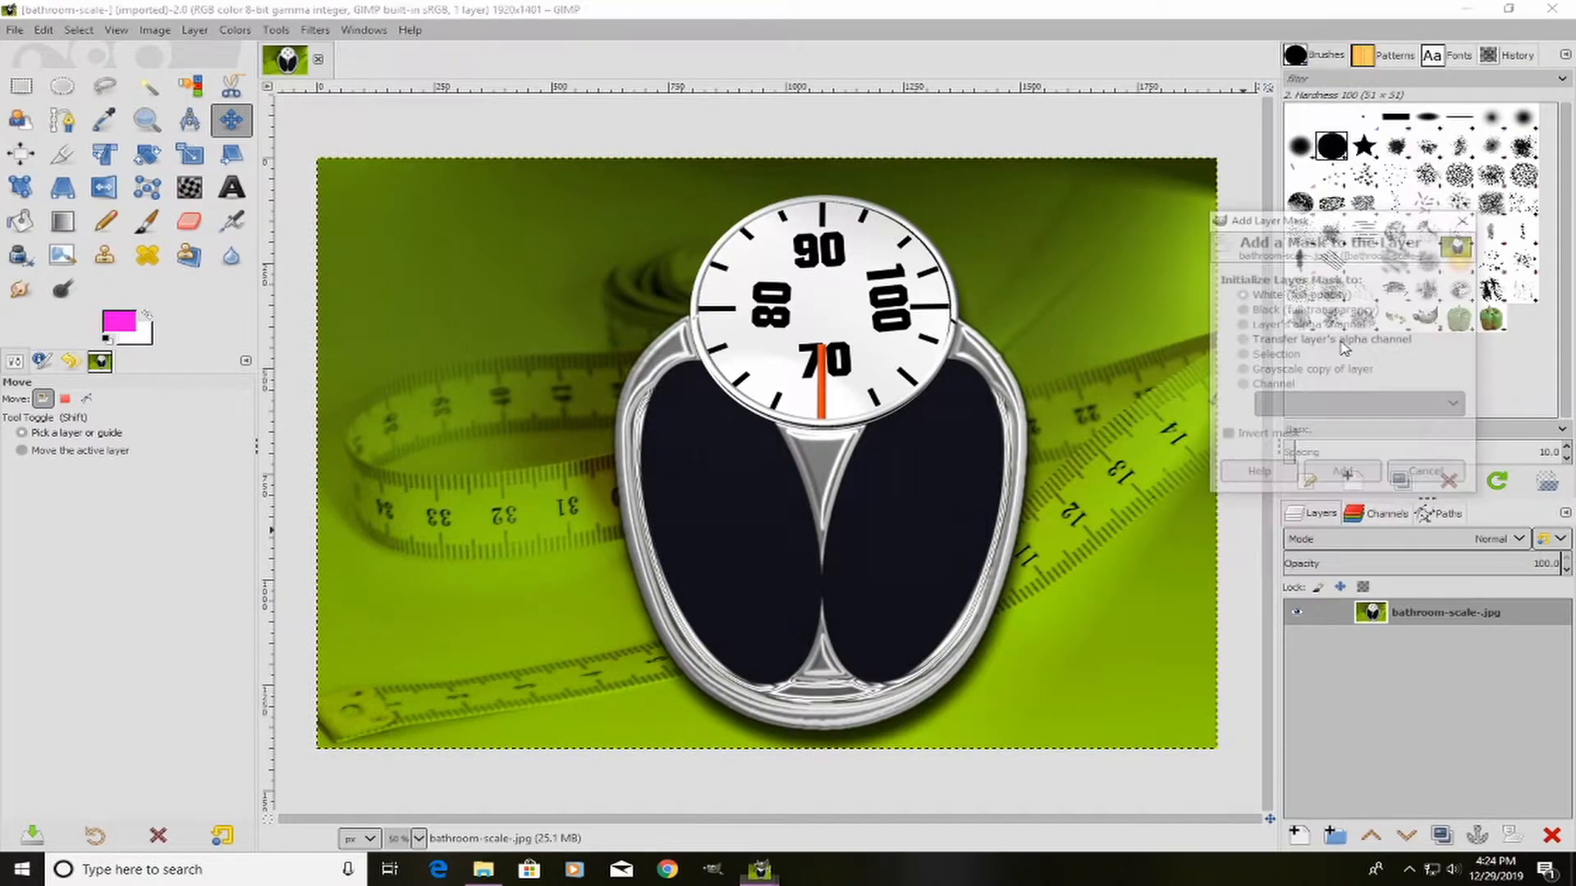
left_click(1343, 476)
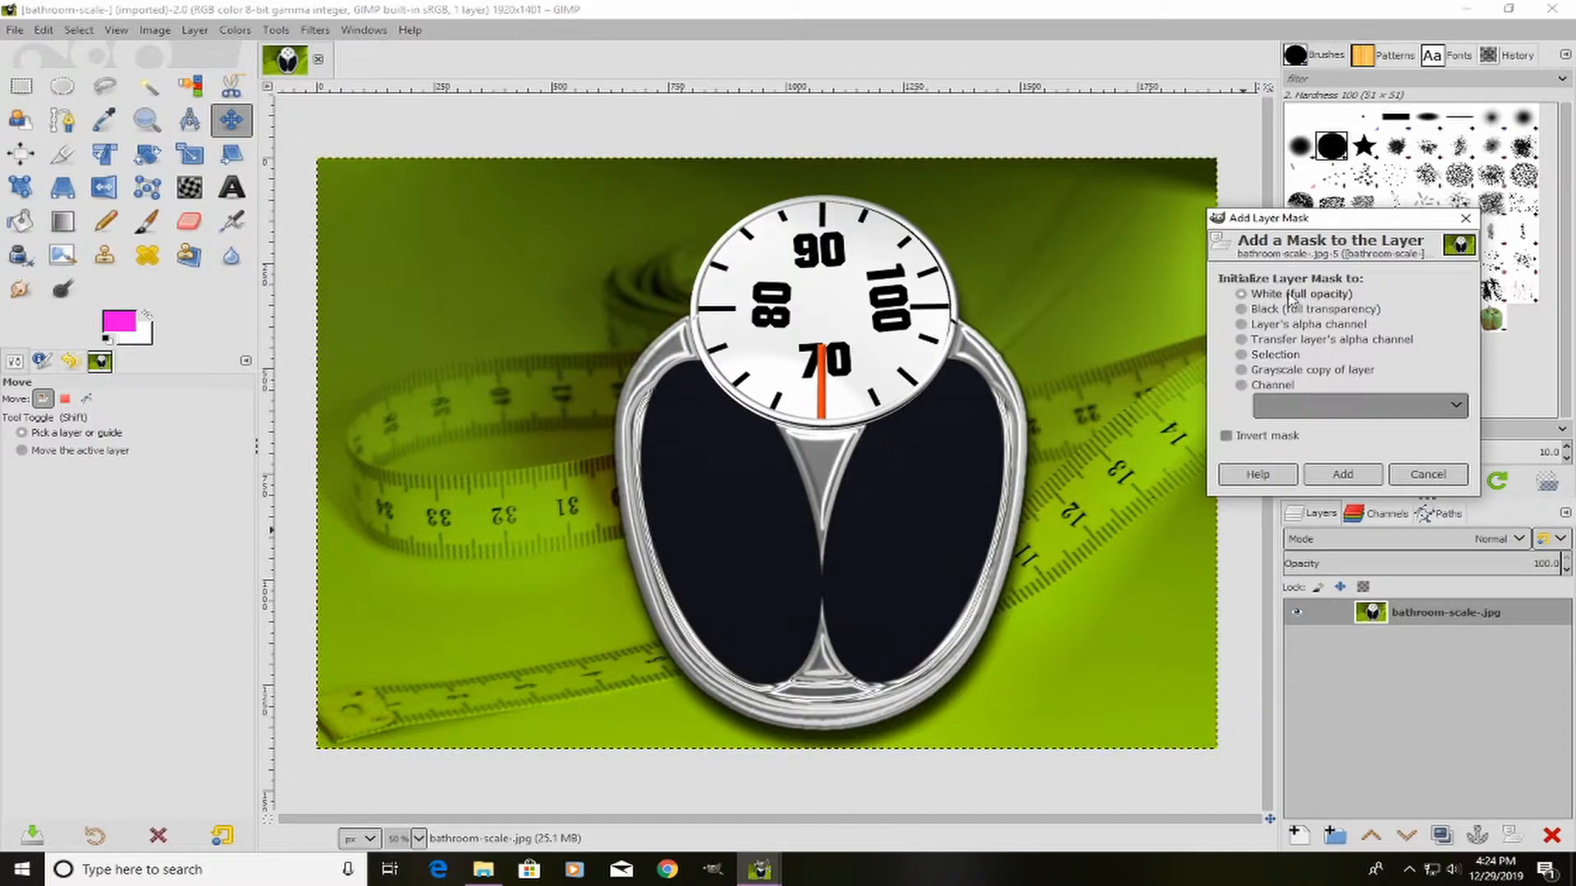
left_click(1343, 476)
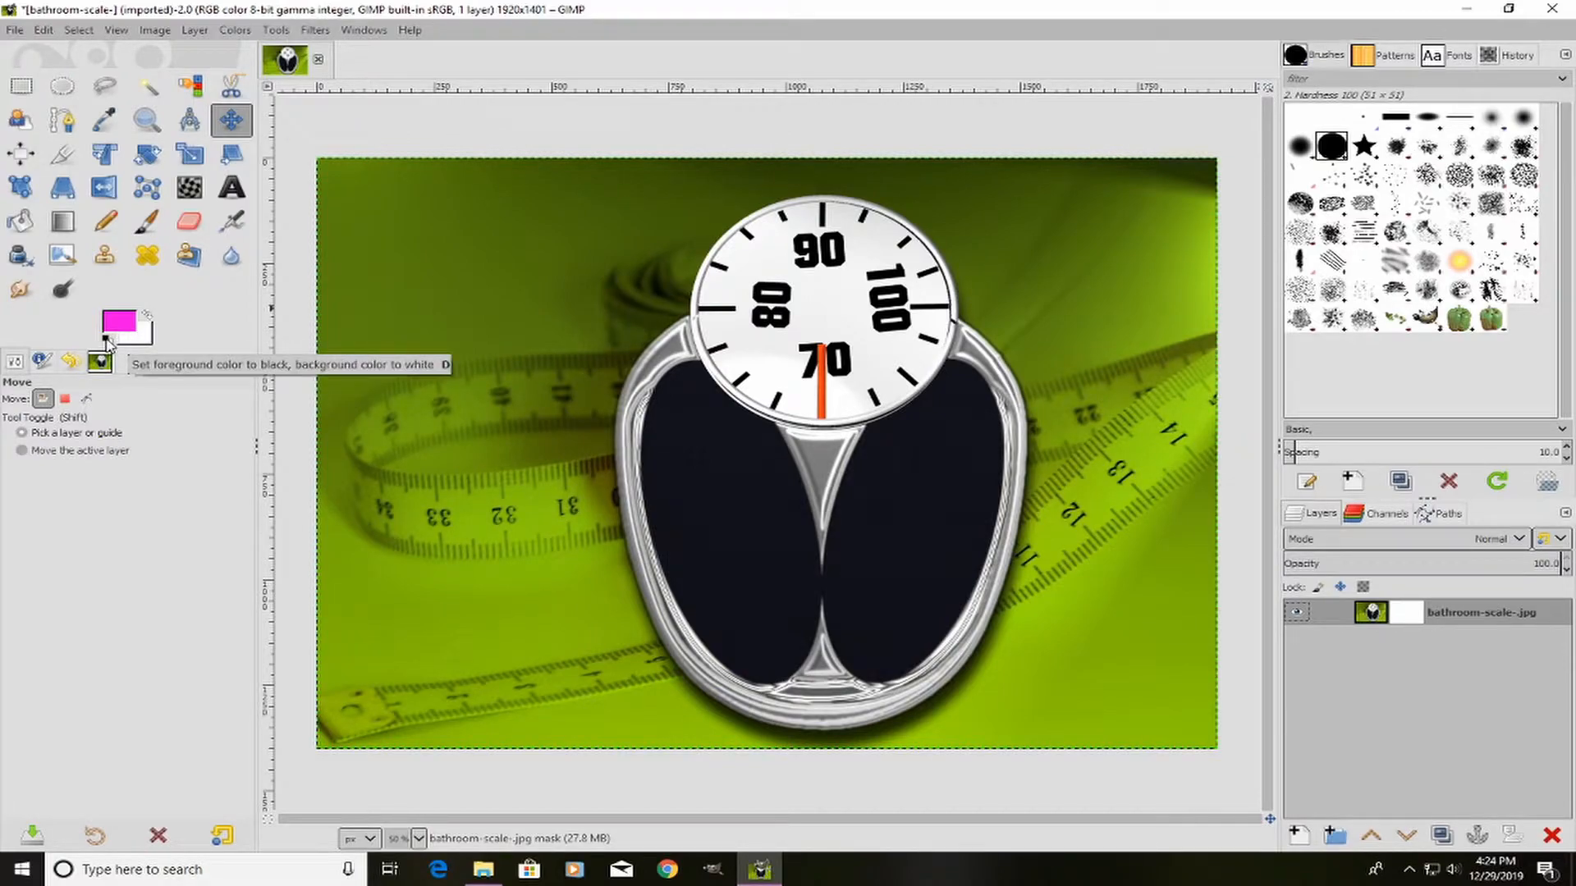
Step: Reset the colors to black foreground and white background, and ready the Paintbrush at size 199
left_click(108, 340)
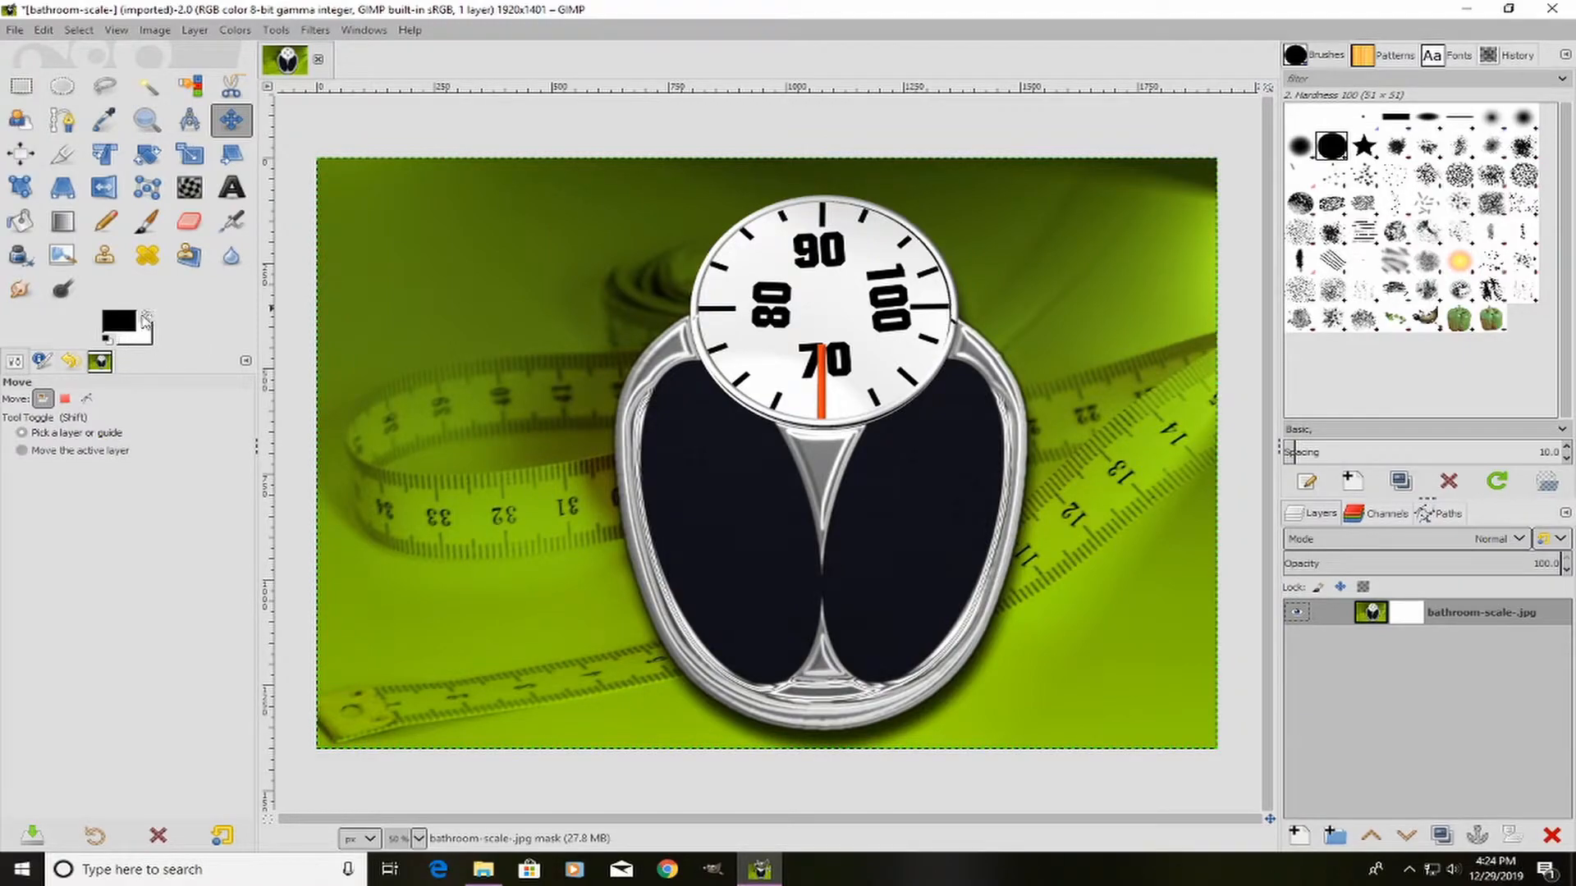
left_click(150, 320)
left_click(151, 319)
left_click(150, 227)
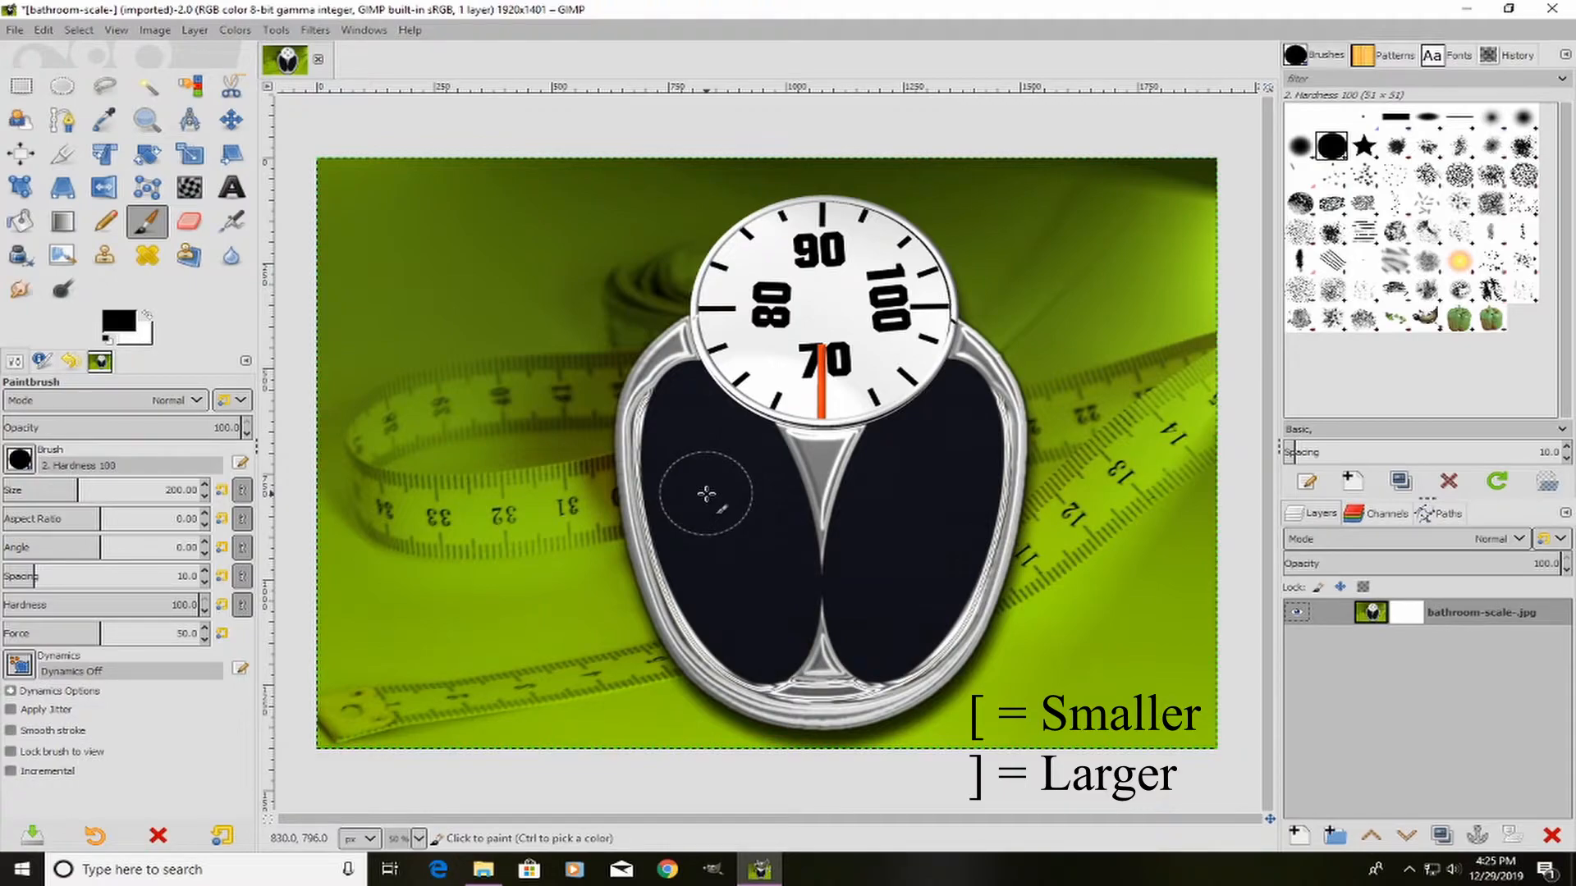
key("bracketright")
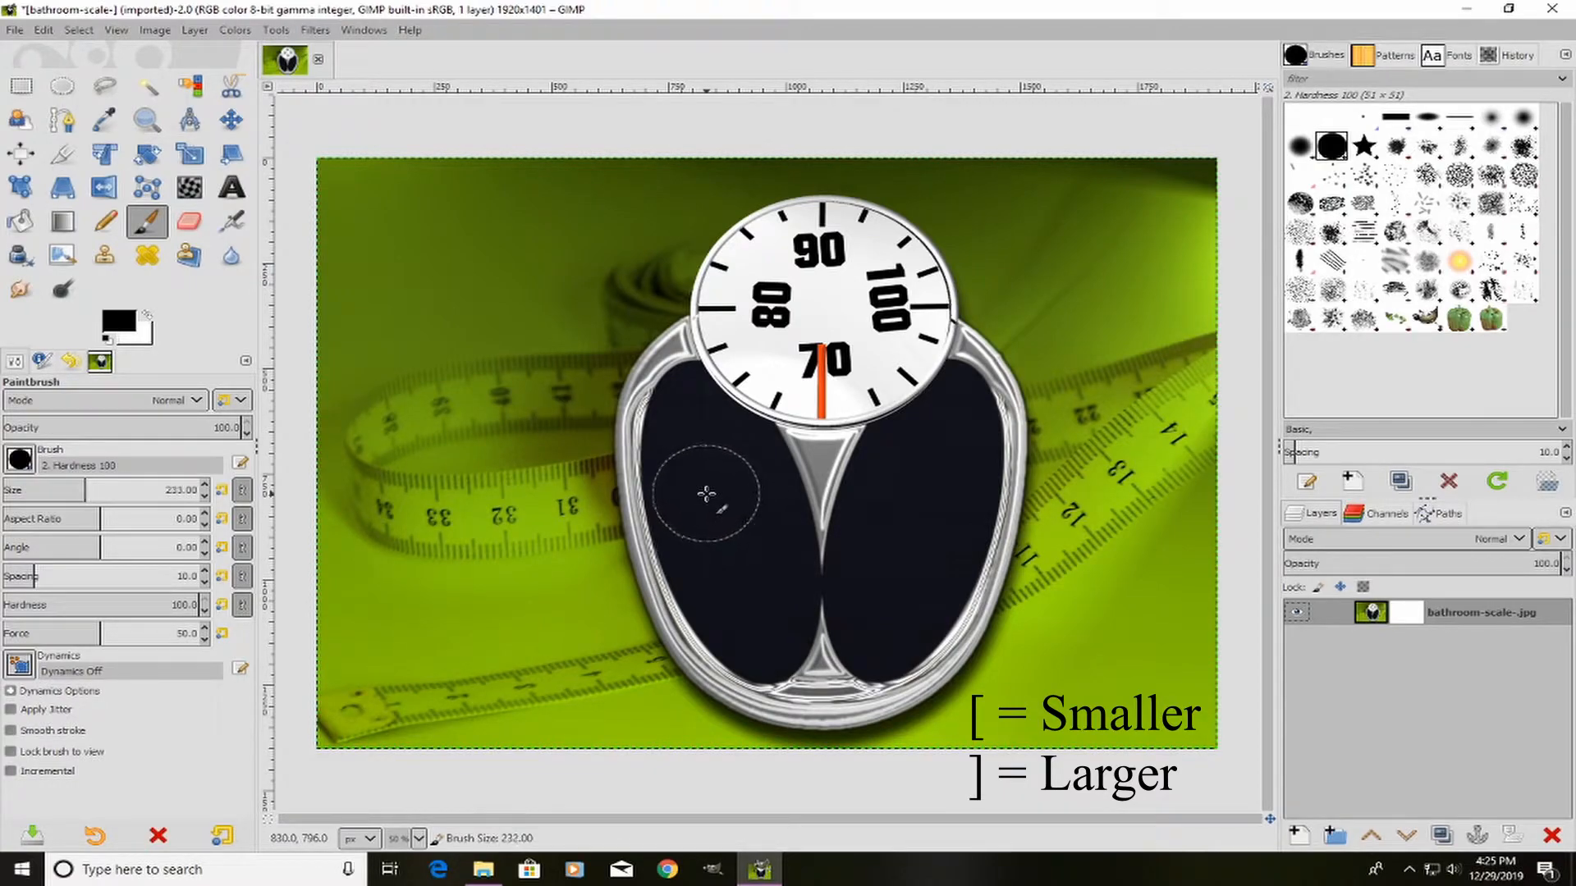
key("bracketleft")
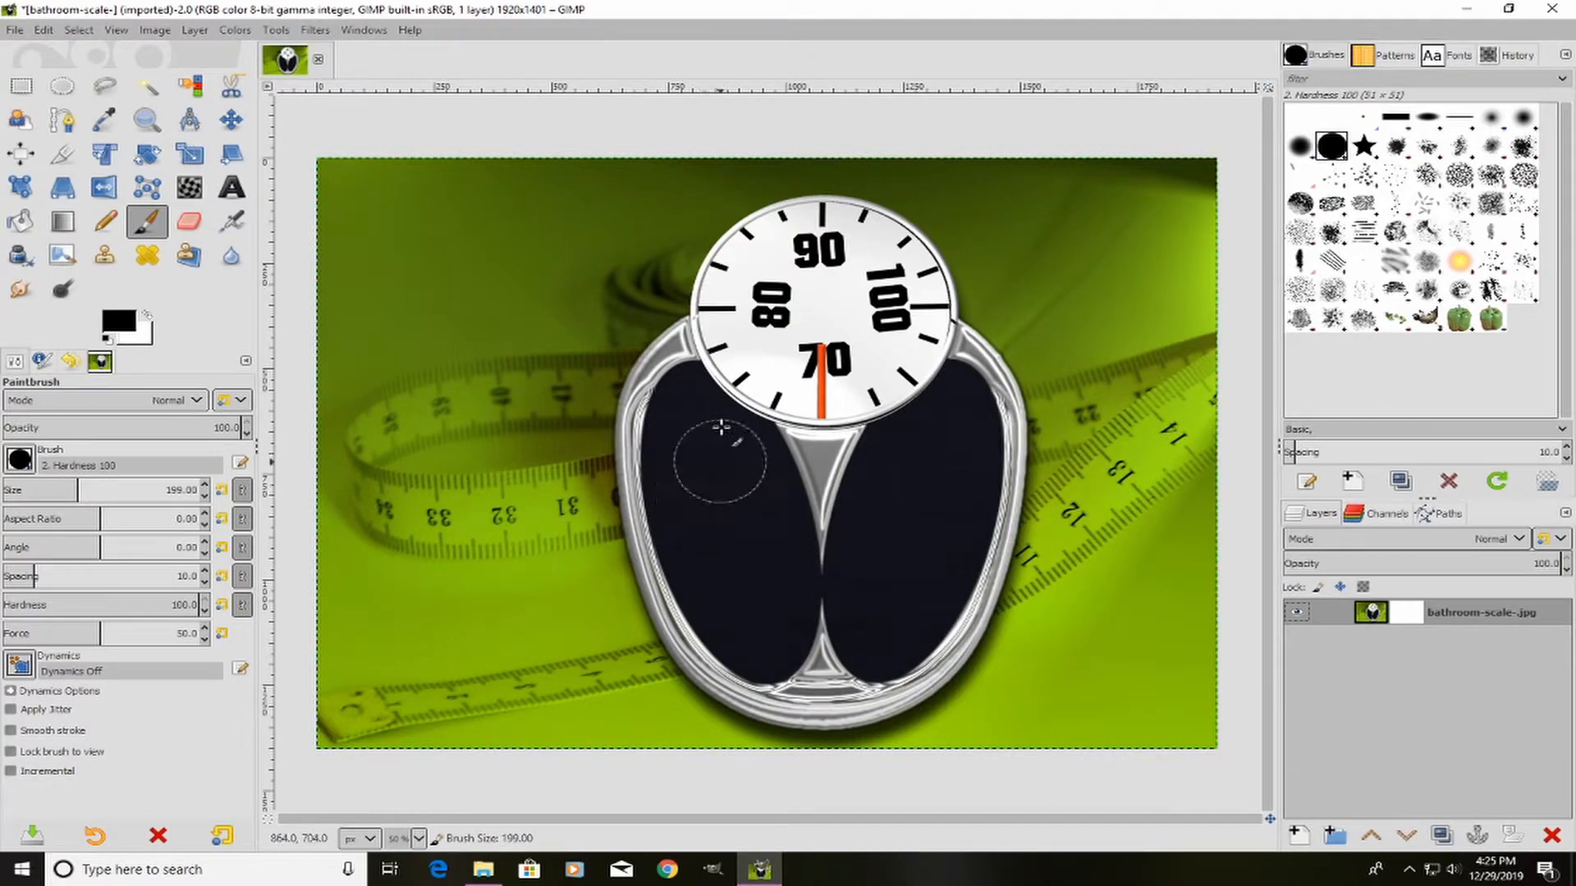
Step: Paint black on the mask to hide the green background to the left of the scale, staying just outside its rim
mouse_move(407, 159)
left_mouse_down()
mouse_move(325, 203)
mouse_move(485, 197)
mouse_move(447, 247)
mouse_move(353, 304)
left_mouse_up()
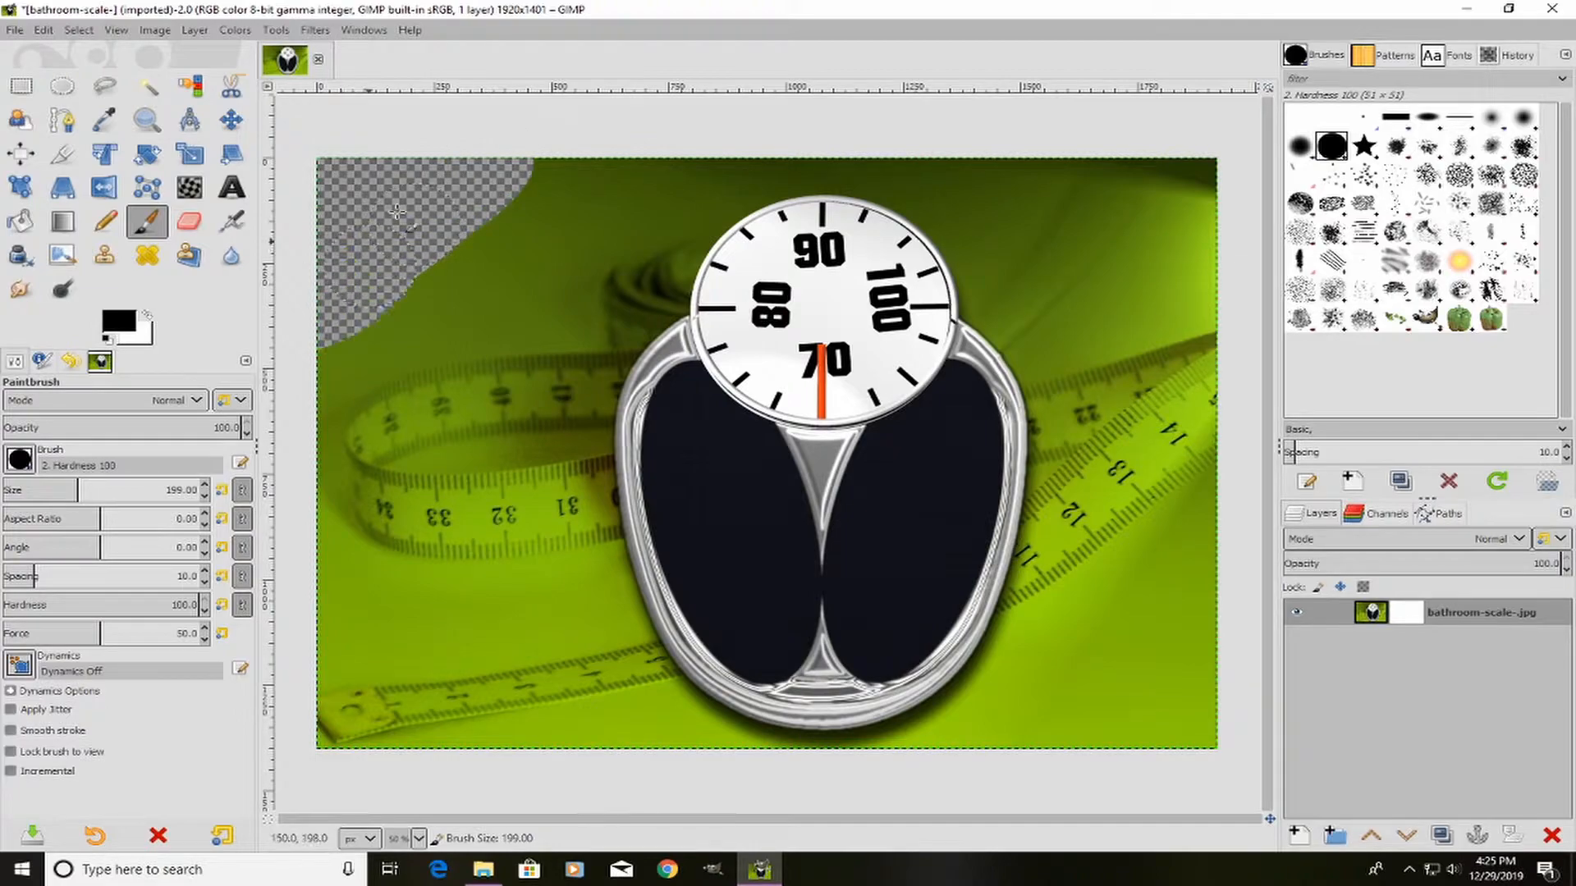
mouse_move(482, 166)
left_mouse_down()
mouse_move(354, 351)
mouse_move(328, 436)
mouse_move(429, 383)
left_mouse_up()
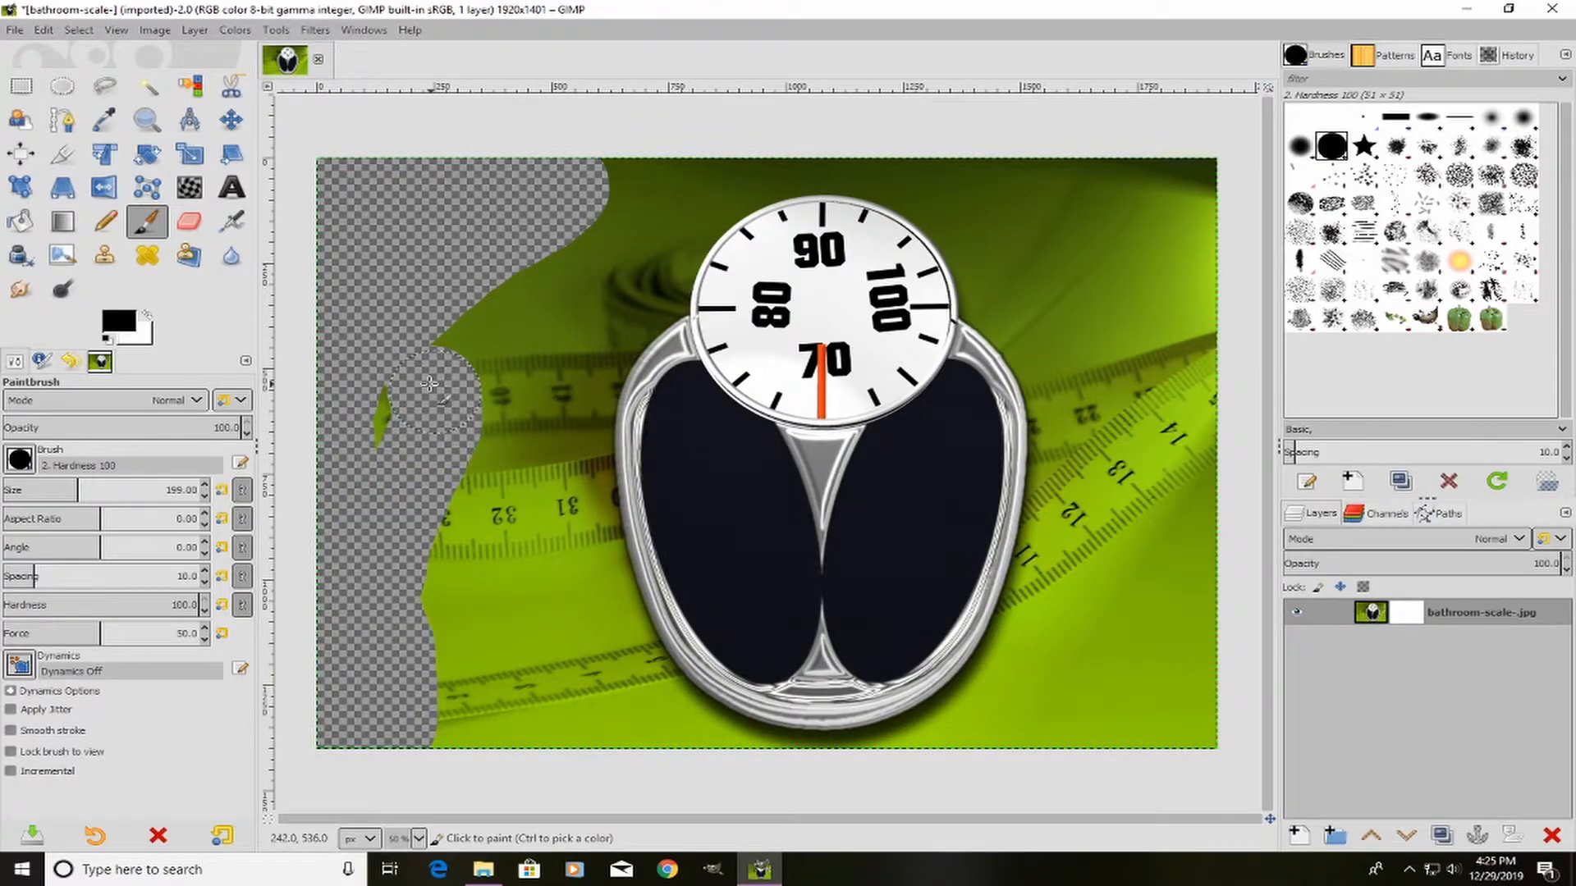
mouse_move(428, 383)
left_mouse_down()
mouse_move(580, 658)
mouse_move(519, 688)
left_mouse_up()
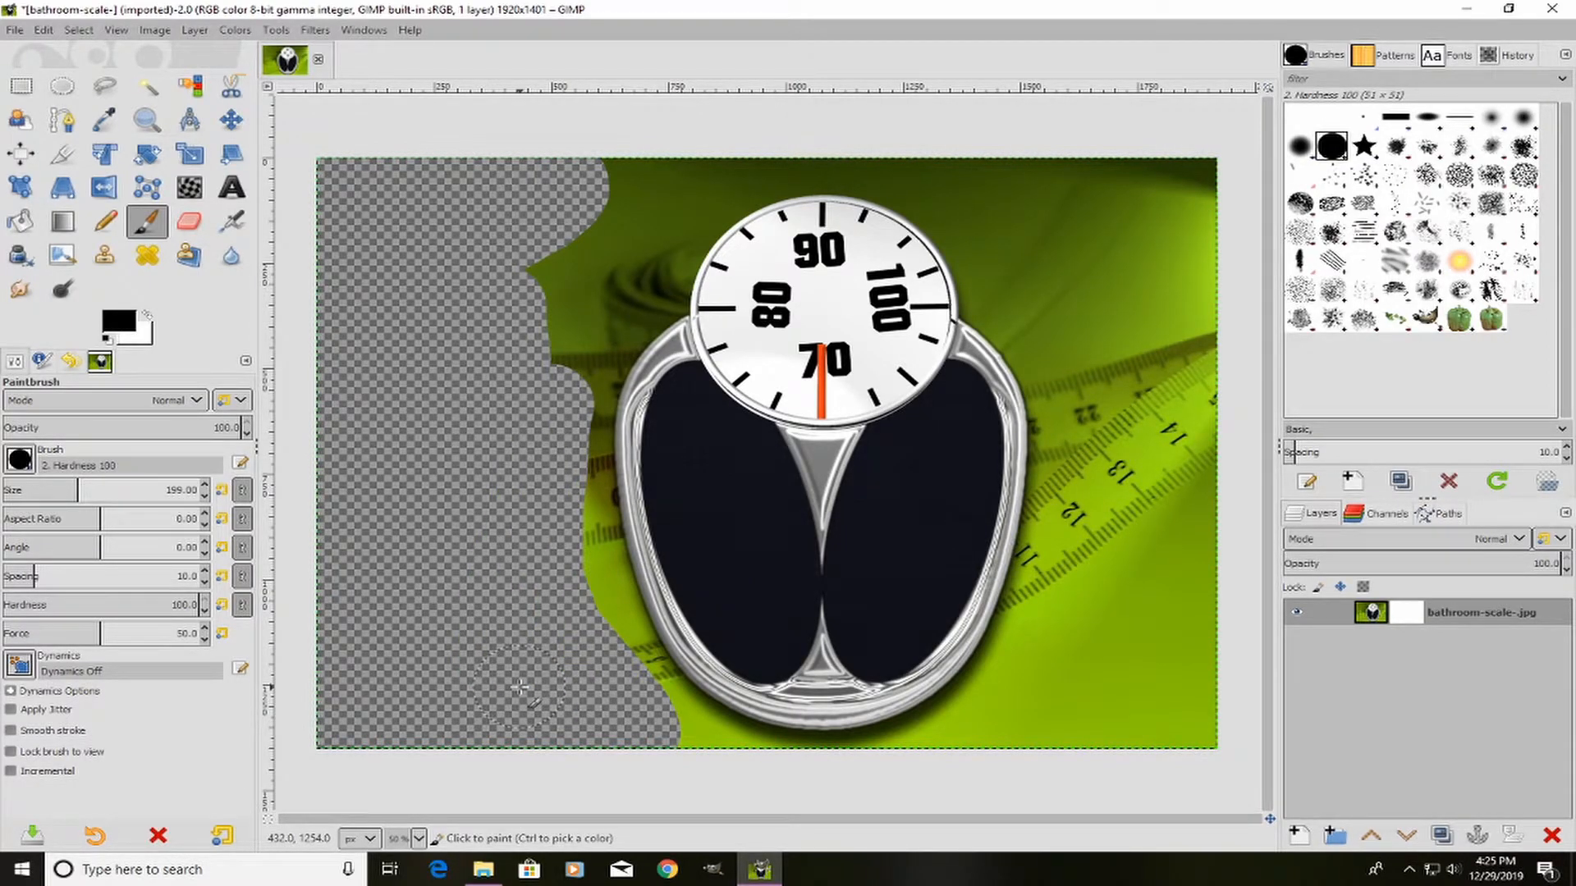
left_click_drag(519, 687, 596, 616)
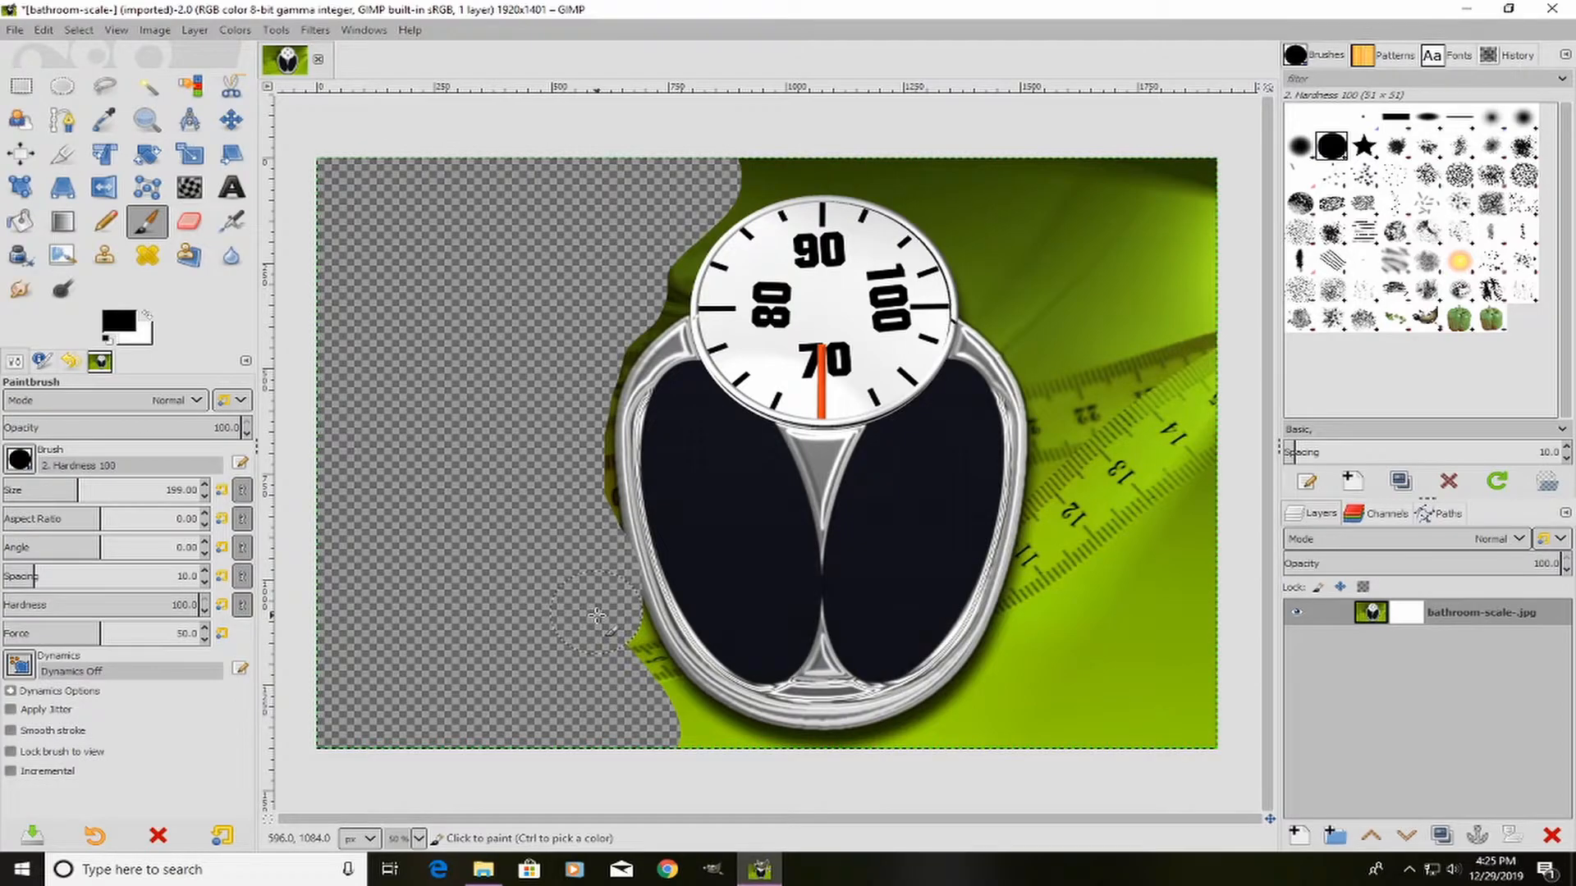
Step: Mask out the remaining background below, right of and above the scale, leaving a narrow green fringe around it
left_click_drag(597, 616, 1244, 429)
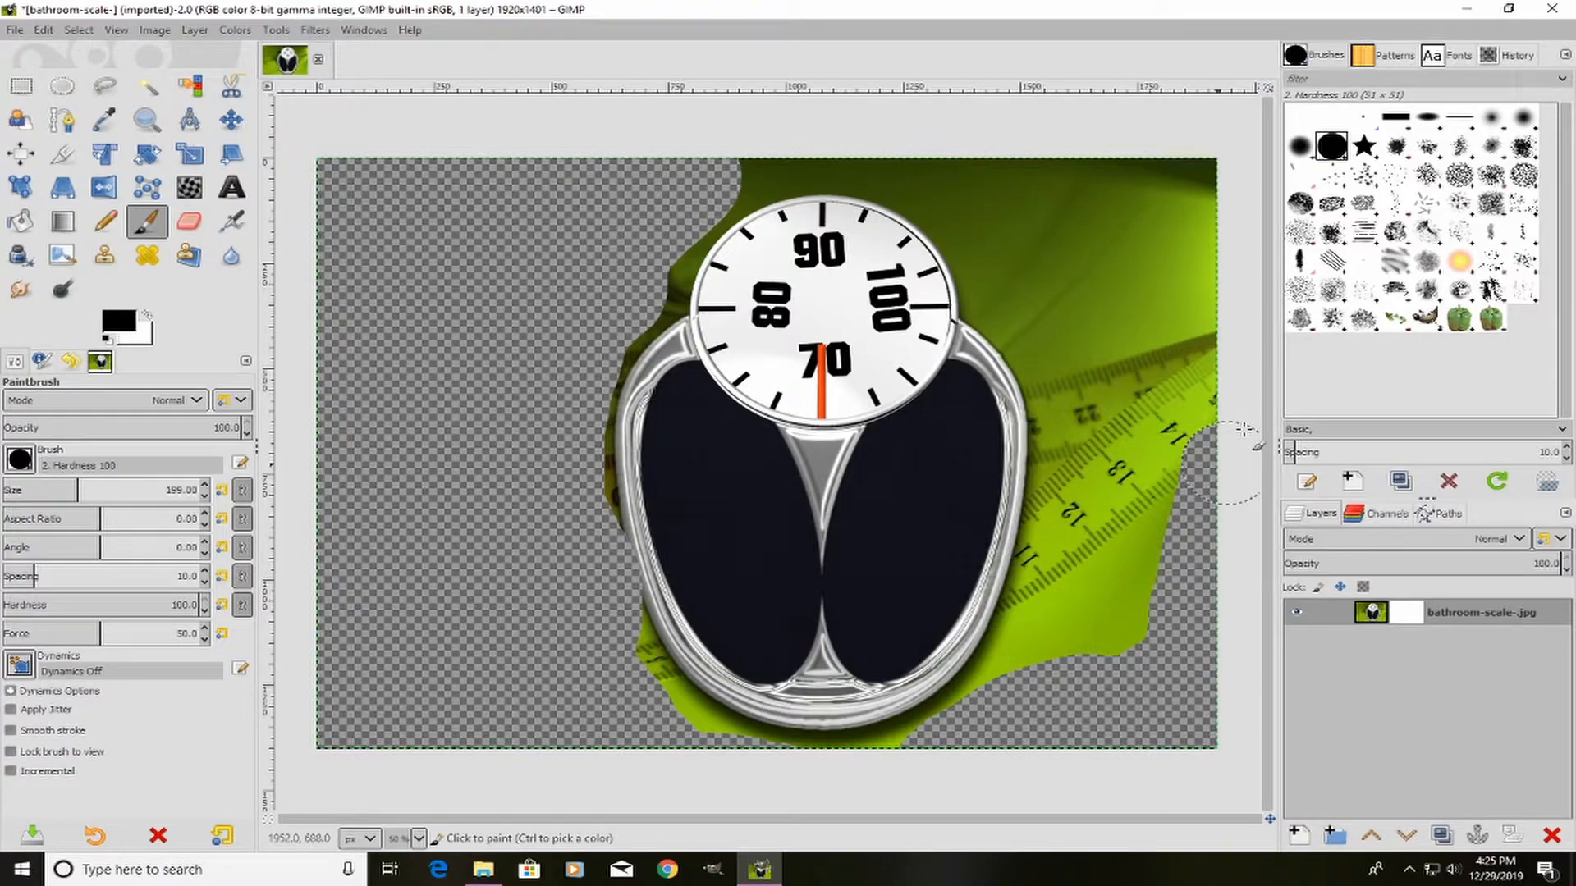
left_click_drag(1244, 429, 1082, 348)
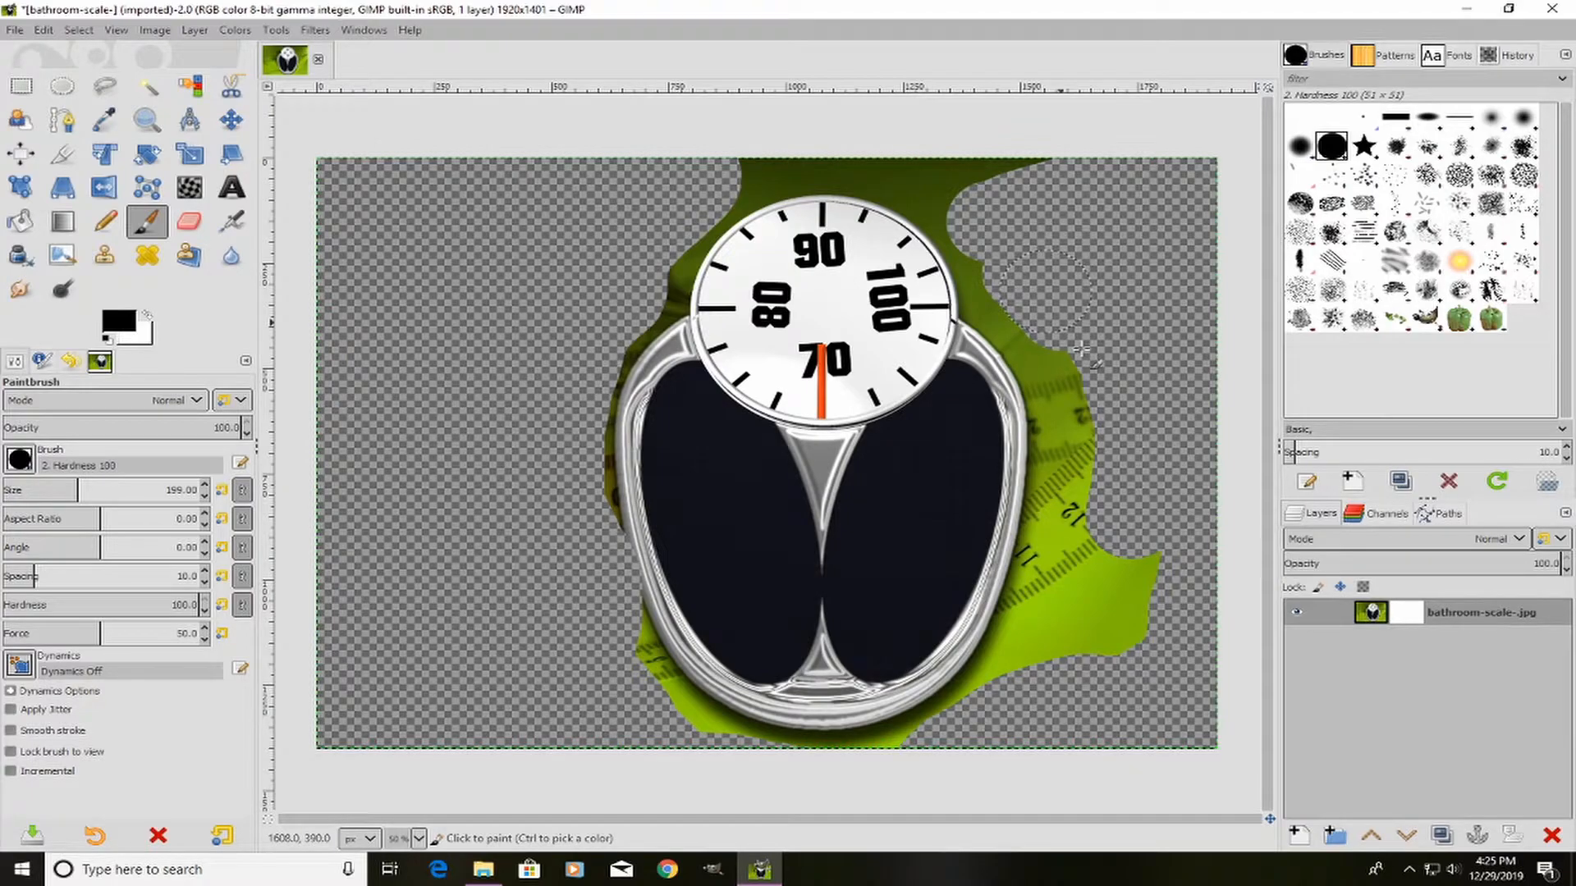
left_click_drag(1082, 349, 1121, 305)
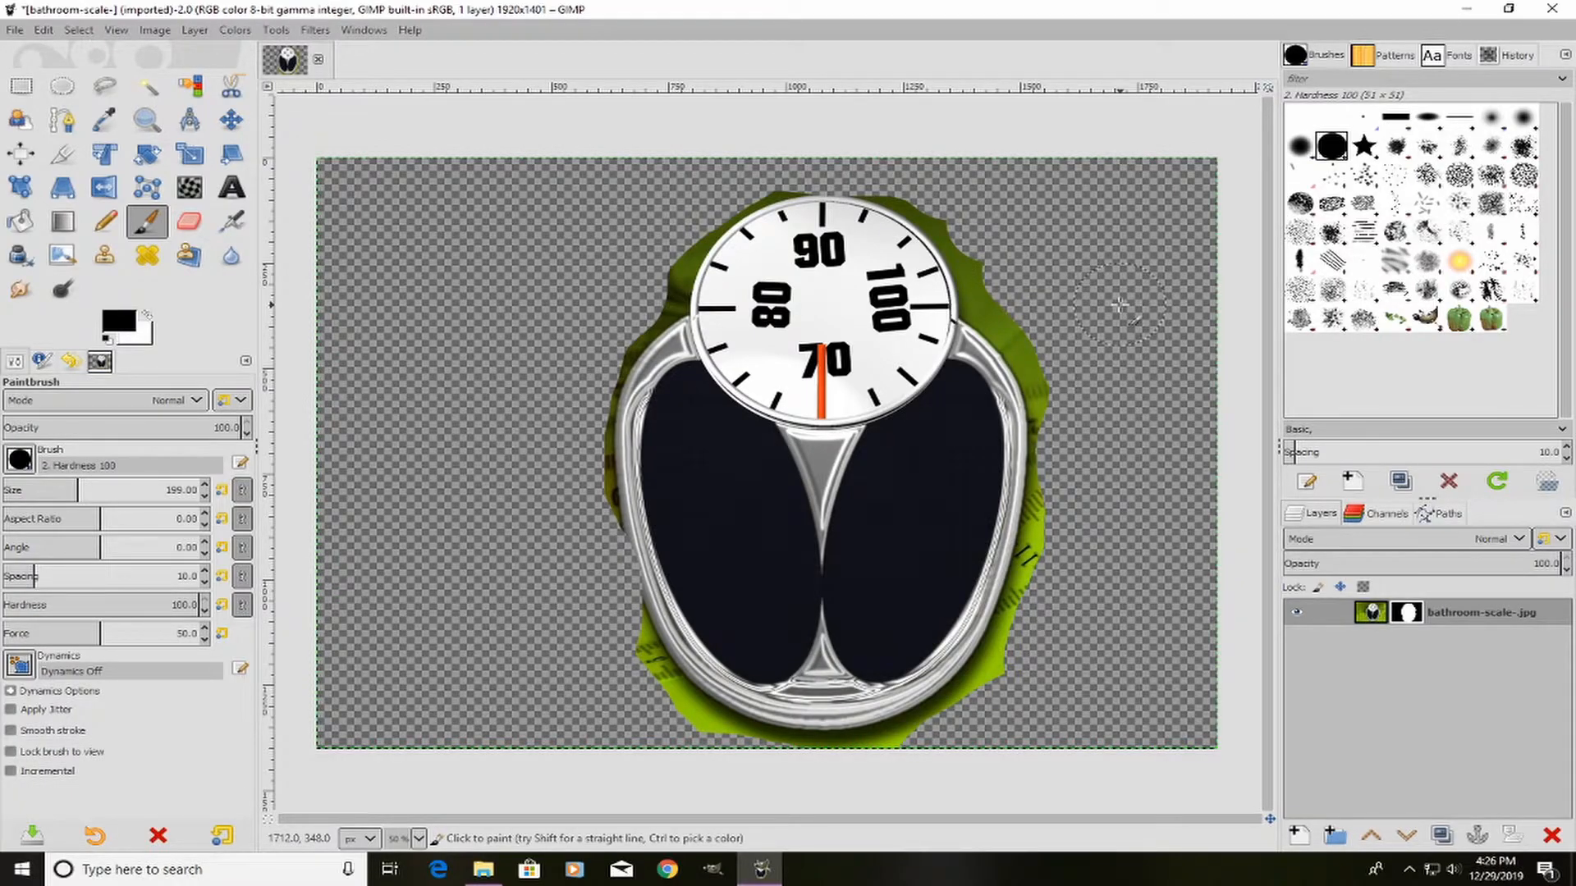
left_click_drag(1008, 358, 1009, 303)
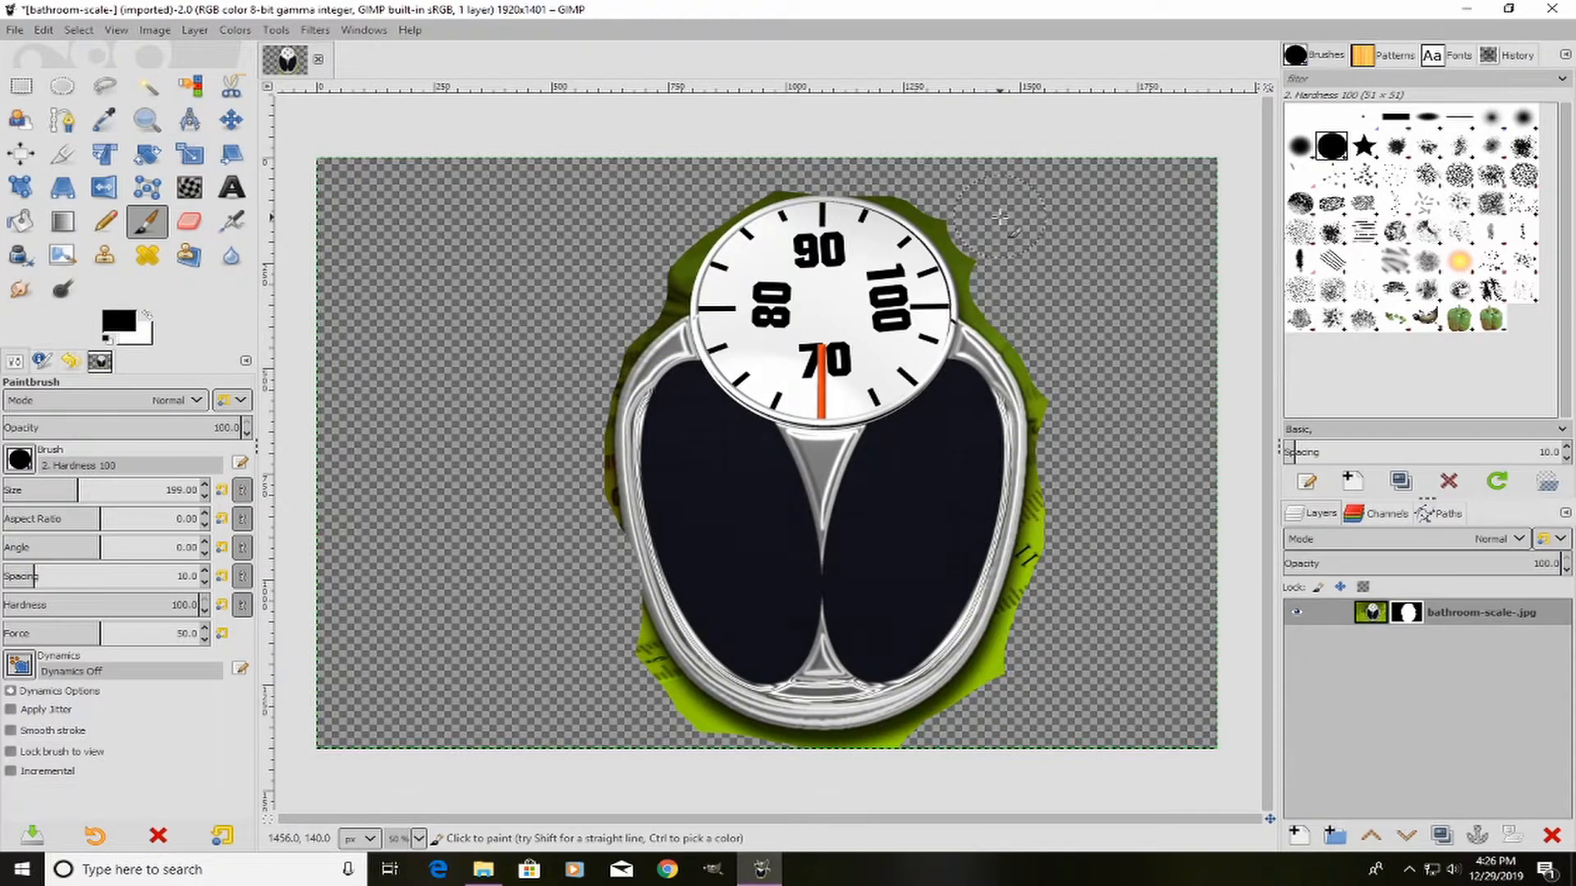
Step: Mask out part of the dial's upper-right edge, restore it by painting white, and return the foreground color to black
left_click_drag(999, 217, 914, 233)
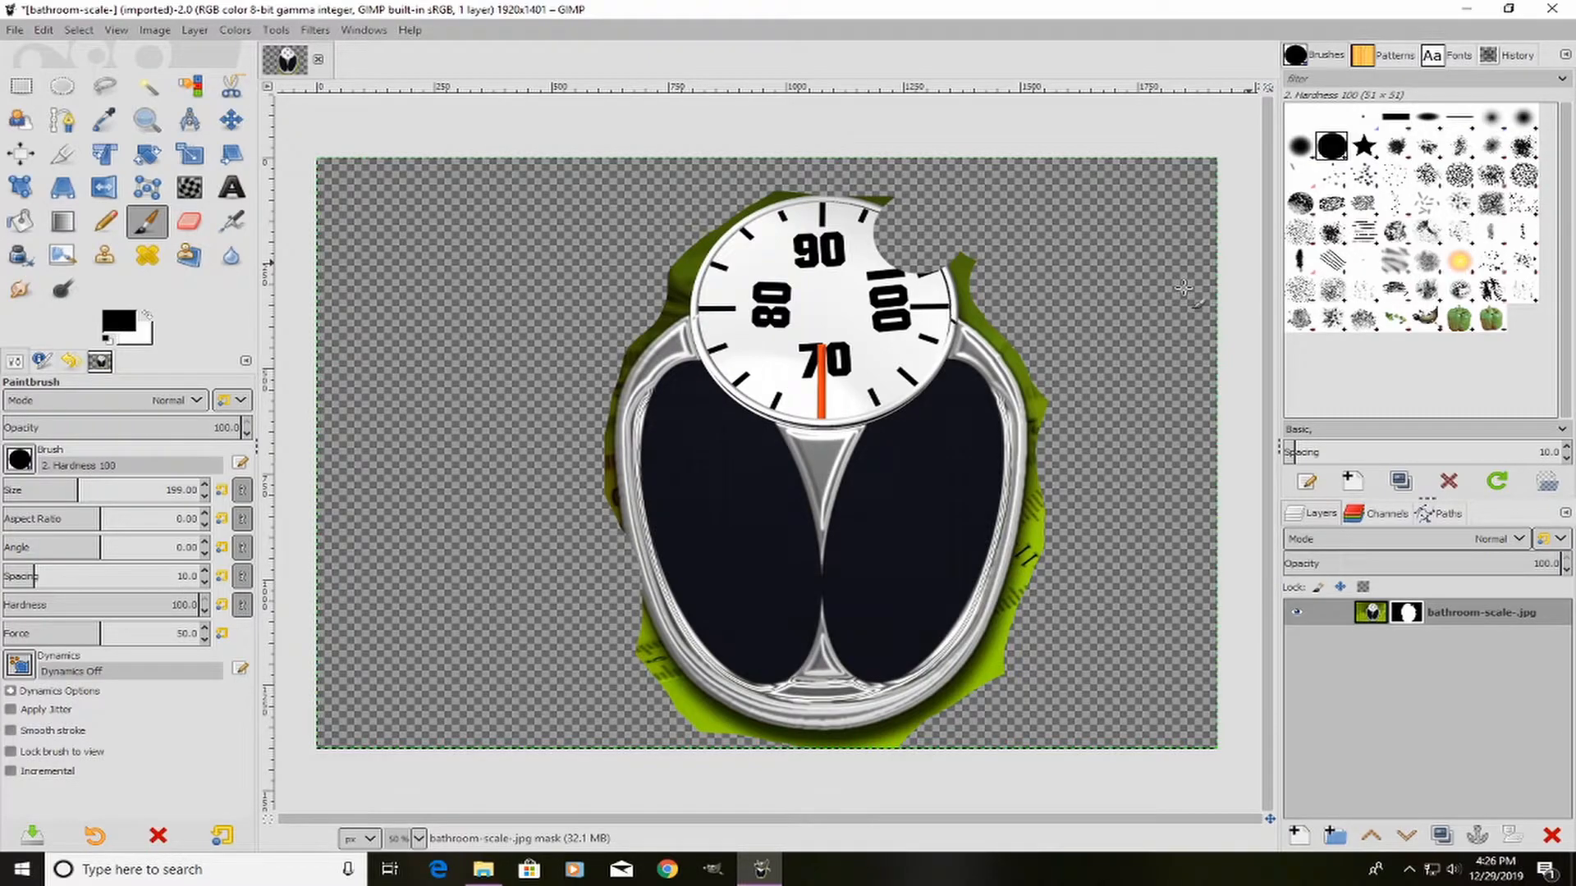
key("x")
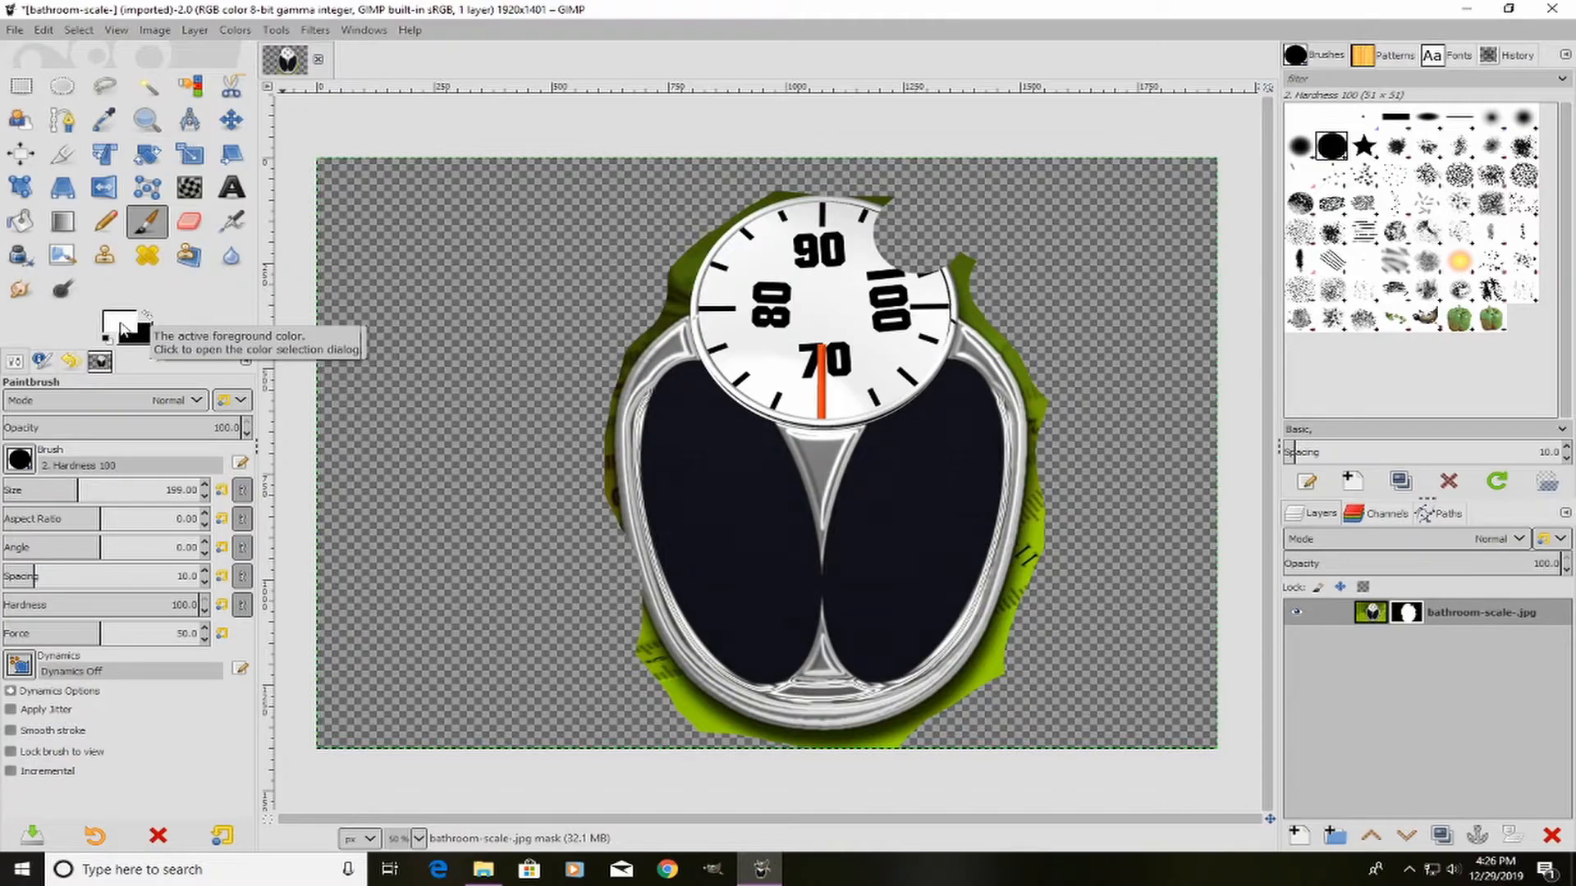
left_click_drag(894, 238, 910, 283)
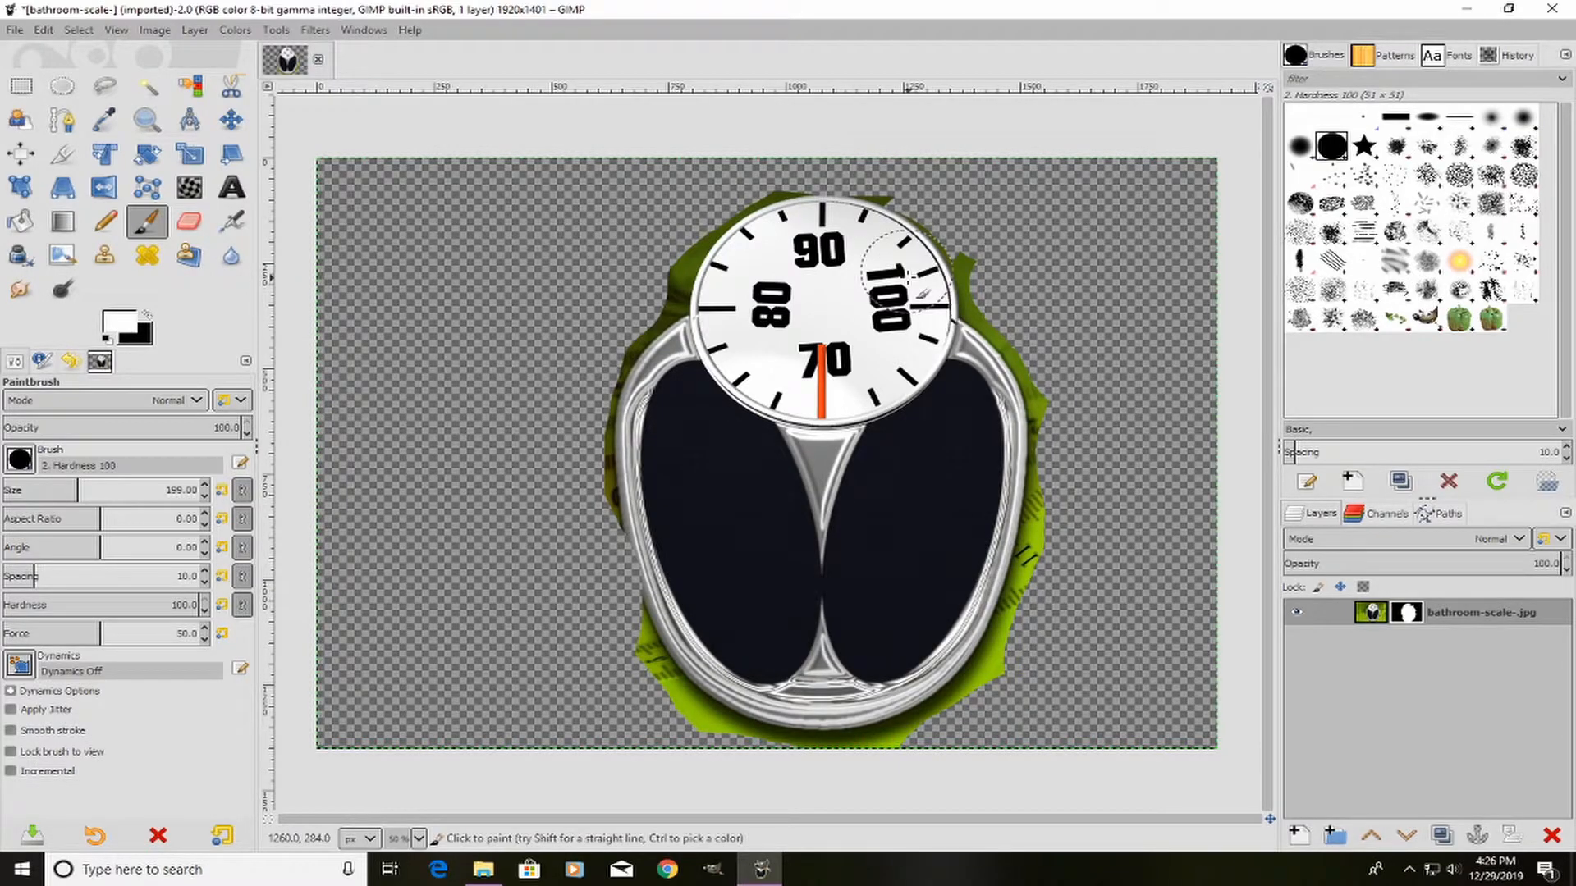
left_click(149, 317)
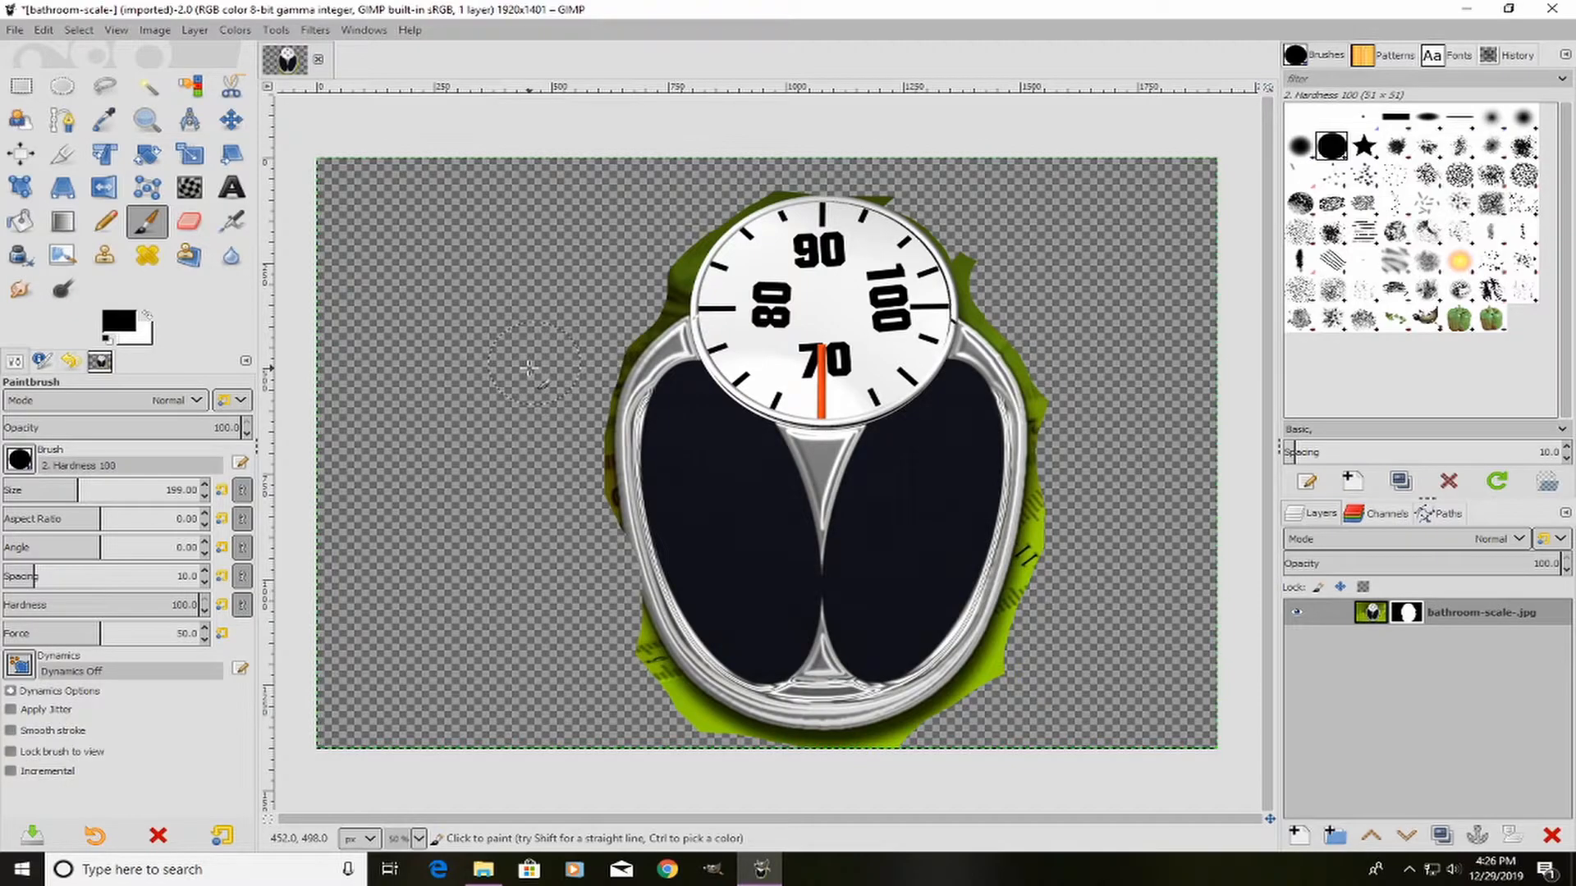
Step: Reduce the Paintbrush size to 21 for detailed masking along the scale's upper-left rim at 150% zoom
scroll(525, 388, "down", 2)
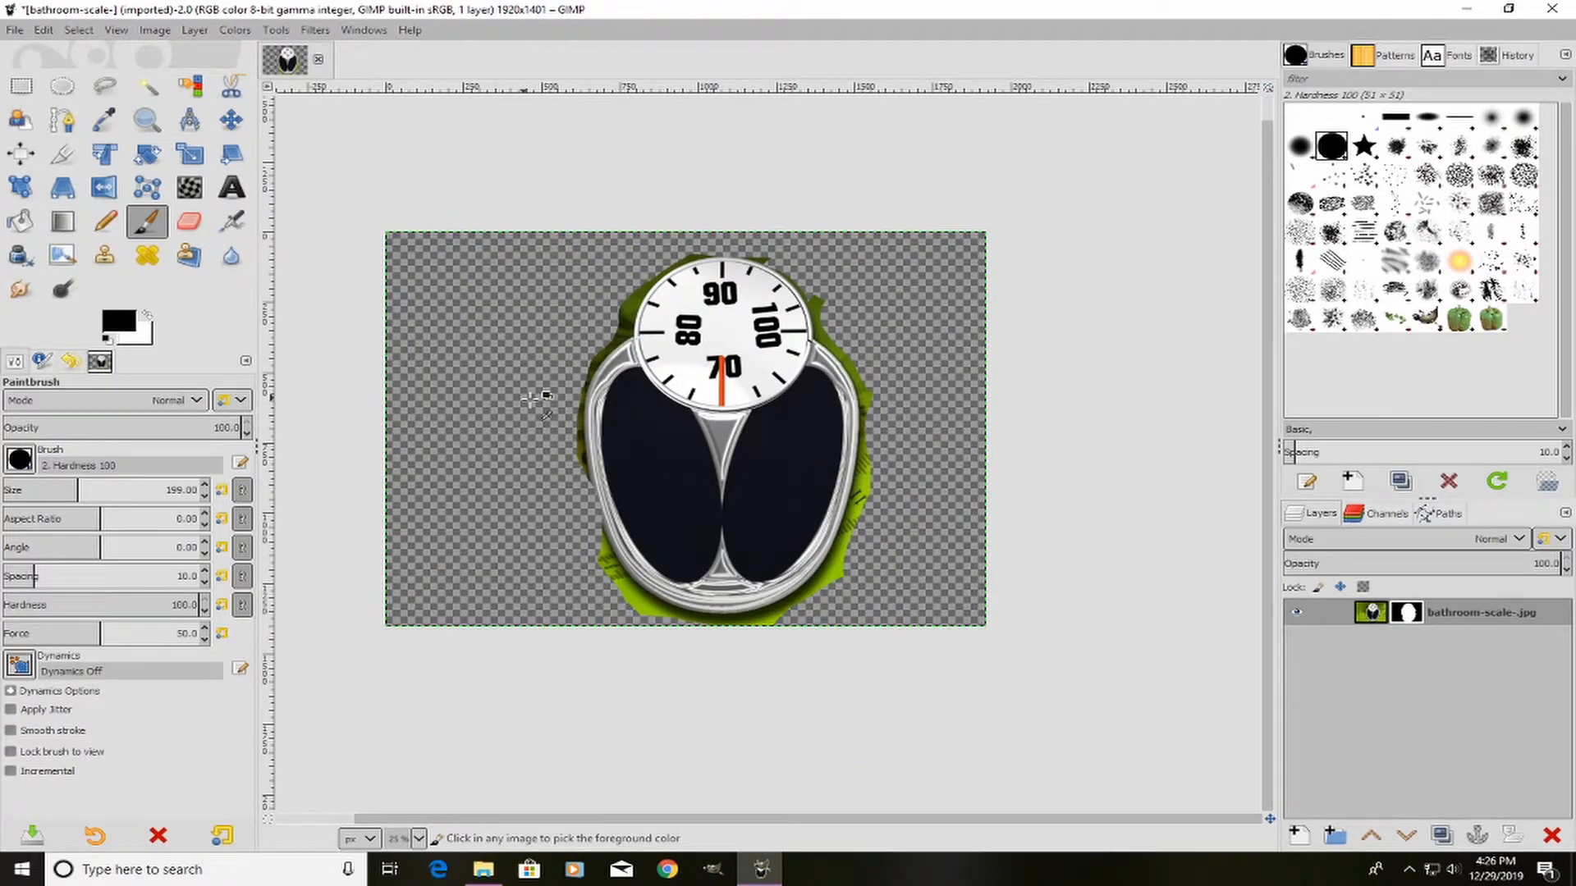
scroll(530, 398, "up", 5)
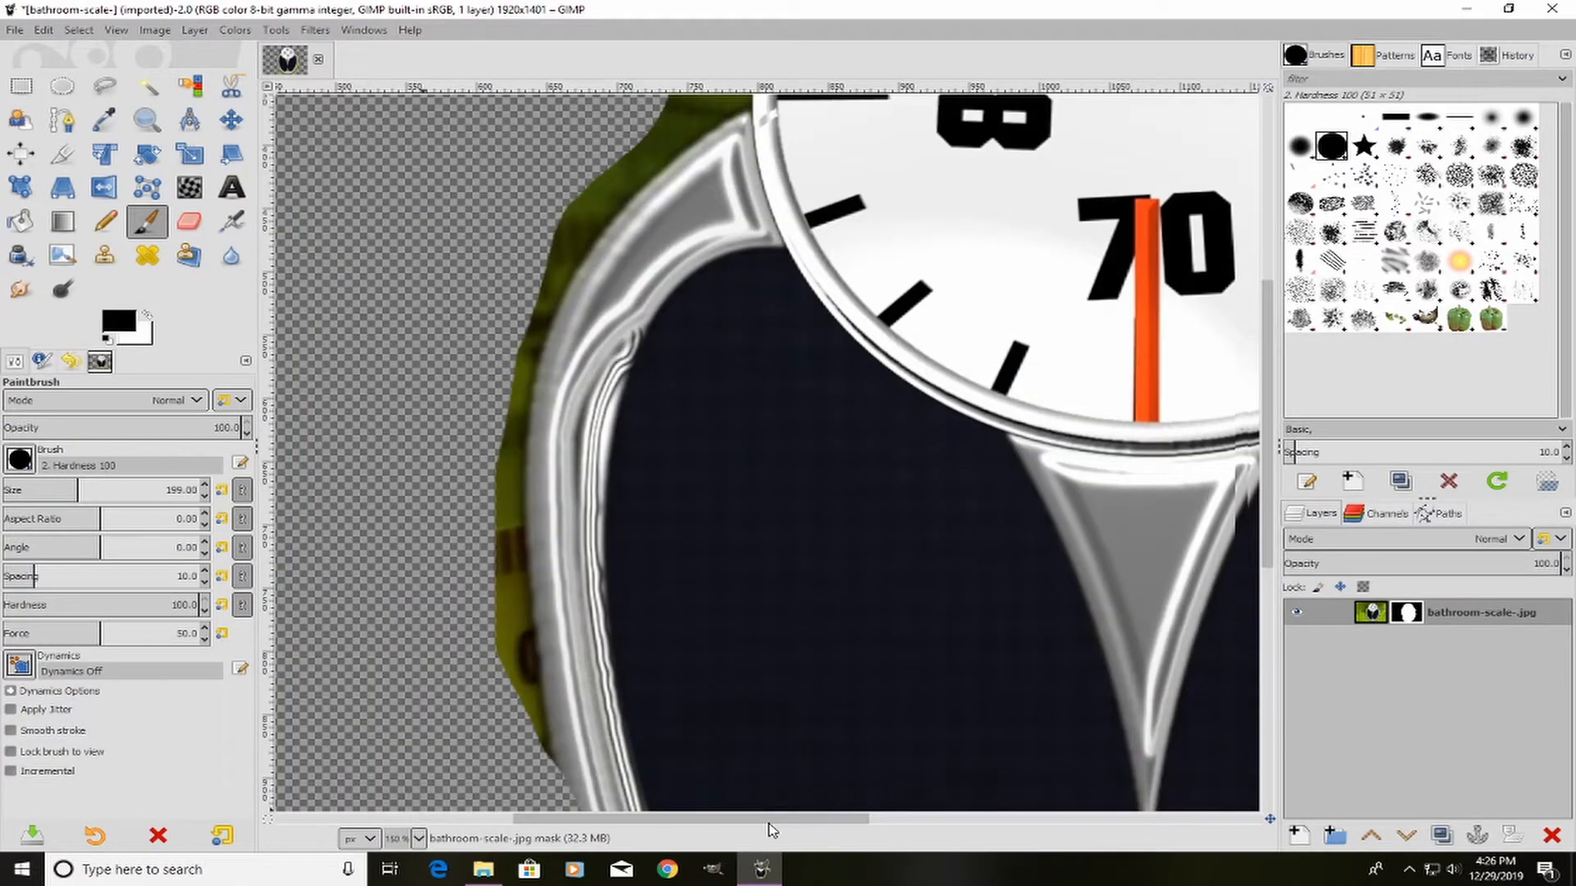
scroll(668, 517, "right", 2)
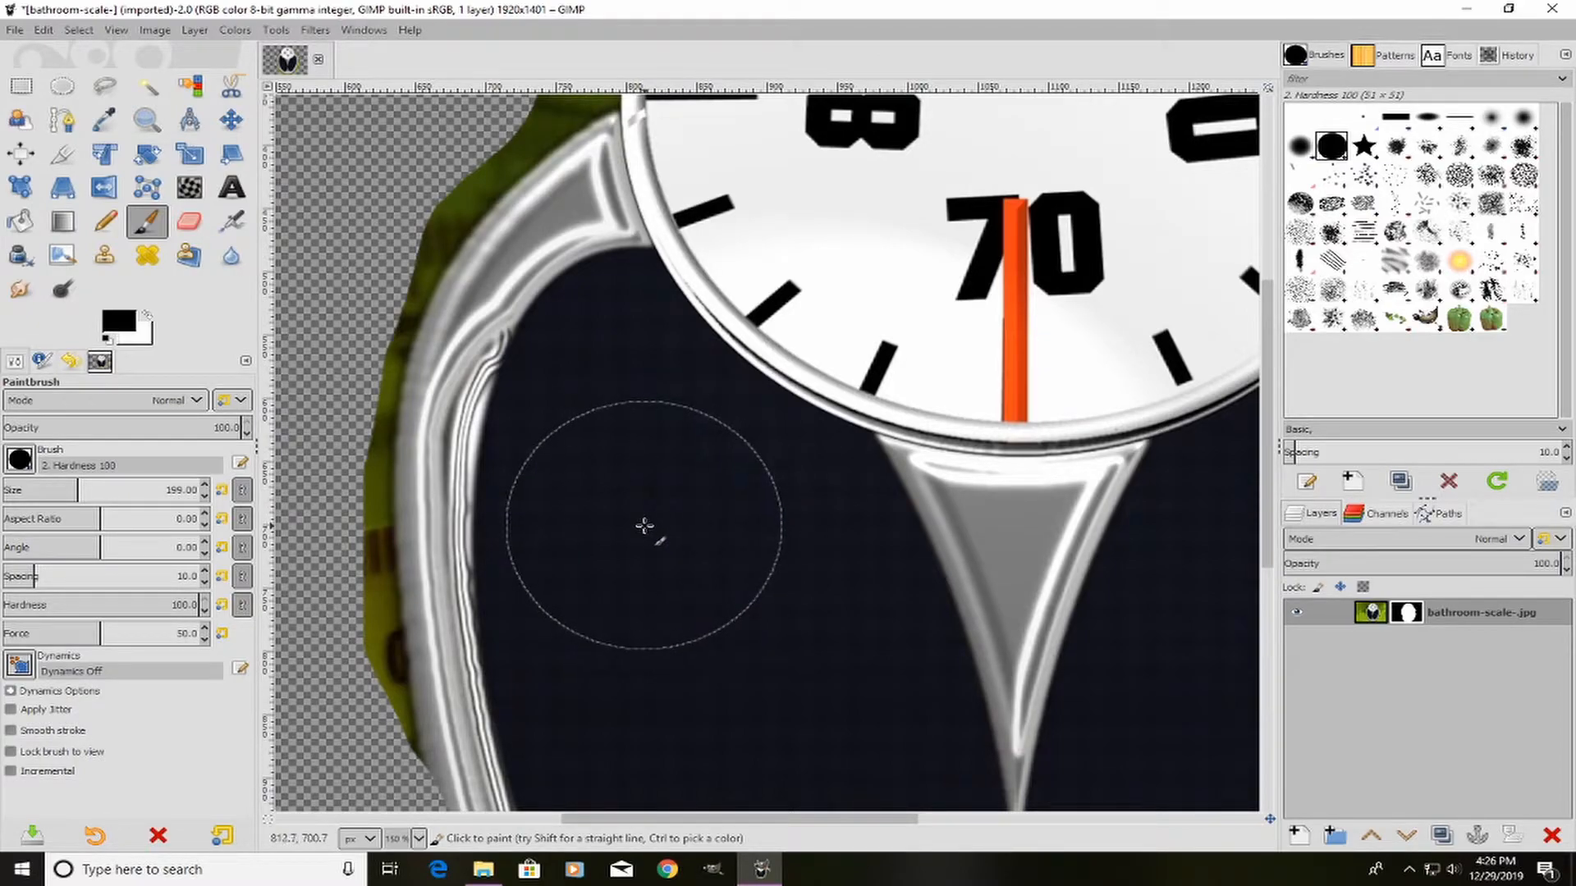
key("bracketleft")
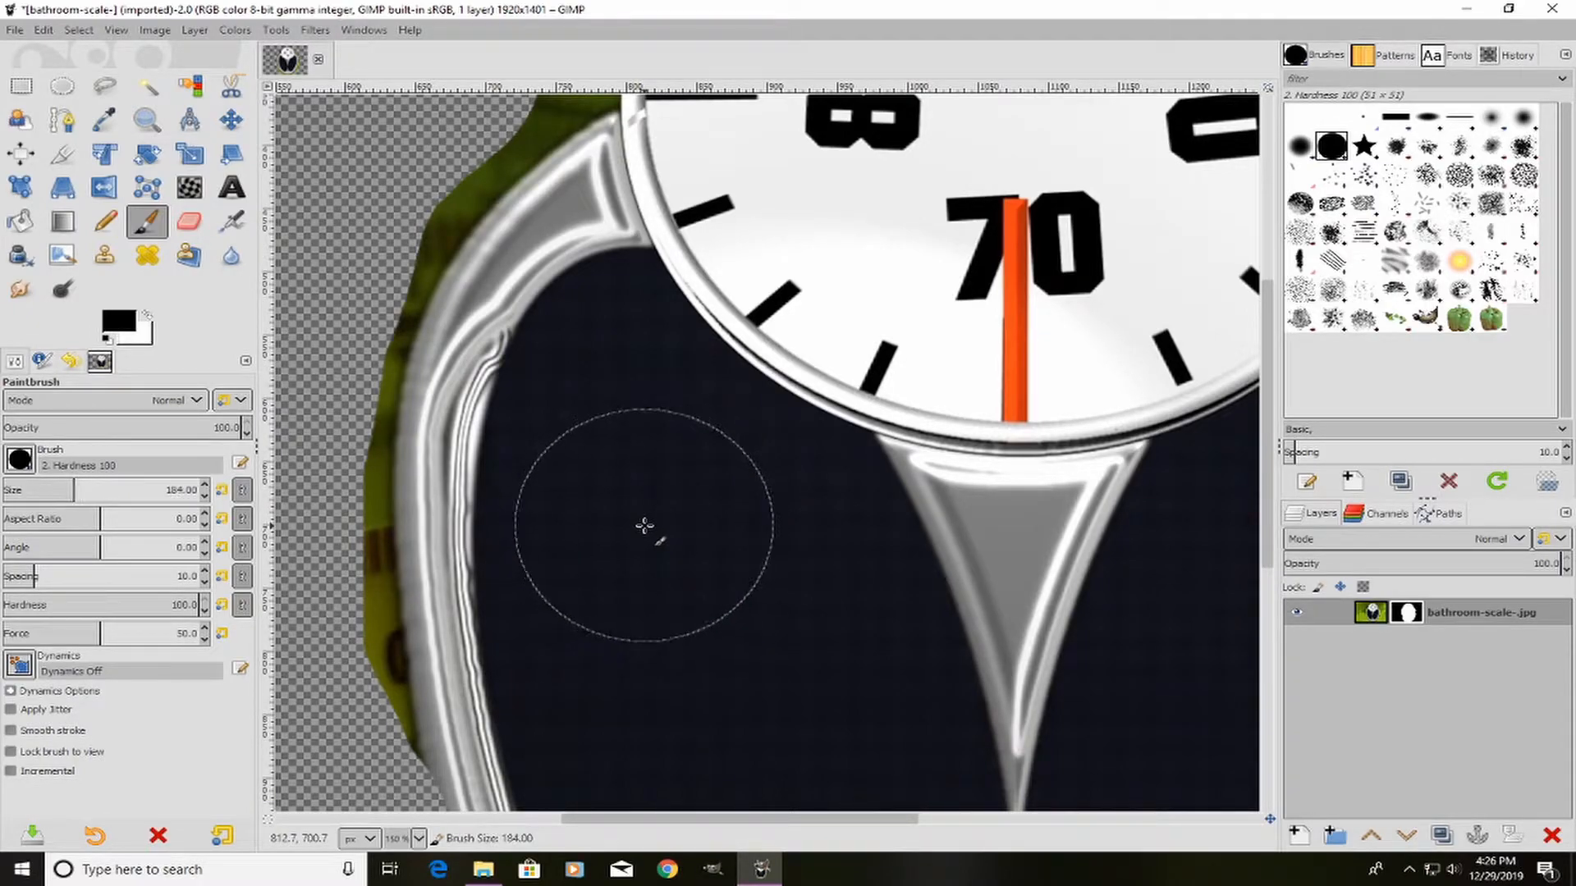
key("bracketleft")
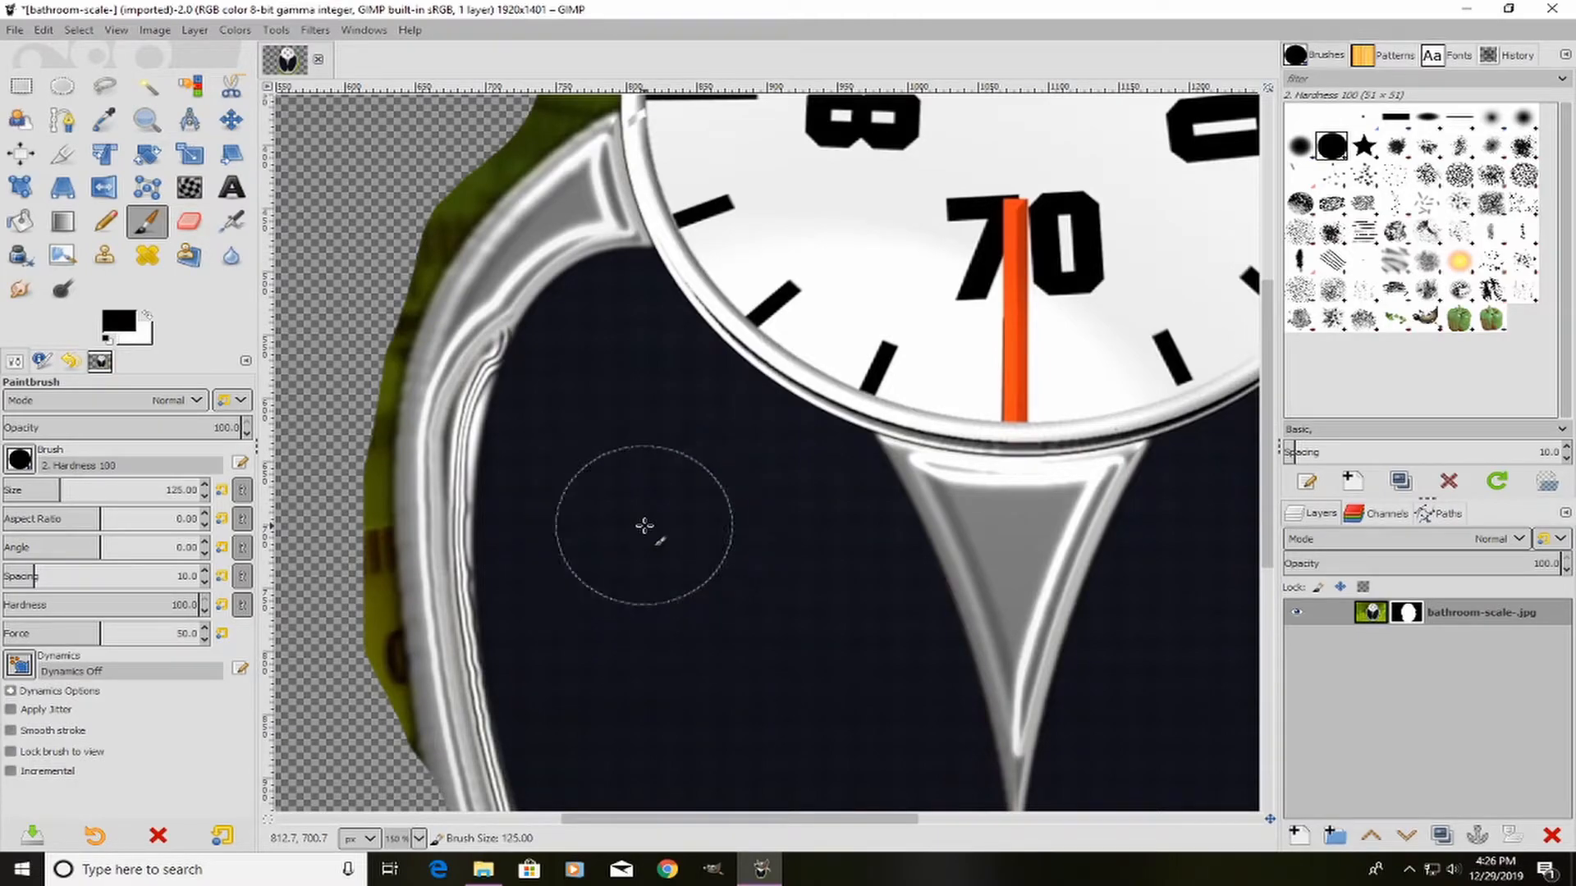
key("bracketleft")
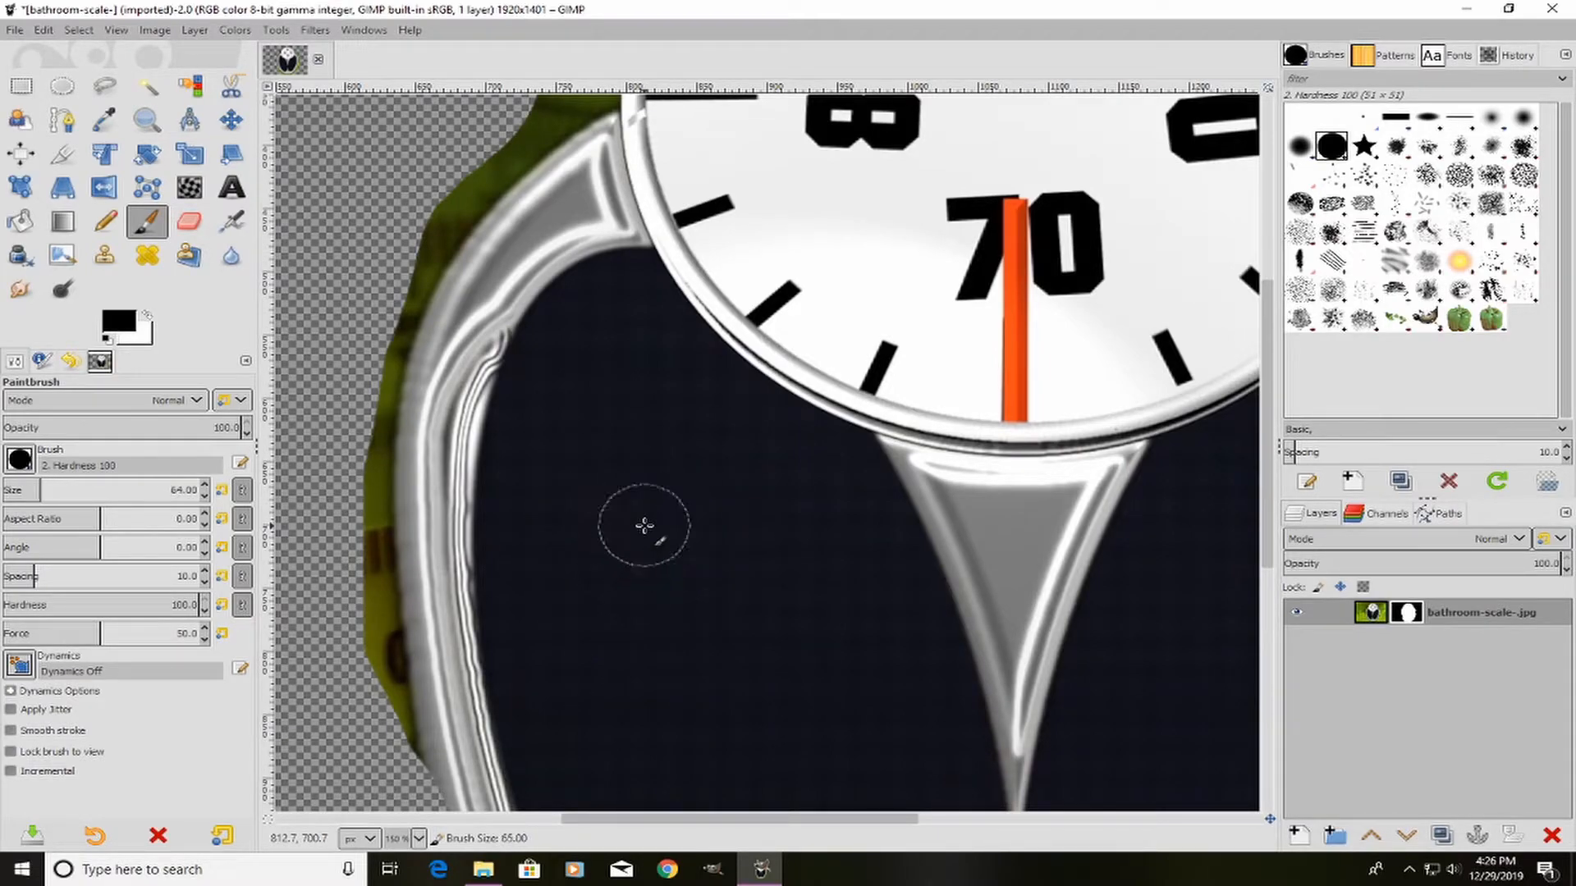
key("bracketleft")
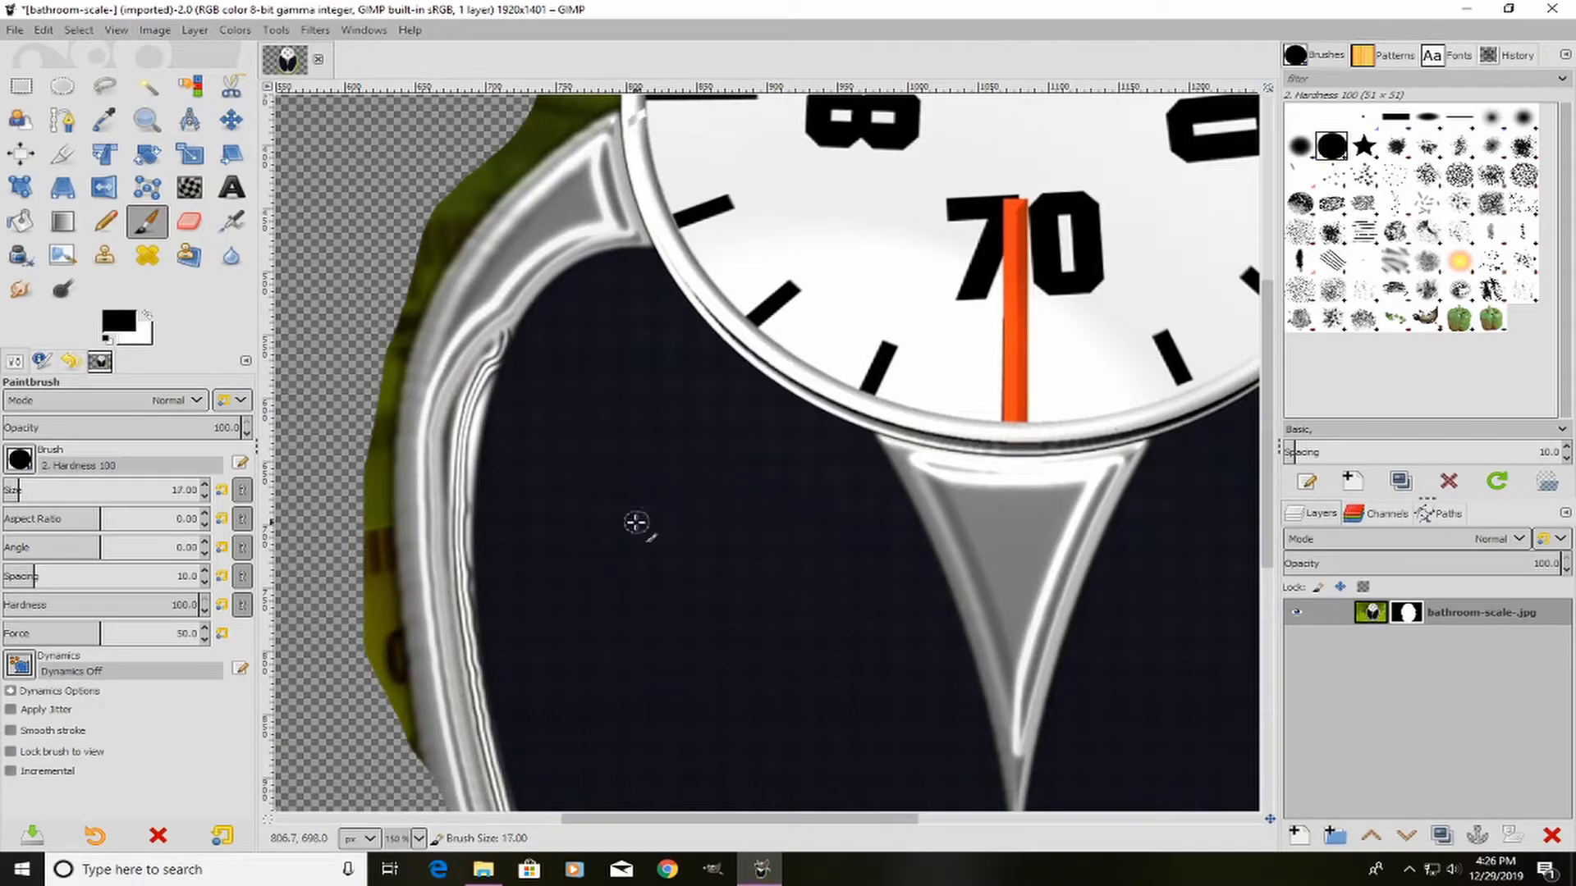
key("bracketright")
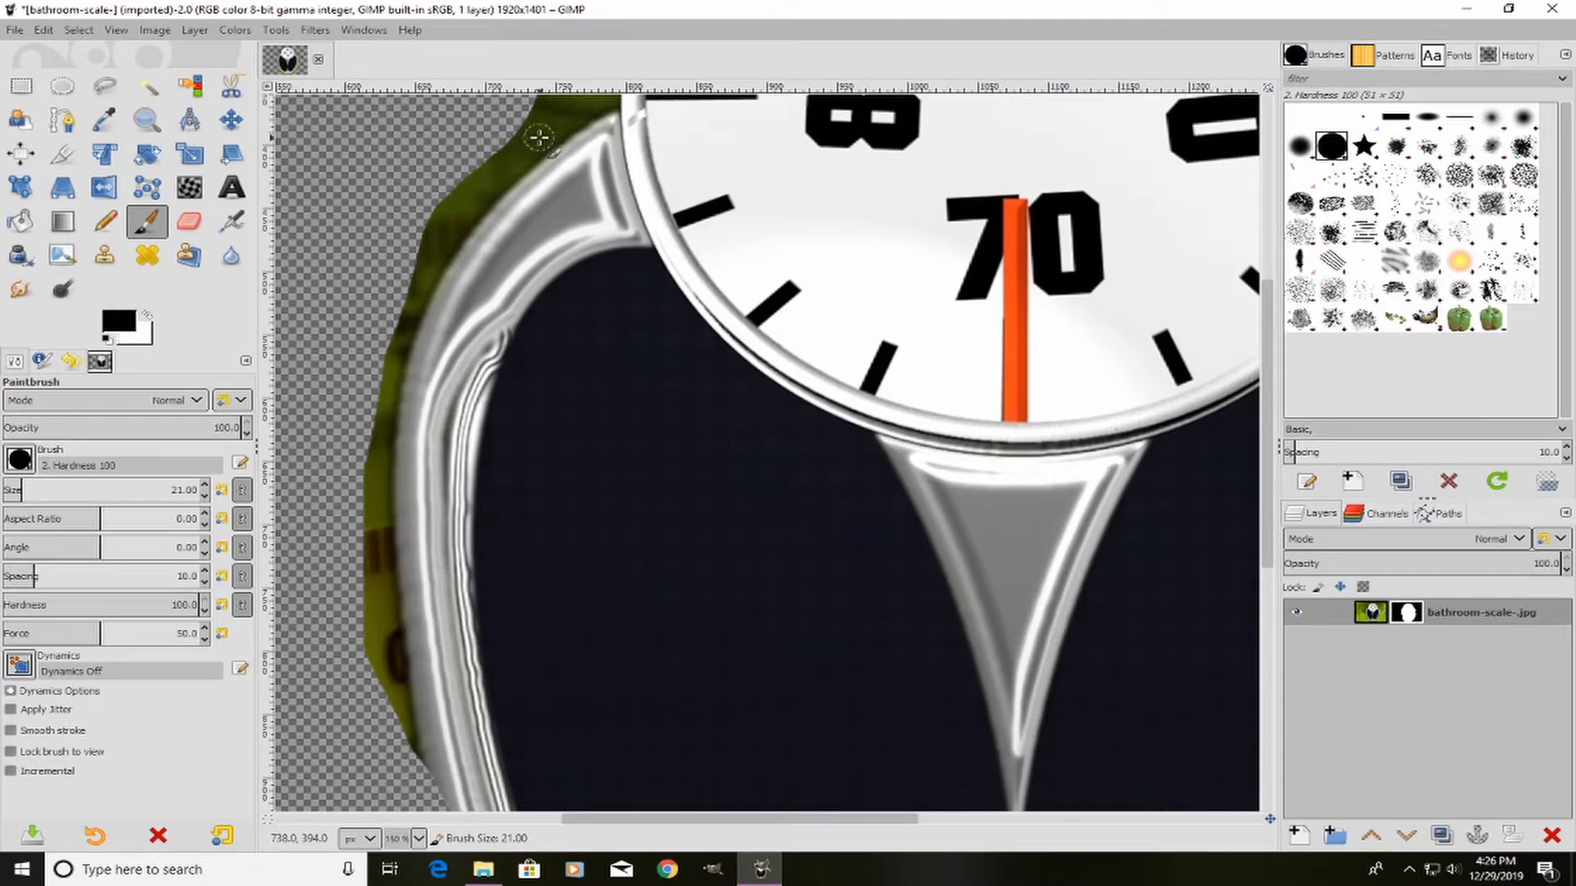
Step: Paint black on the mask along the outside of the scale's upper-left shoulder and left rim using freehand and connected straight strokes
left_click_drag(533, 145, 448, 238)
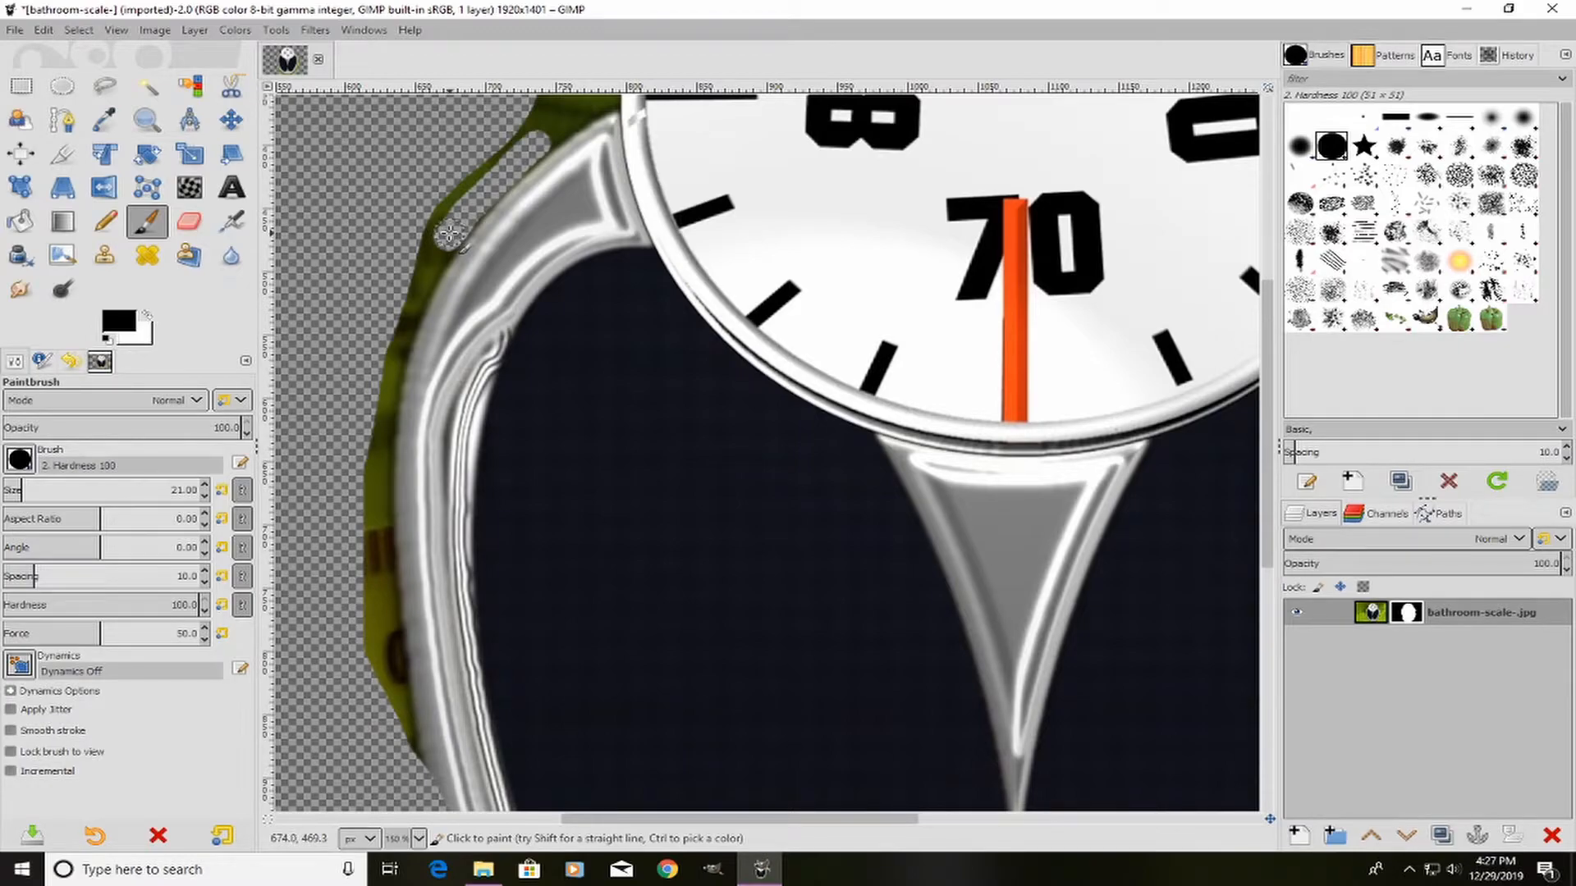
left_click_drag(448, 235, 429, 247)
key("shift")
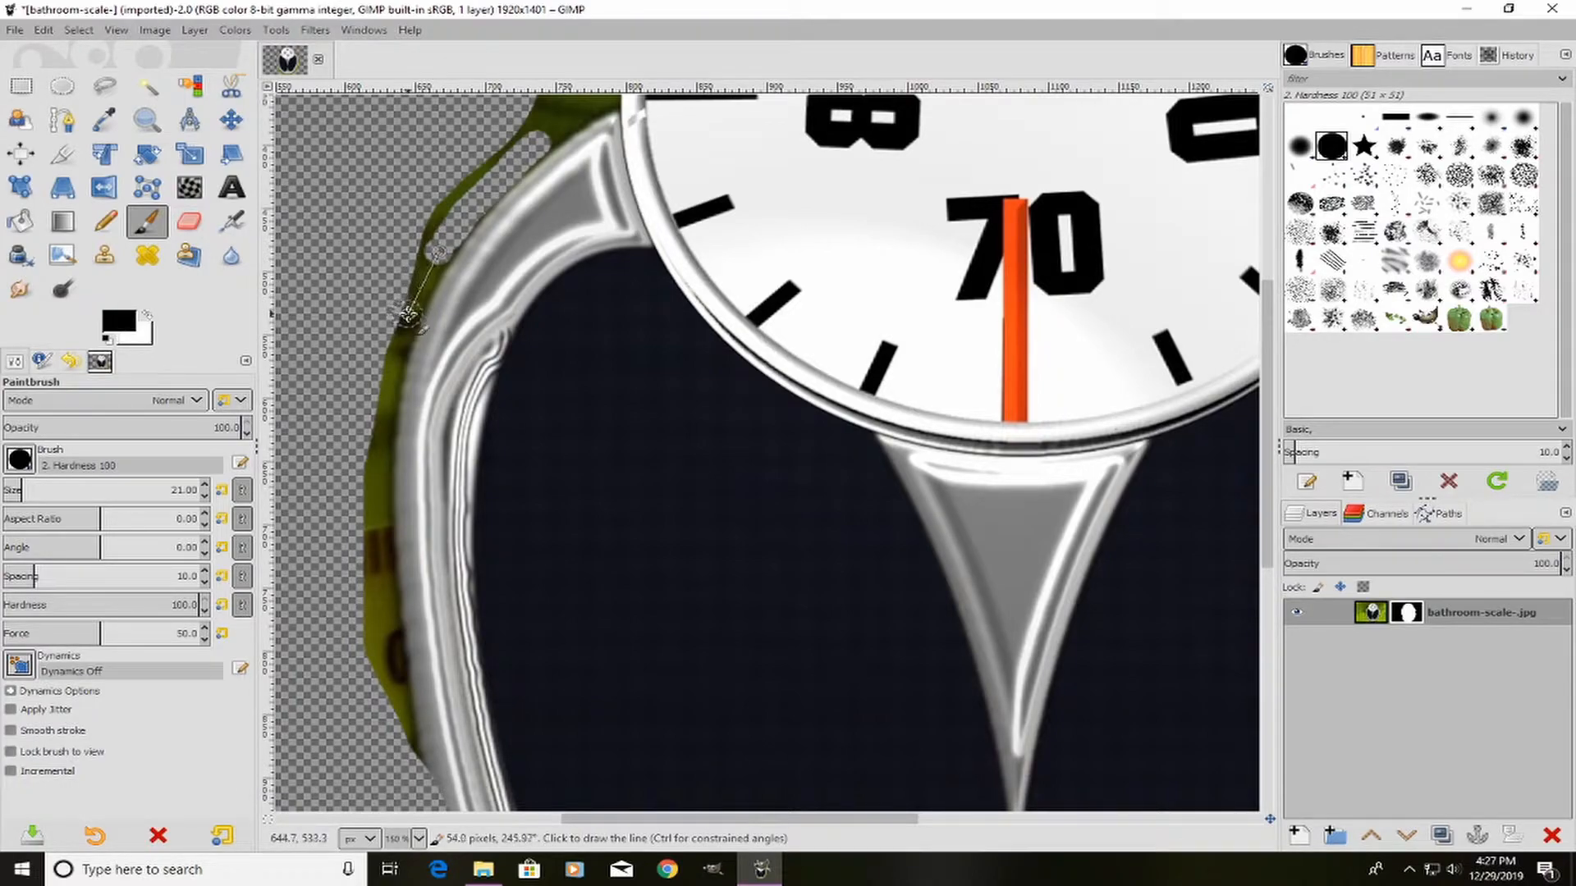
left_click(403, 313, "shift")
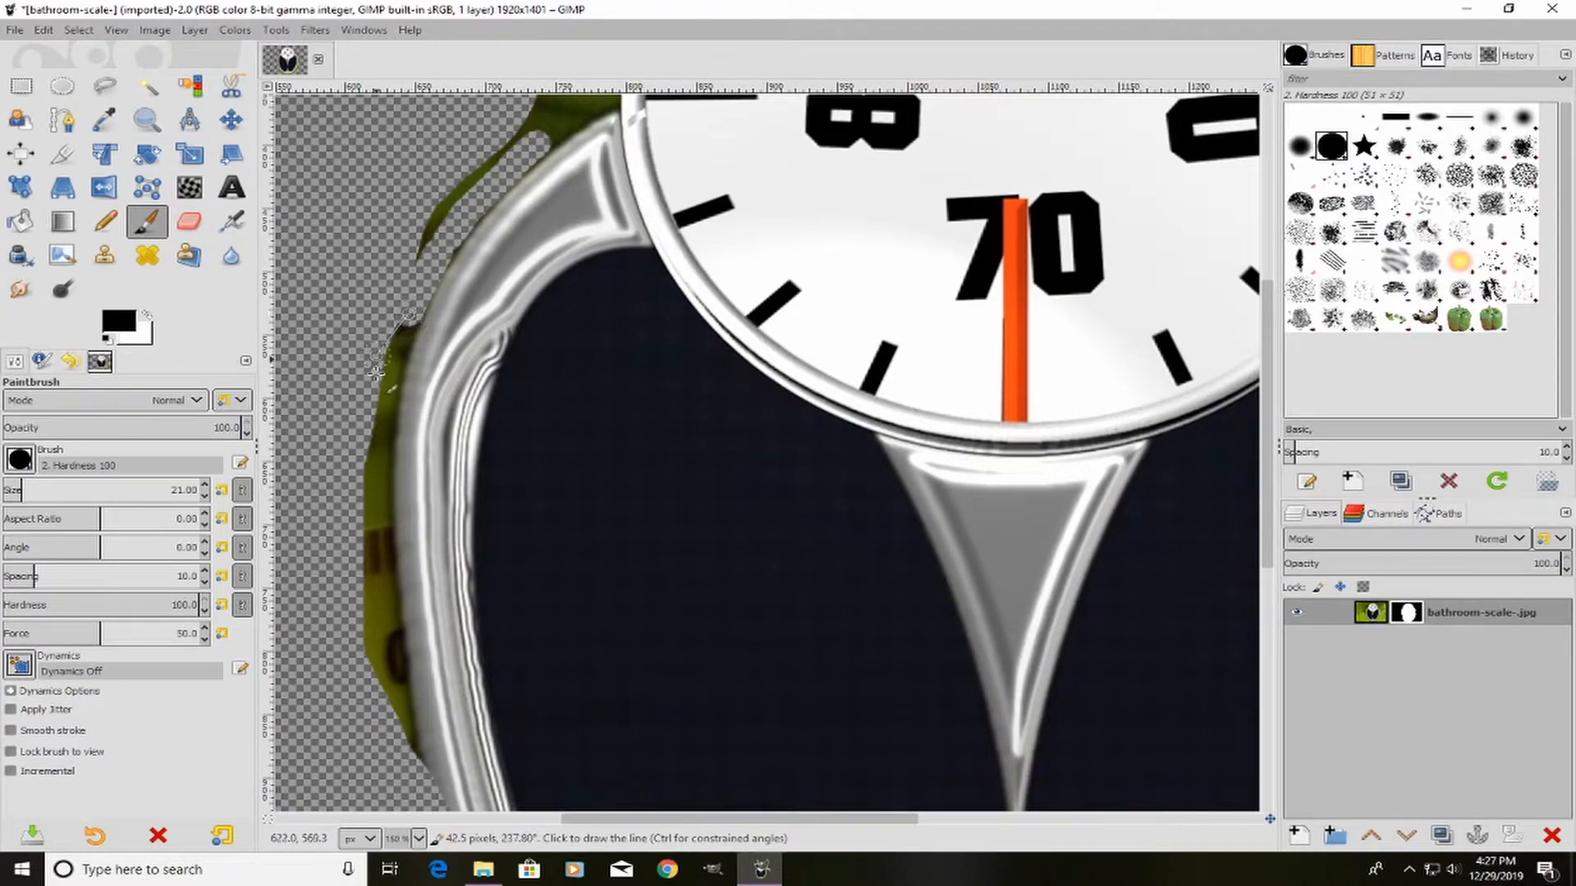
left_click(387, 388, "shift")
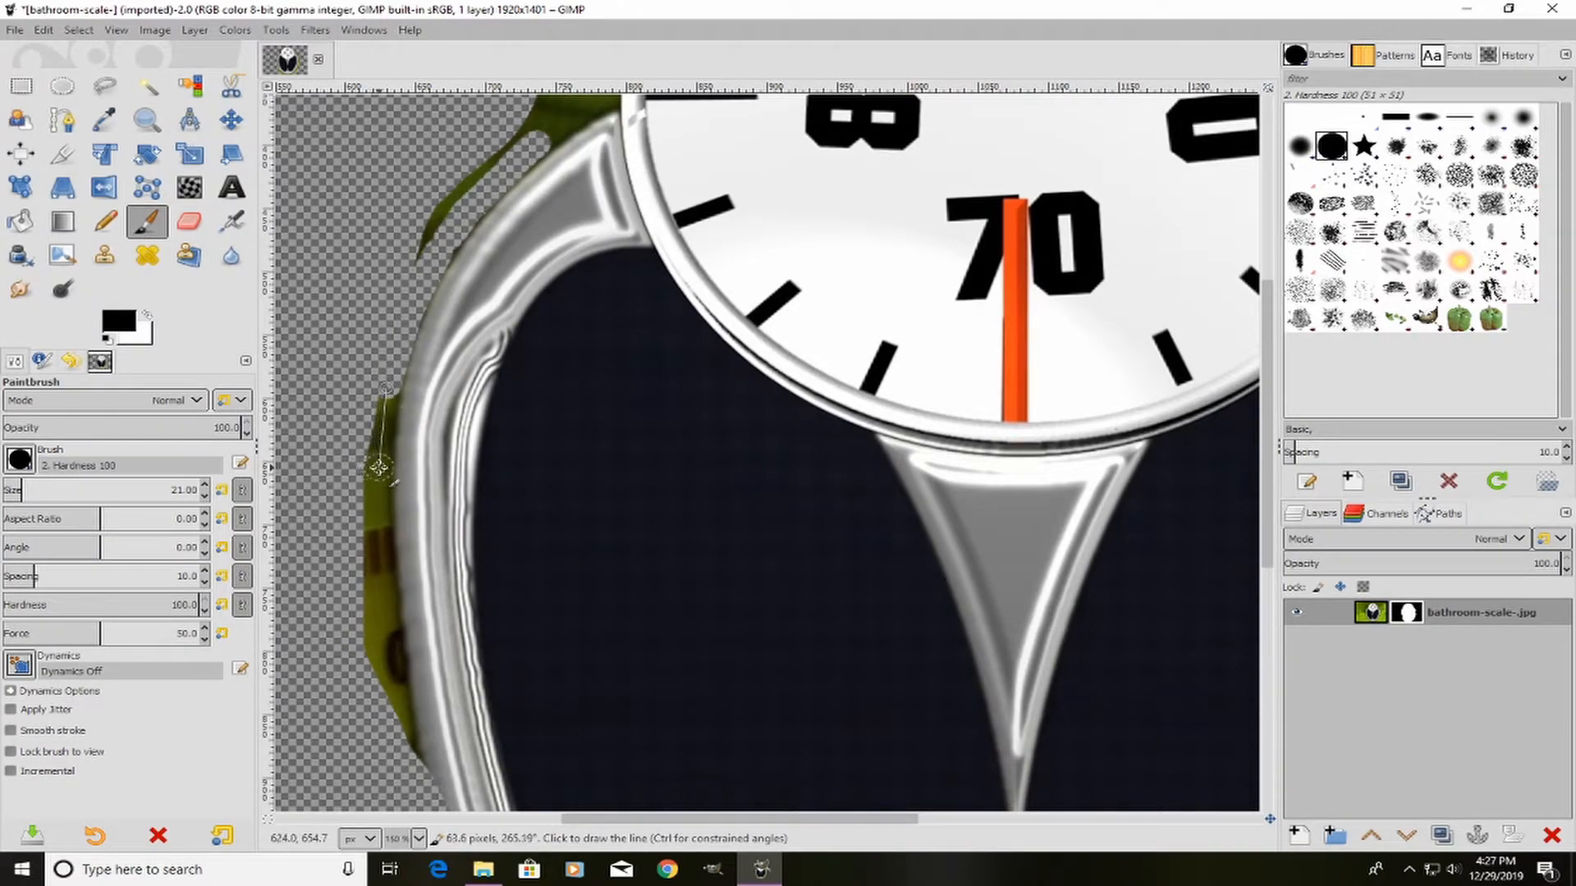
left_click(376, 468, "shift")
left_click(376, 540, "shift")
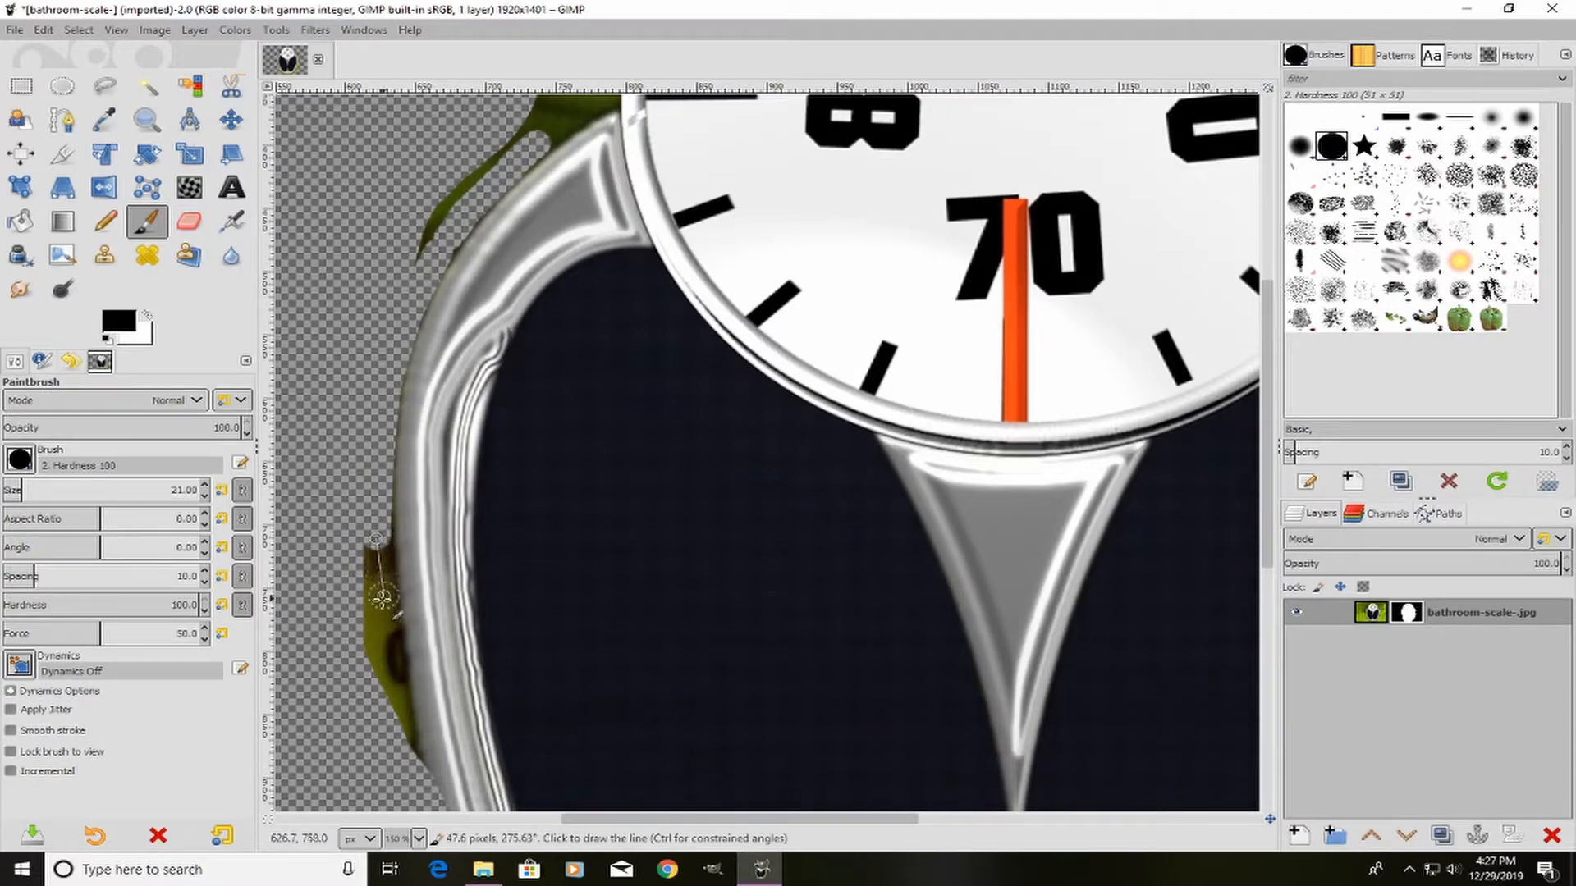
left_click(383, 599, "shift")
Step: Go over the left rim and upper-left shoulder again with straight black strokes to trim the remaining green edge
left_click(383, 393, "shift")
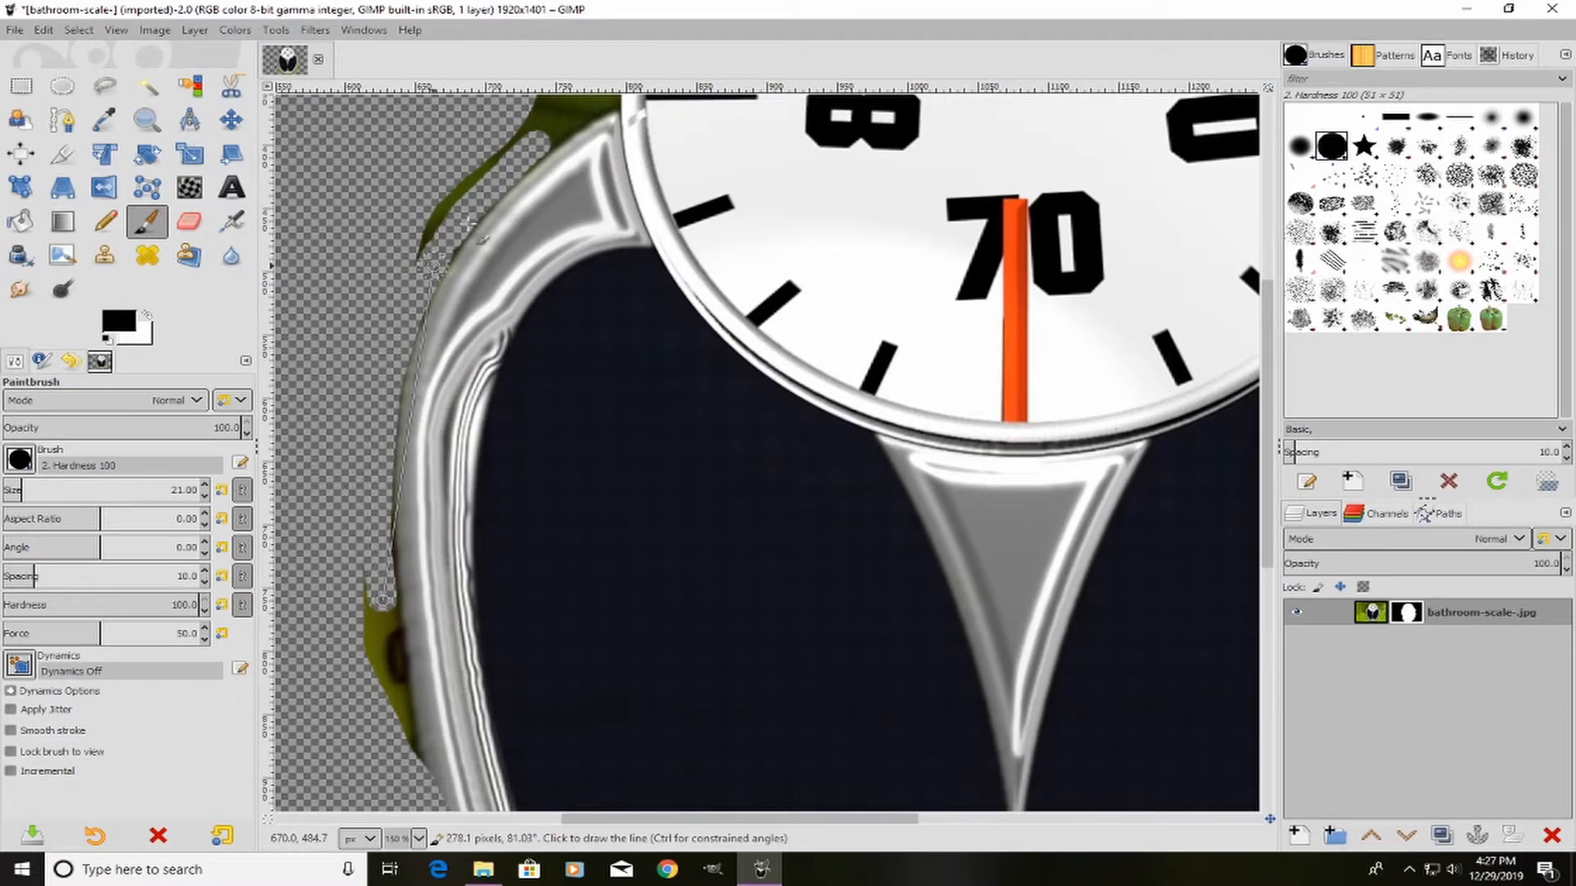
left_click(538, 146)
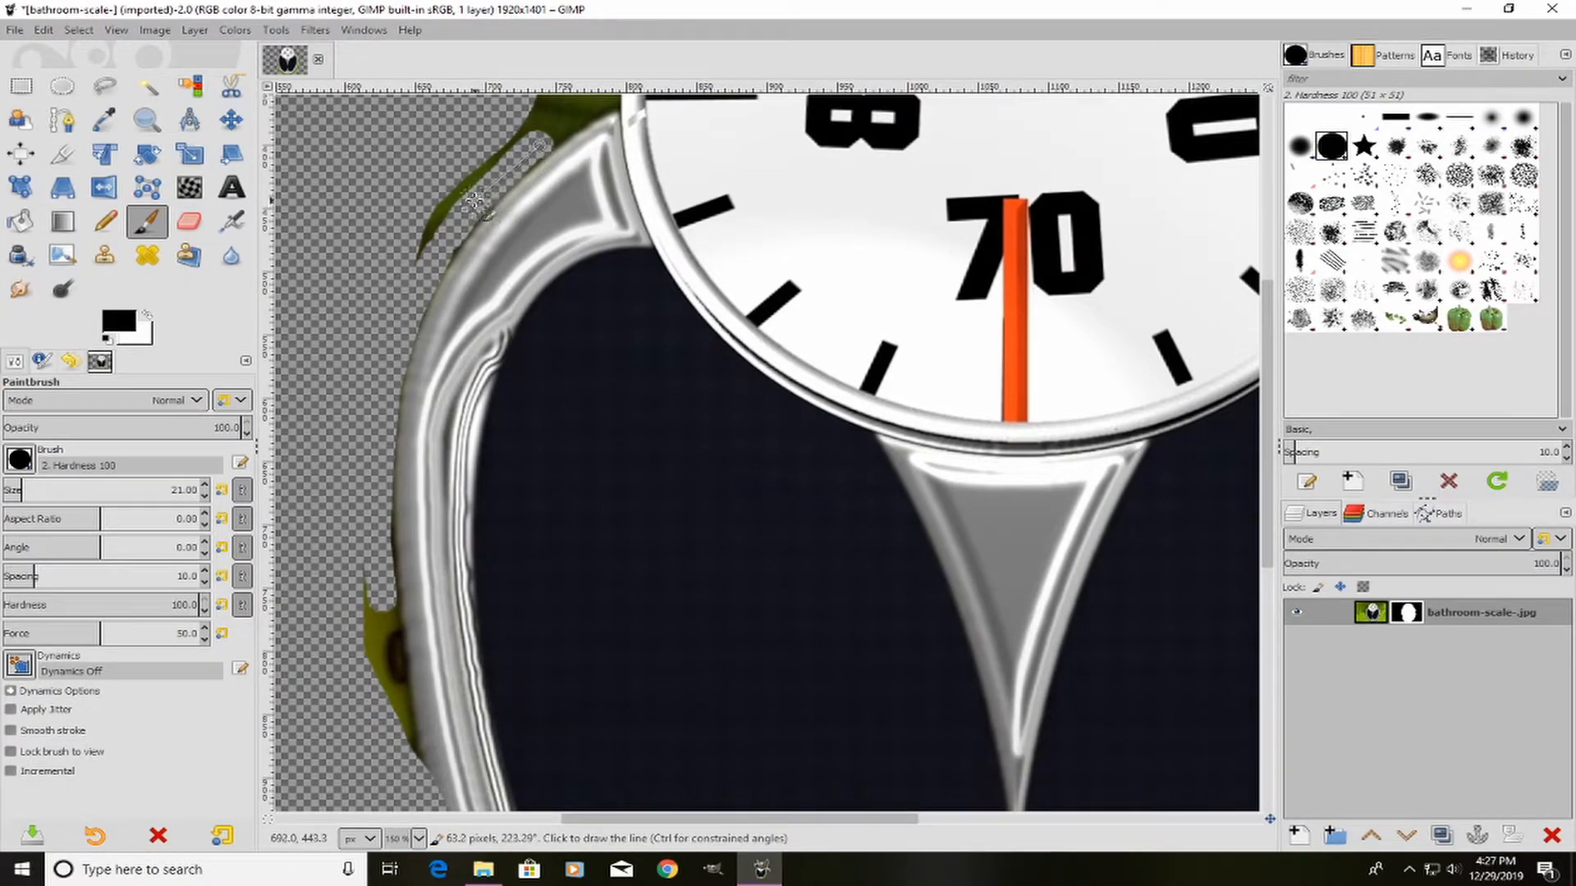
left_click(473, 207, "shift")
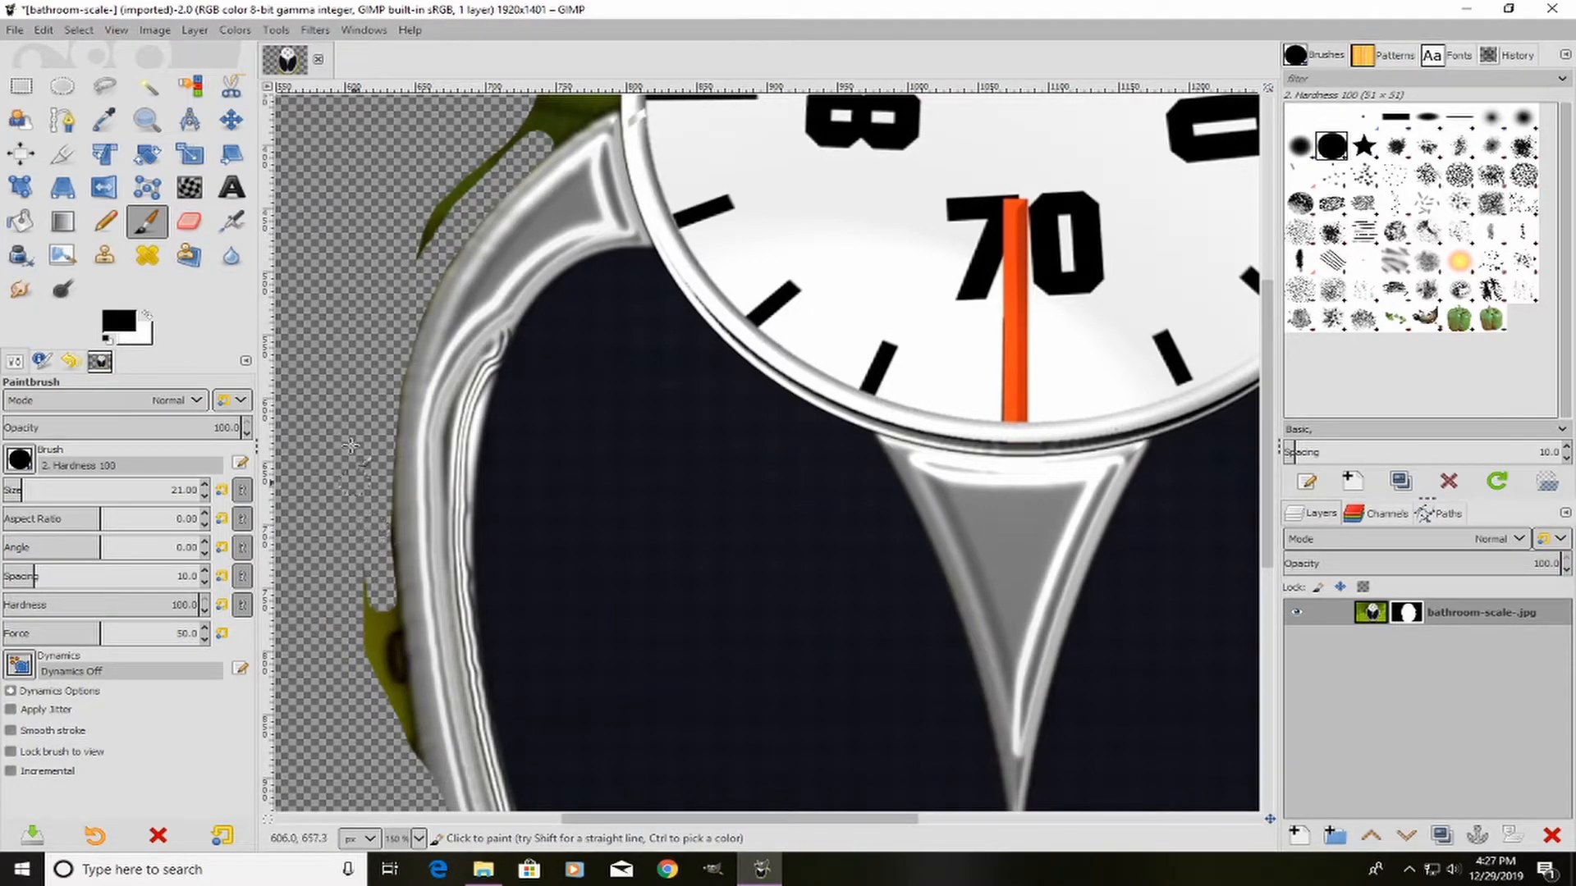
Step: Mask out the green patches beside the lower part of the left rim, continuing down to the lower-left curve
scroll(353, 461, "down", 5)
left_click_drag(362, 201, 372, 261)
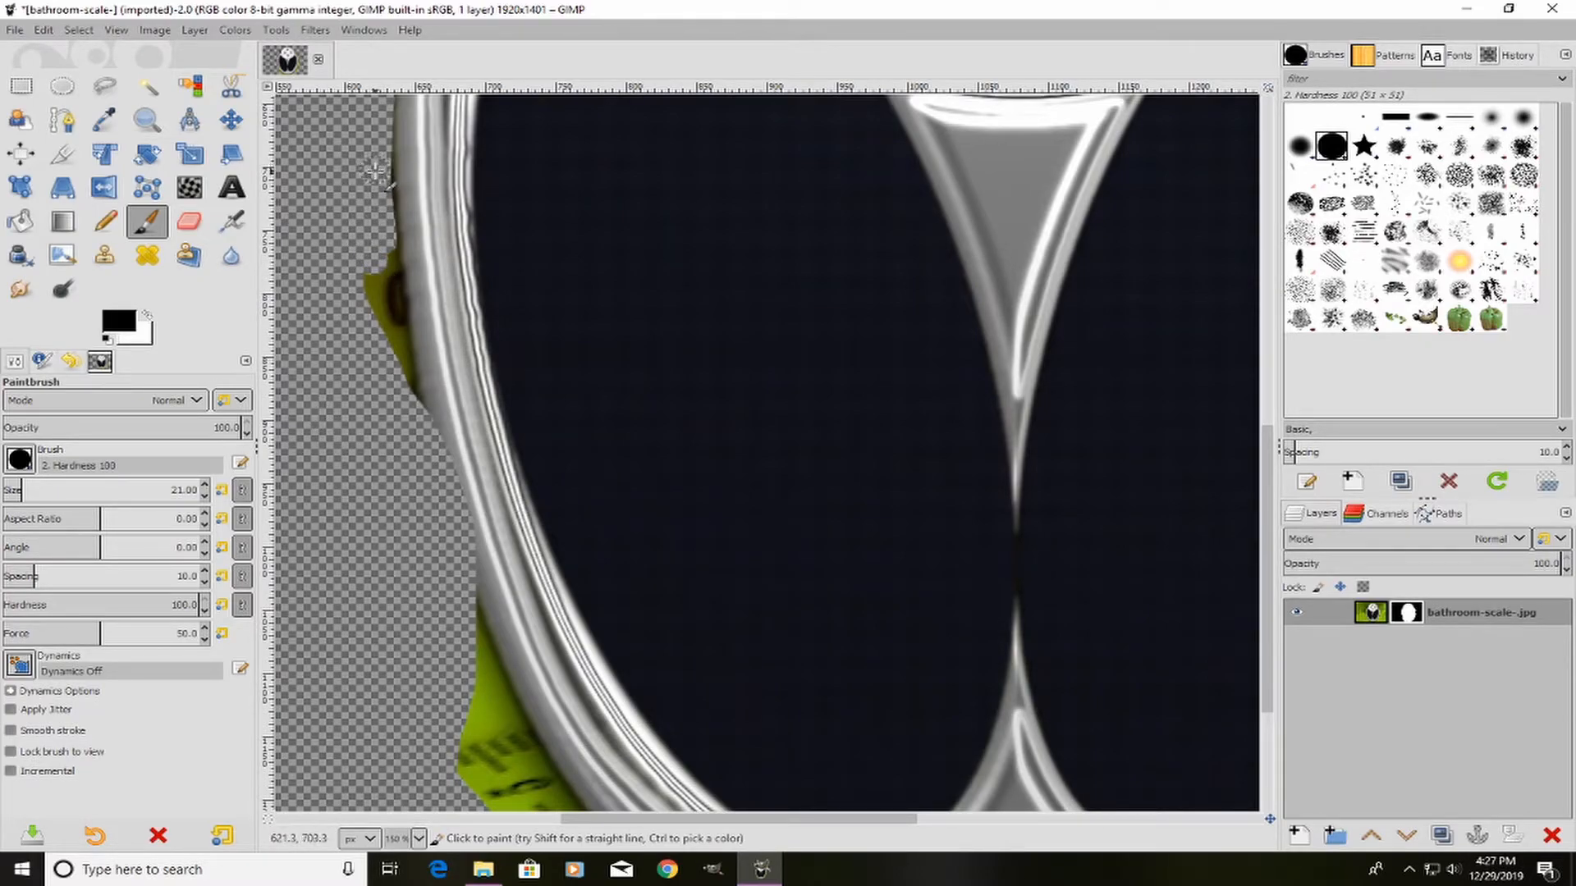
left_click(396, 320, "shift")
scroll(390, 515, "down", 3)
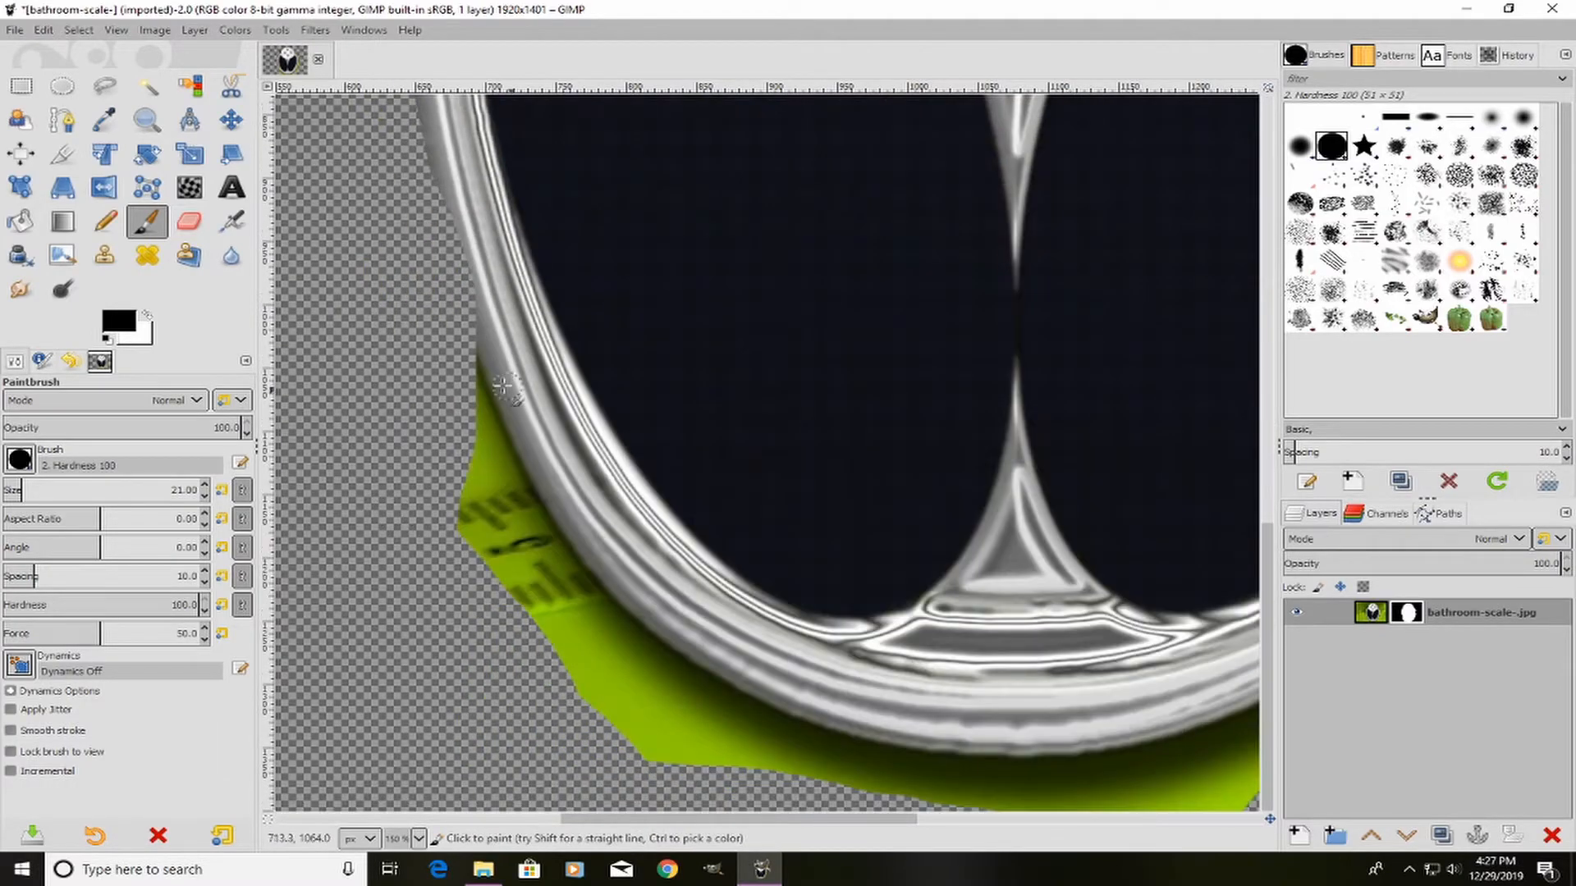
left_click_drag(464, 375, 539, 530)
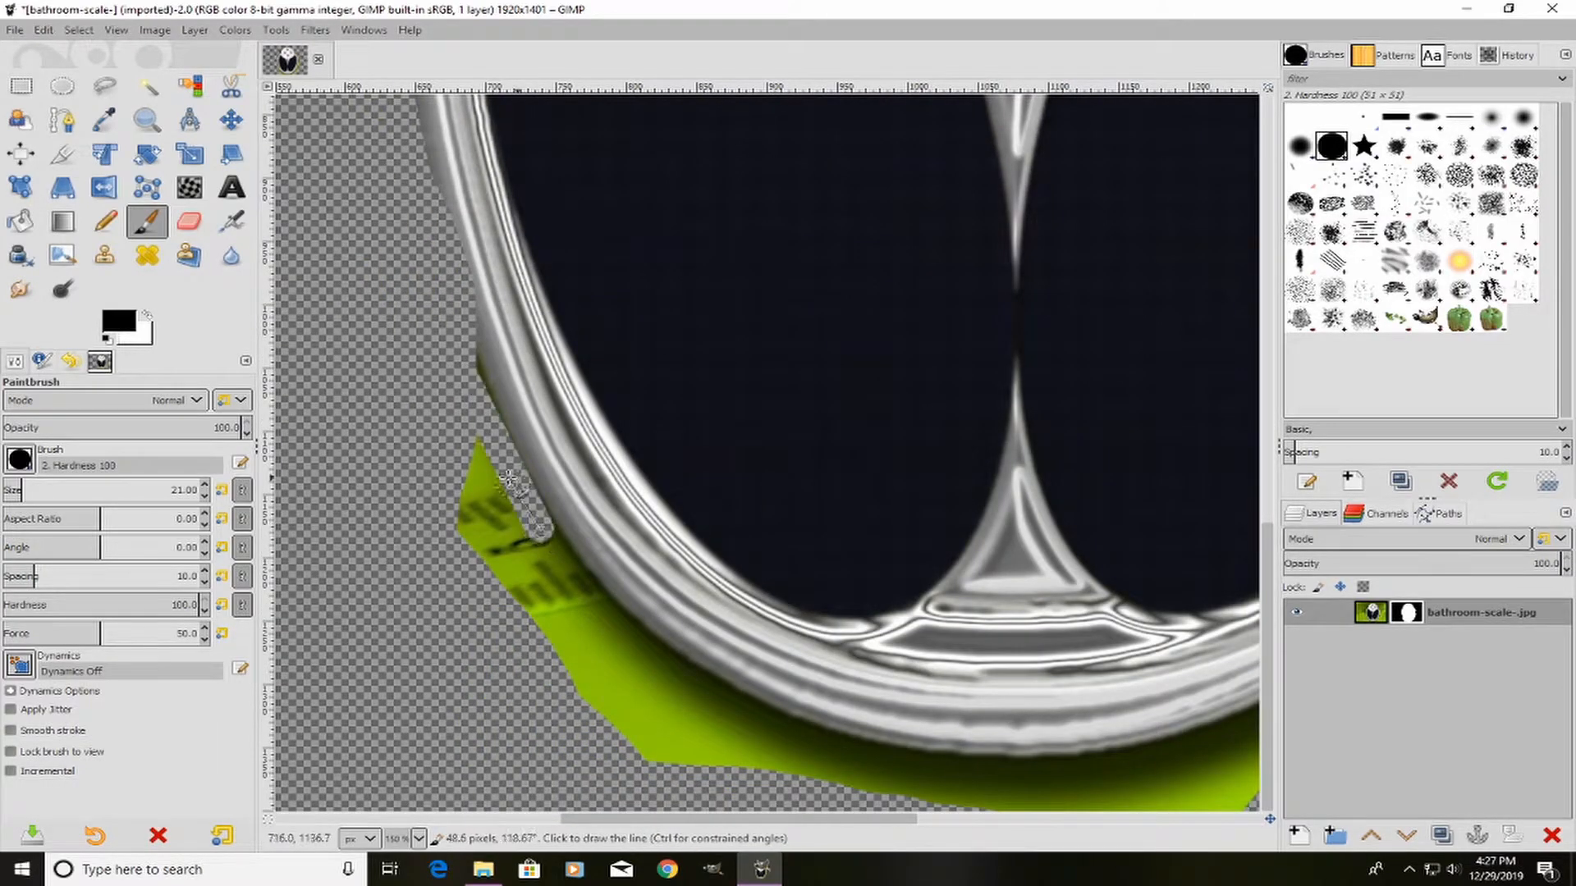
Step: Restore the lower-left rim edge by painting white, then trim the green beside it with a straight black stroke
key("x")
left_click_drag(444, 183, 485, 371)
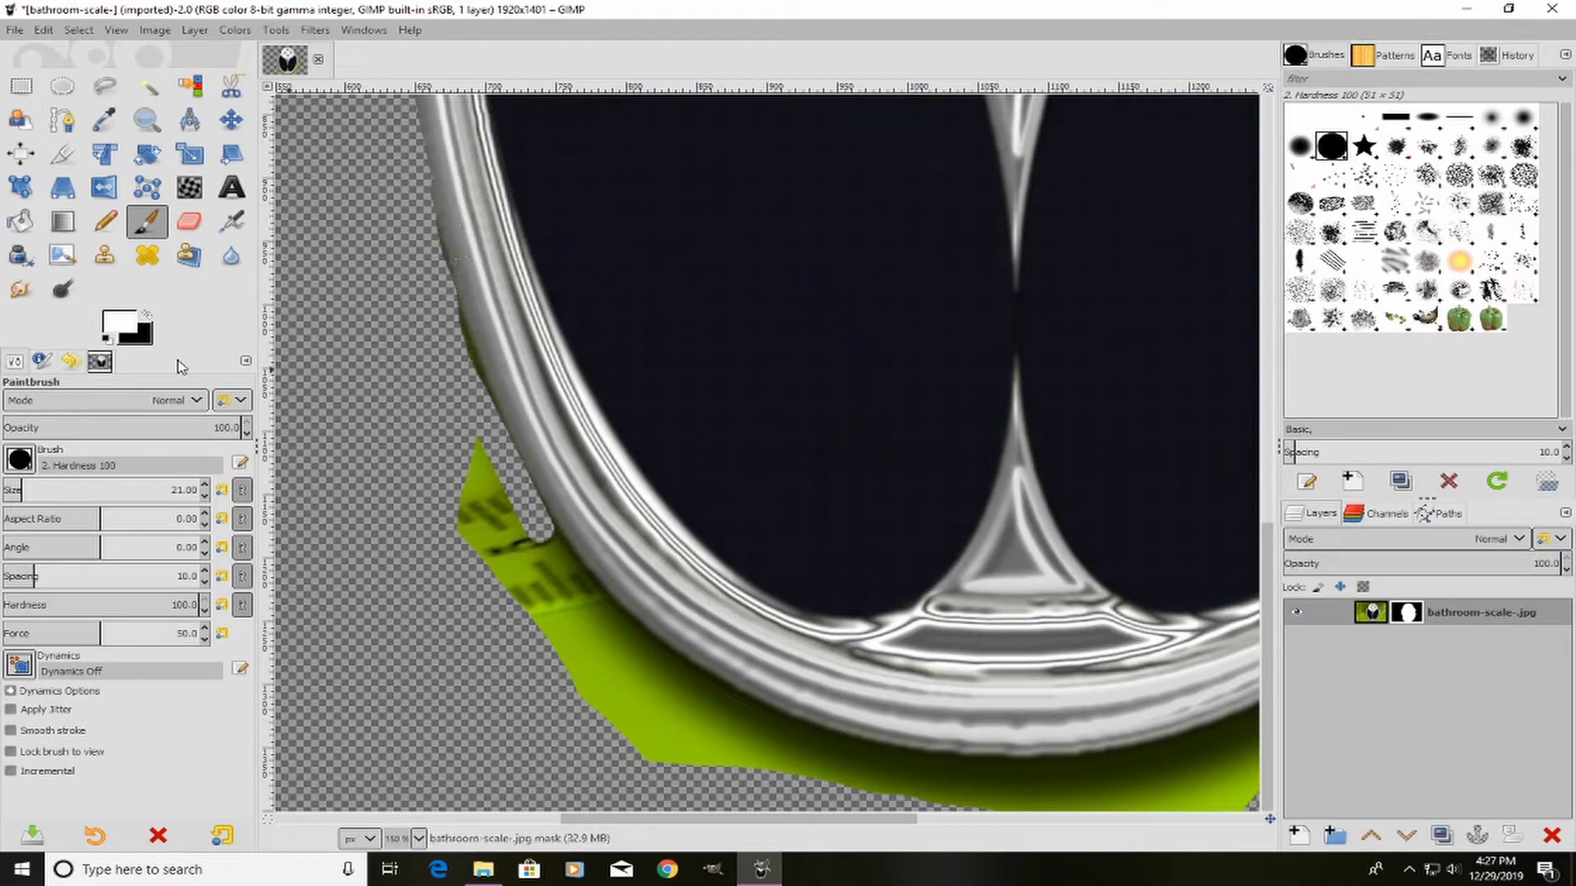
key("x")
left_click(445, 289)
left_click(479, 404, "shift")
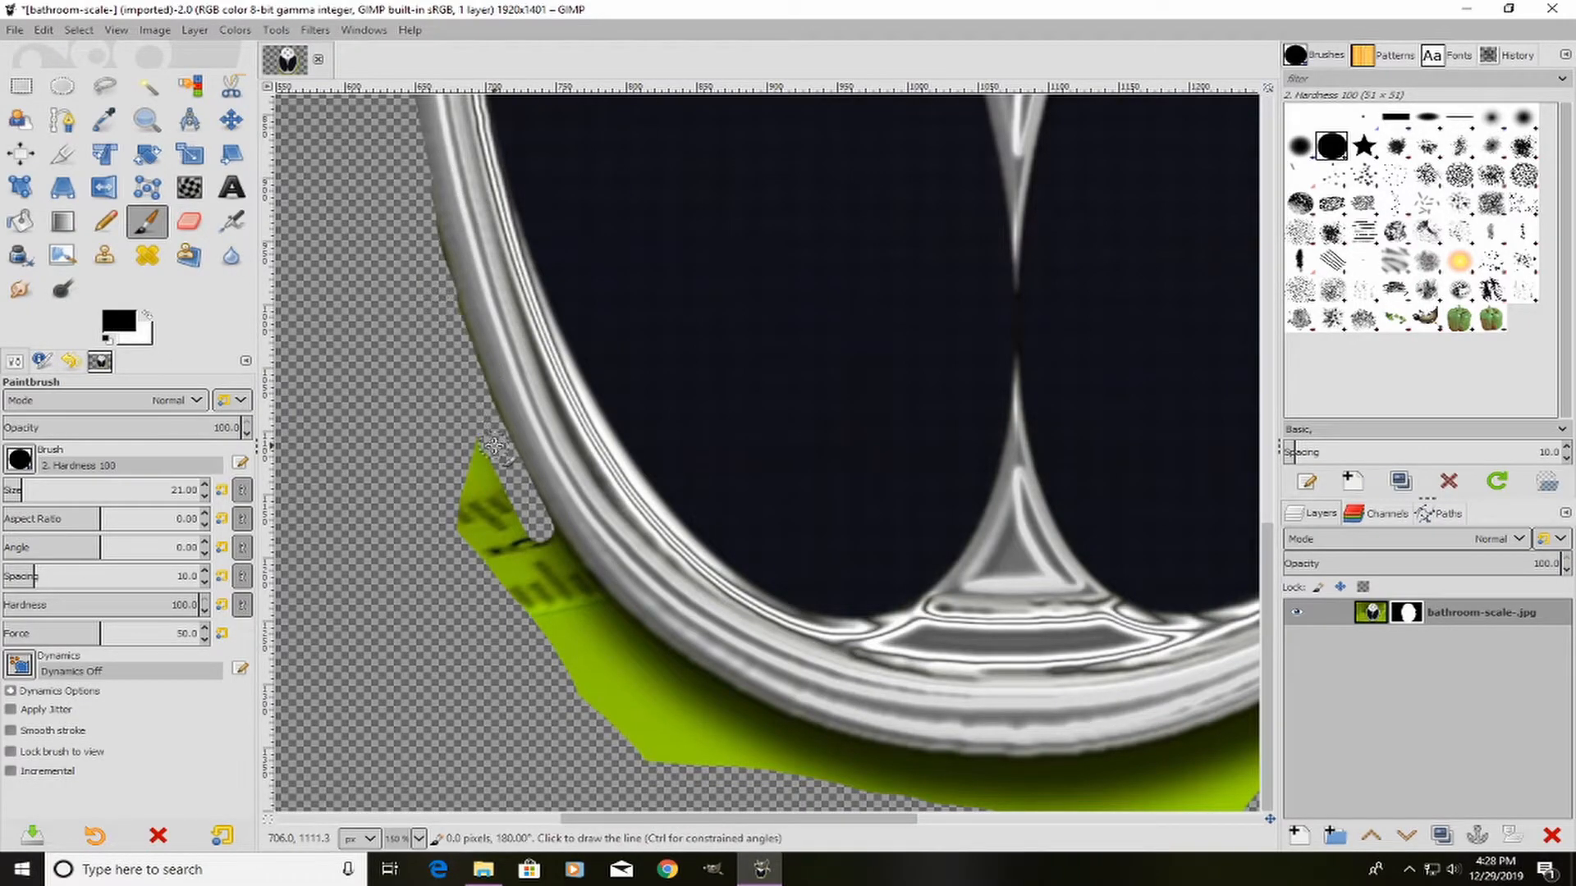
Step: Mask out a strip of green directly below the rim, from the lower-left curve past the bottom center of the scale
left_click_drag(542, 549, 720, 698)
left_click(784, 727, "shift")
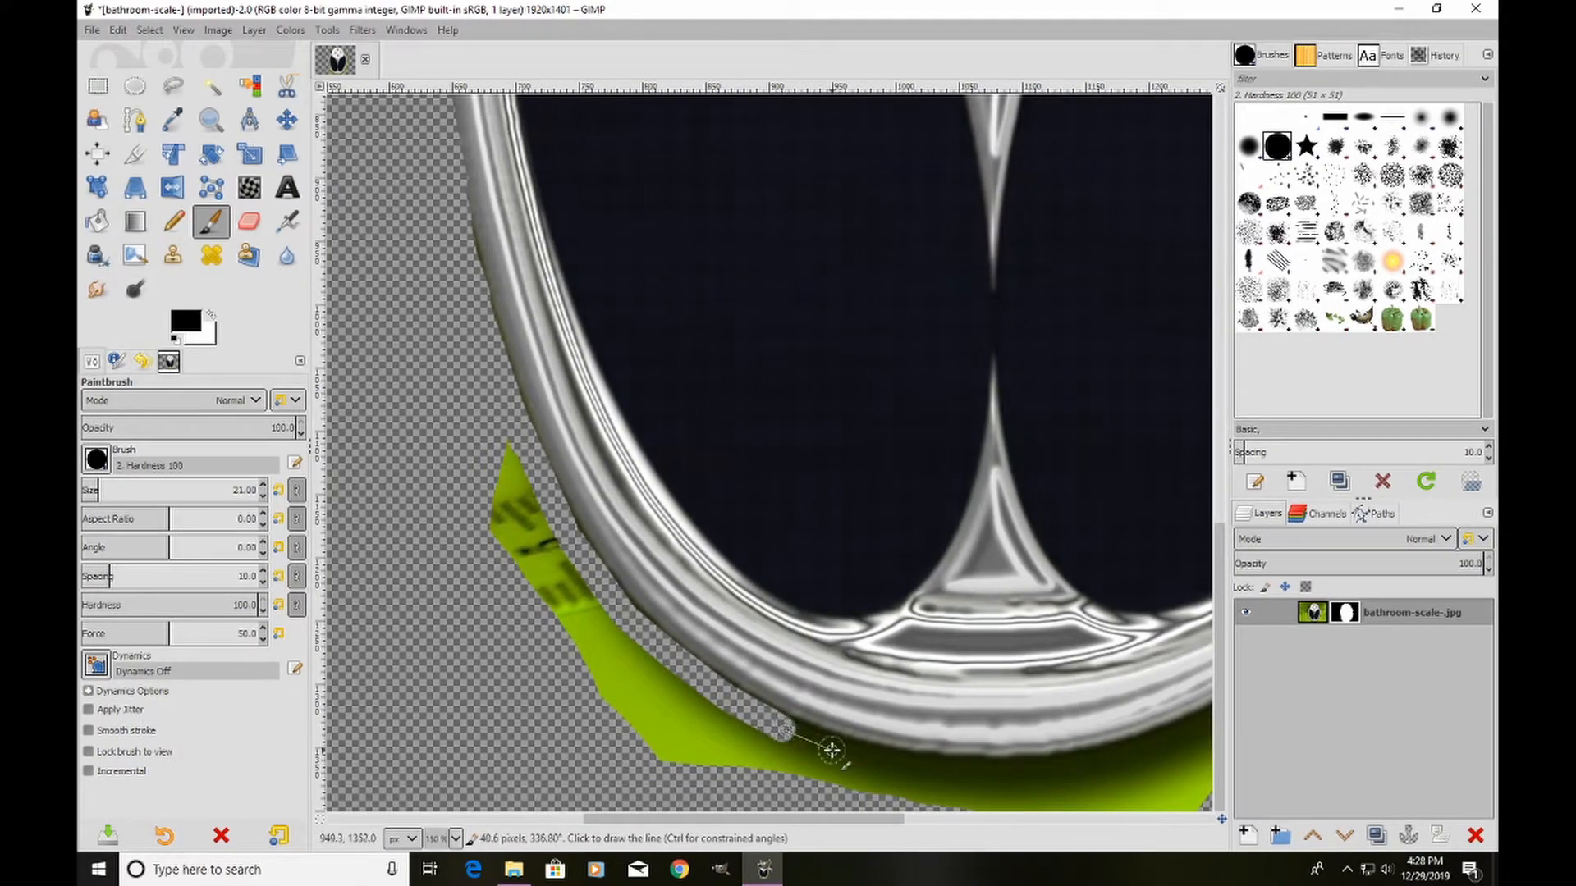
left_click(864, 759, "shift")
left_click(934, 771, "shift")
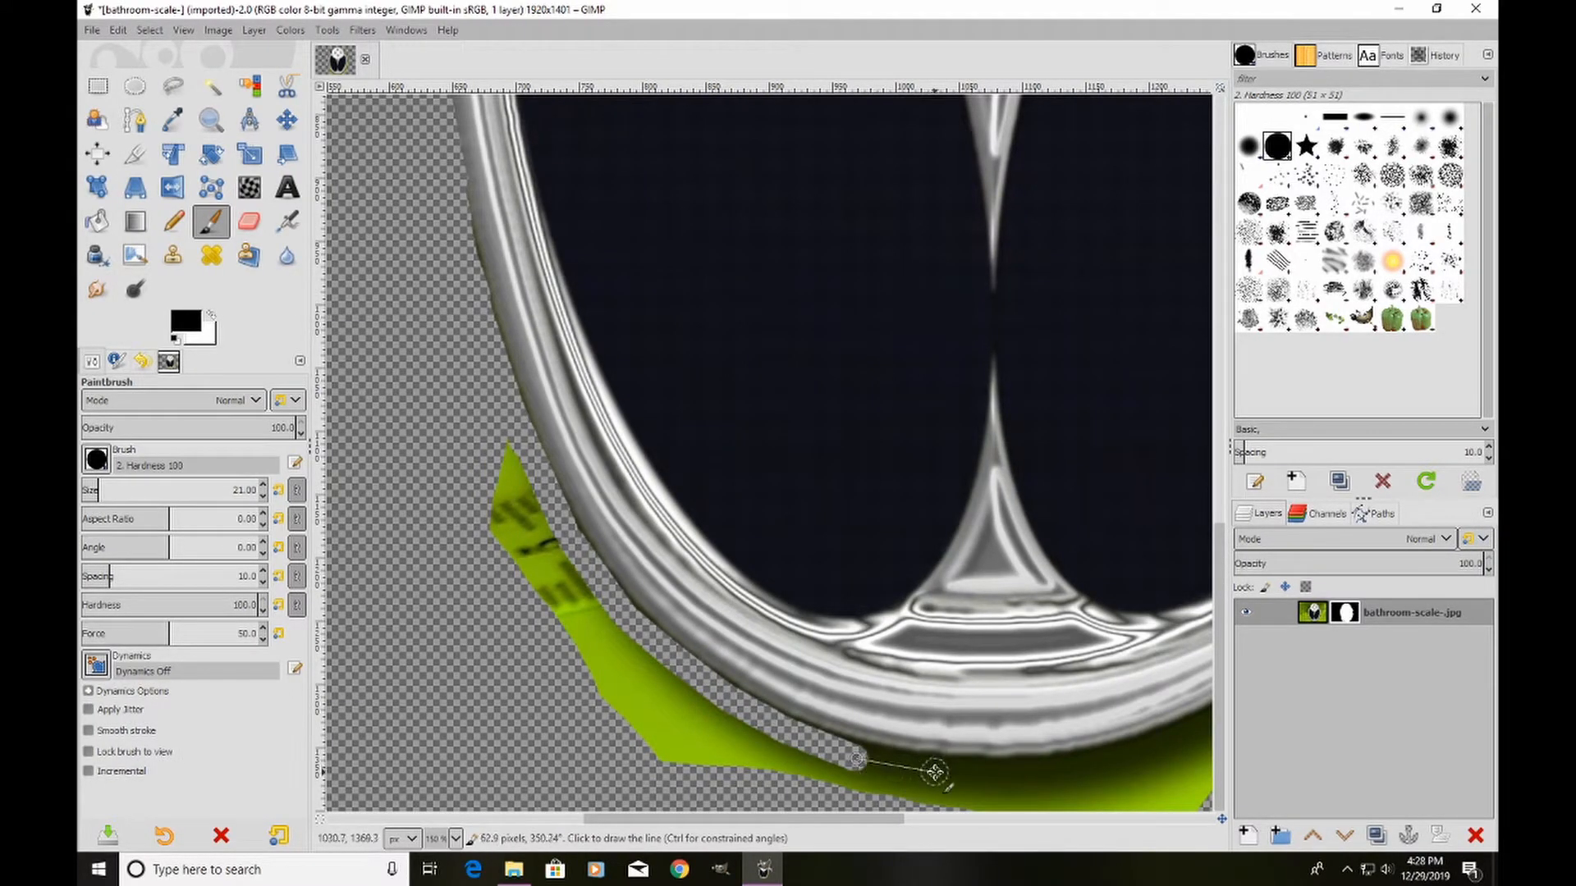
left_click(1036, 772, "shift")
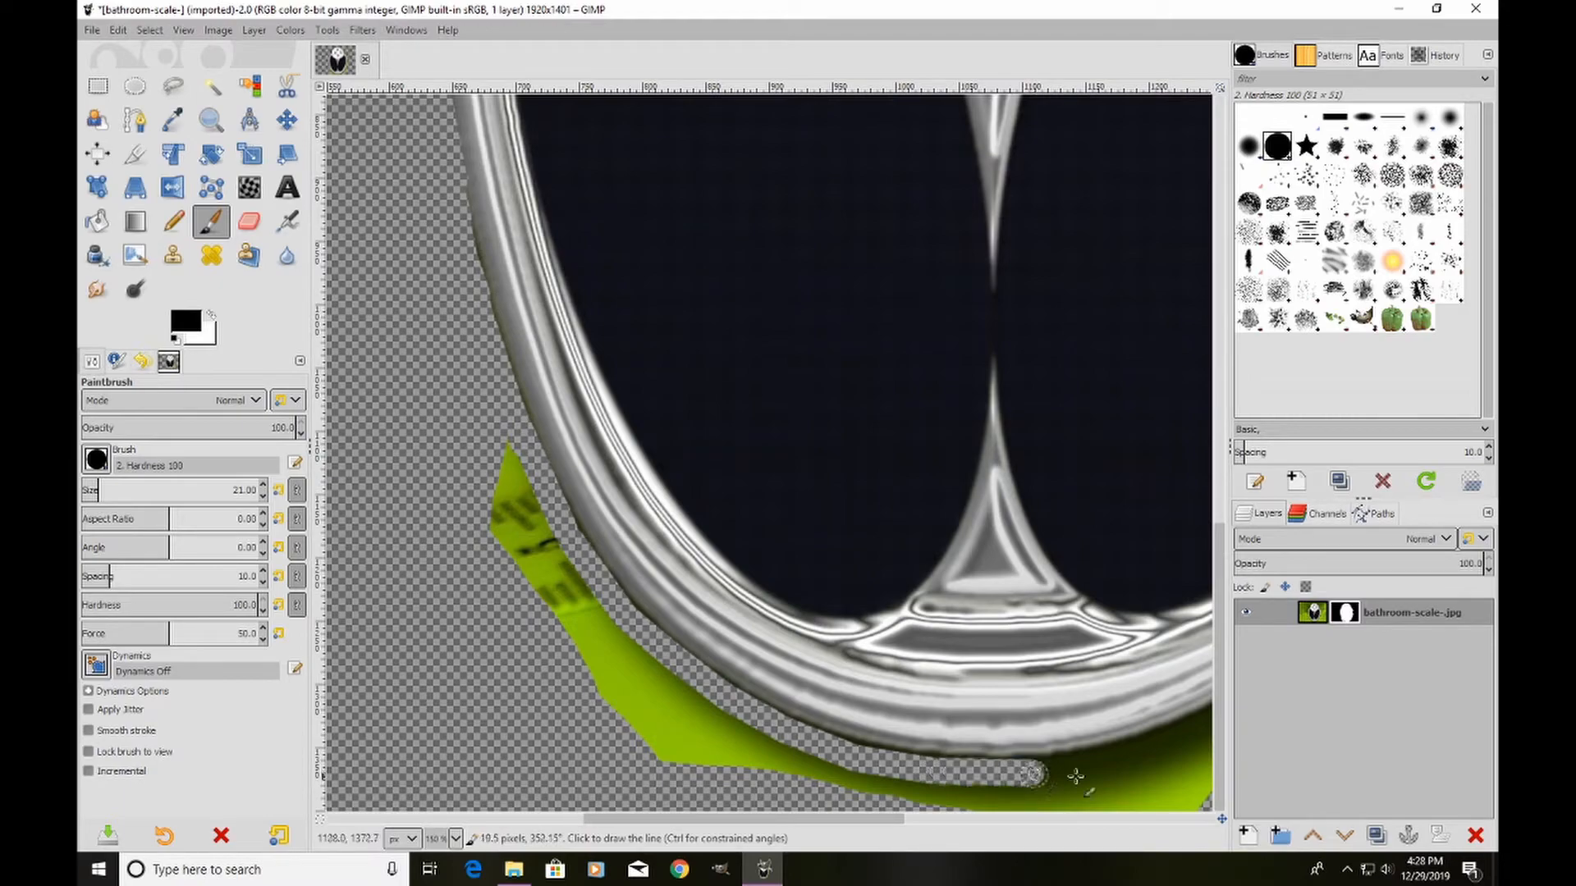
left_click(1123, 755, "shift")
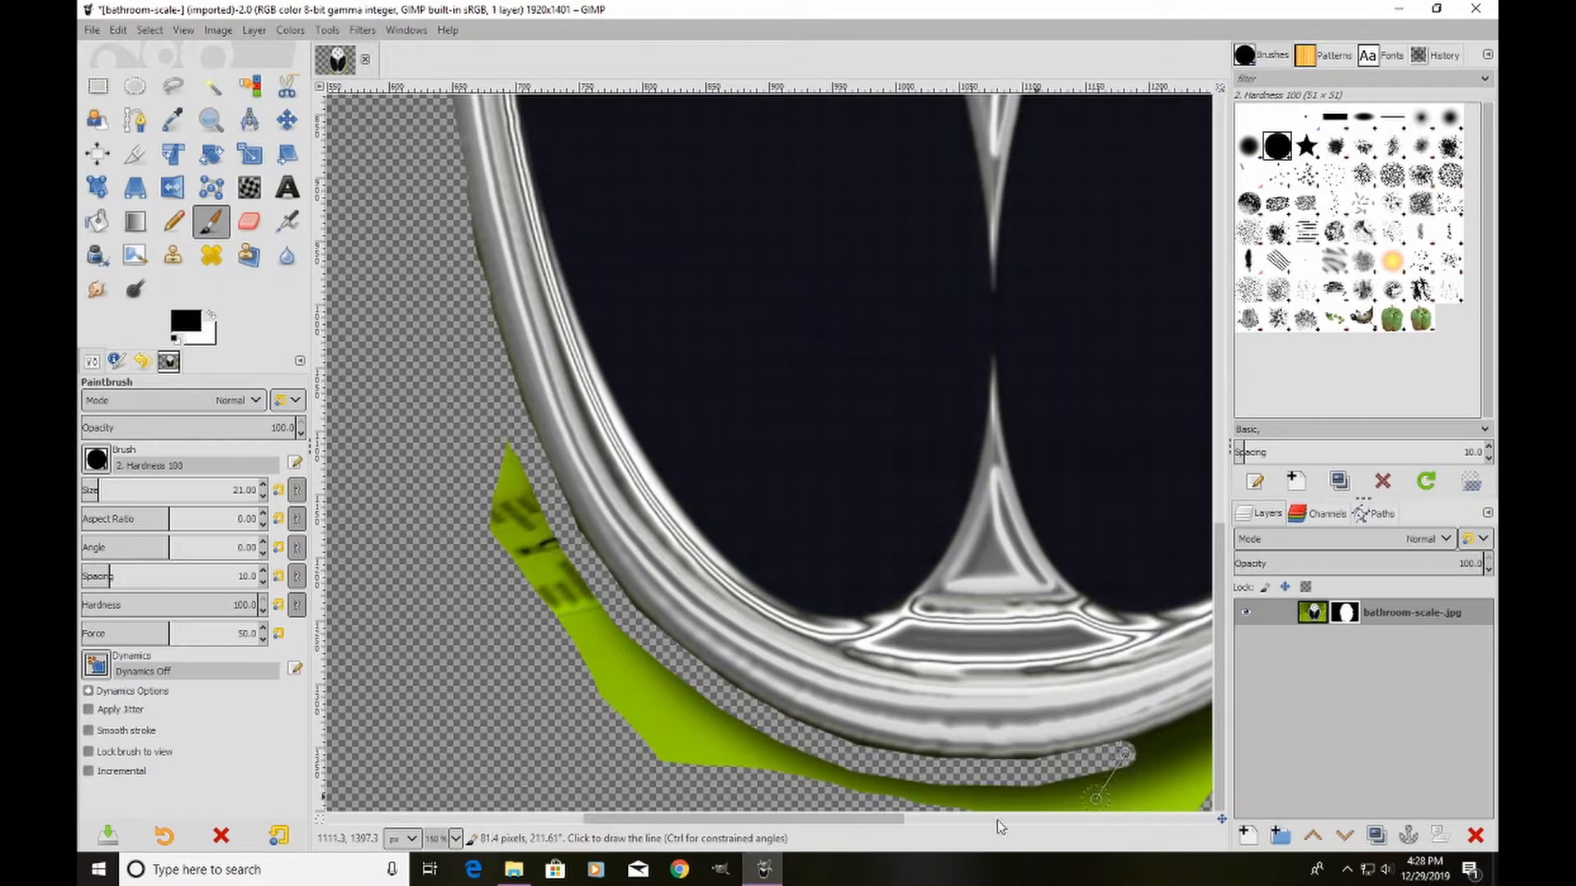
Step: Continue the black edge strip around the scale's lower-right curve with connected straight strokes hugging the rim
left_click_drag(872, 824, 1077, 826)
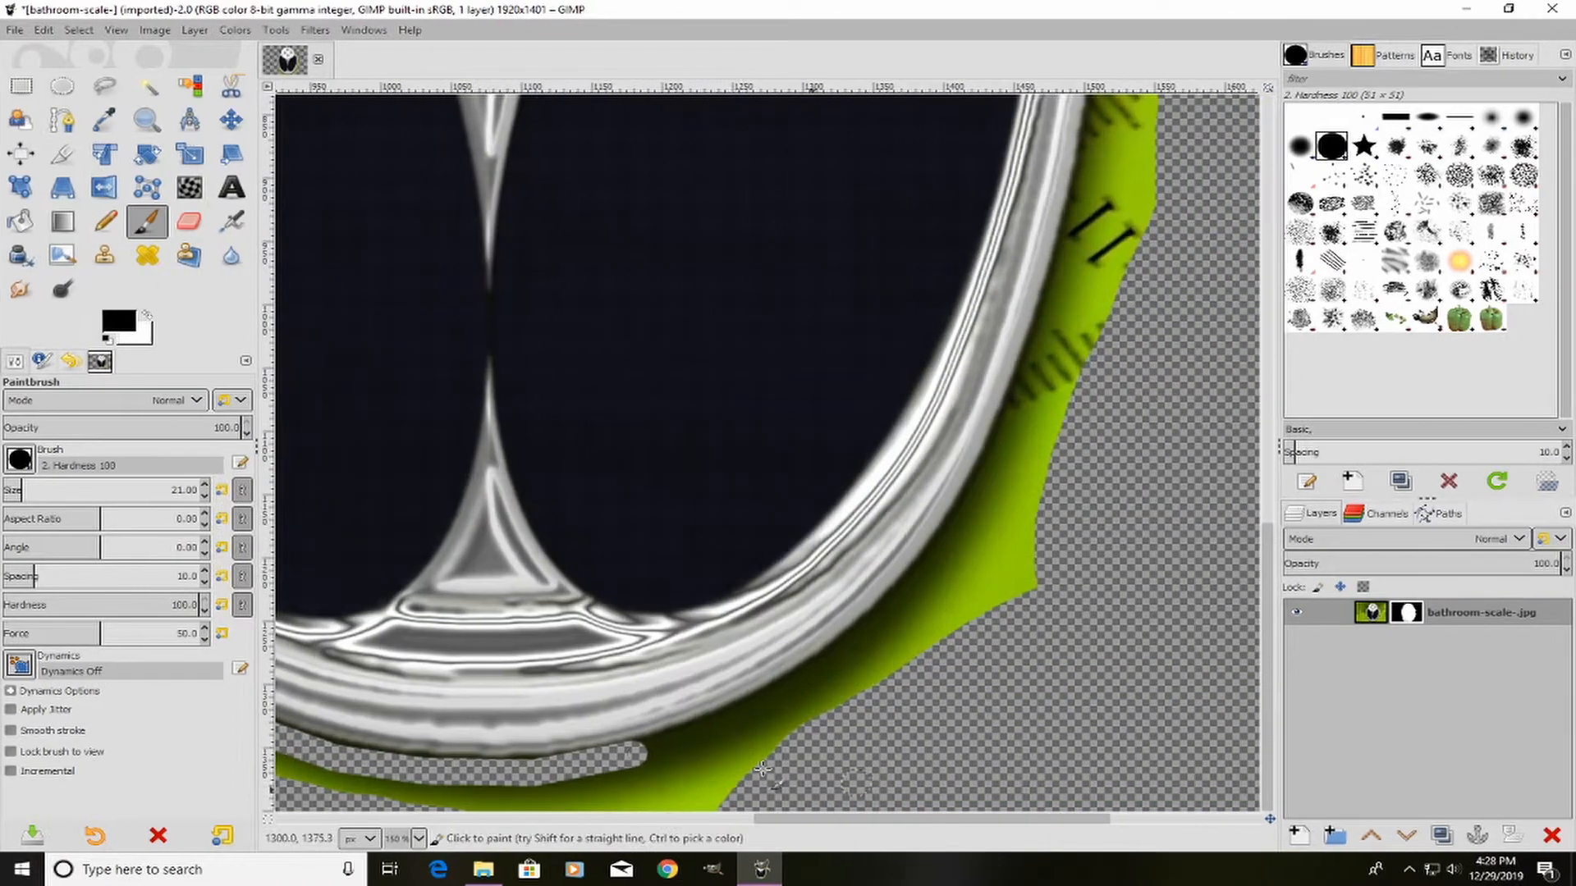
left_click(752, 714, "shift")
left_click(840, 654, "shift")
left_click(931, 577, "shift")
left_click(989, 506, "shift")
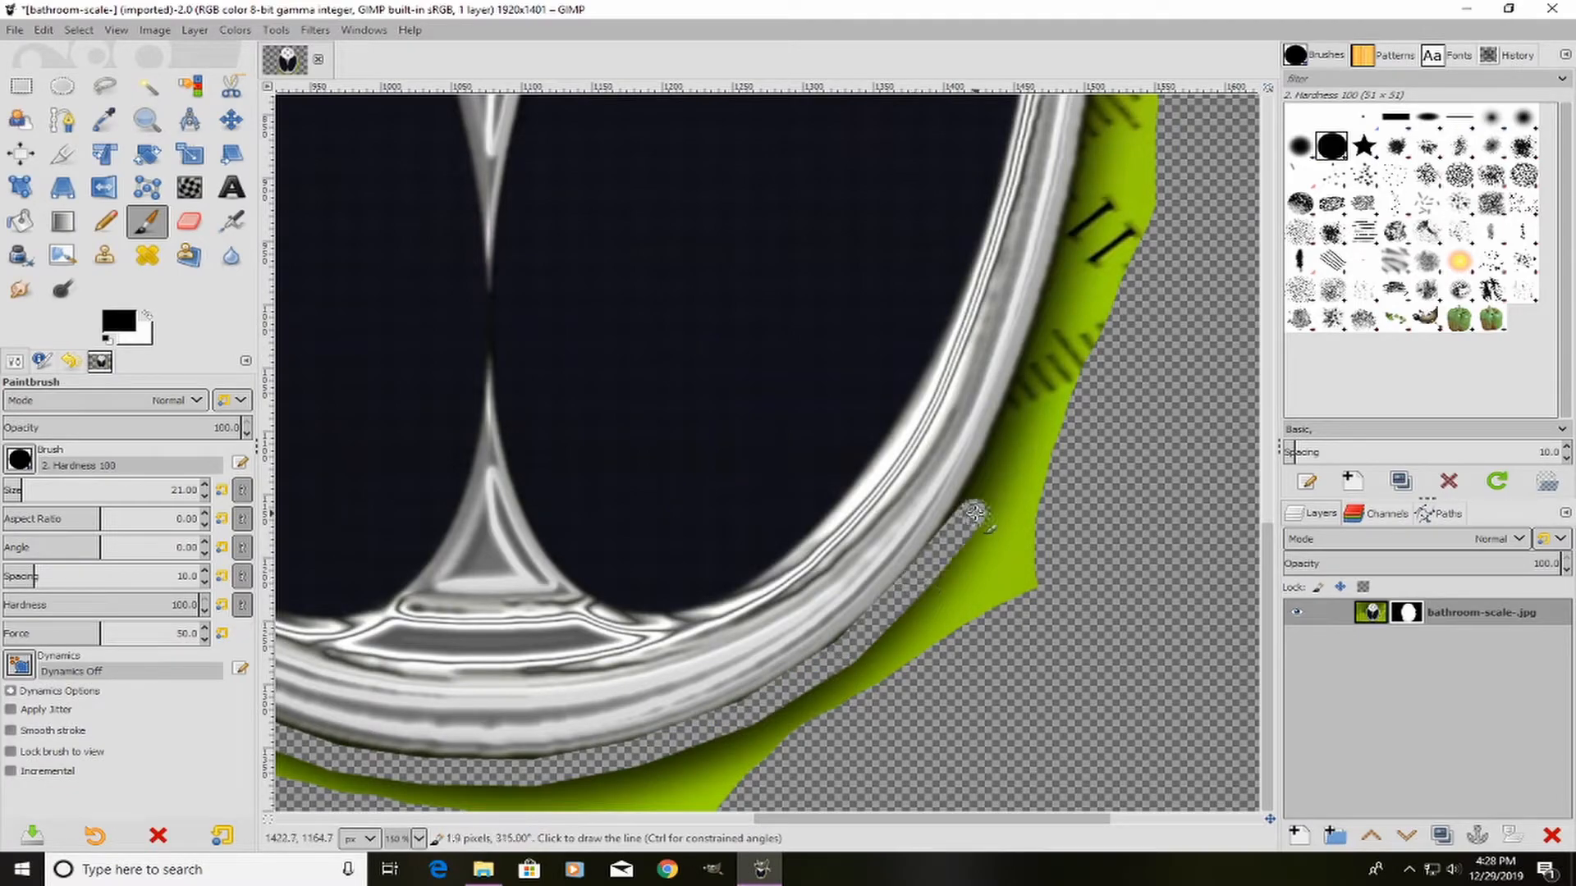
left_click(1026, 396, "shift")
left_click(1043, 345, "shift")
left_click(1085, 253, "shift")
Step: Mask out the green directly beside the scale's right rim with straight strokes running up toward the right shoulder
scroll(1104, 558, "up", 6)
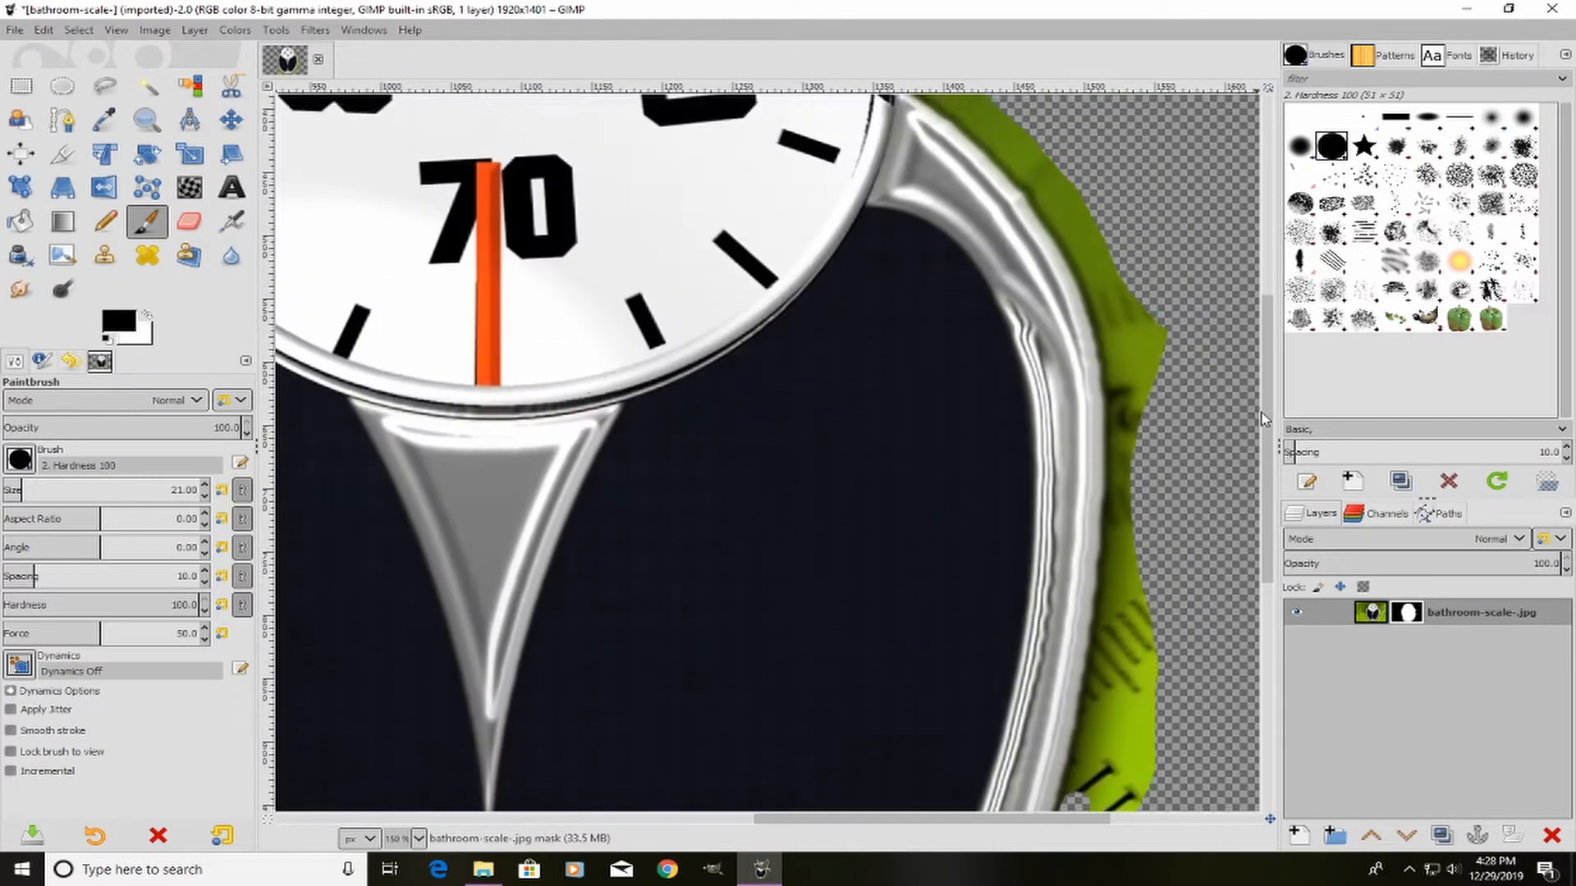
scroll(1104, 558, "down", 2)
left_click(1104, 558, "shift")
left_click(1111, 429, "shift")
left_click(1112, 292, "shift")
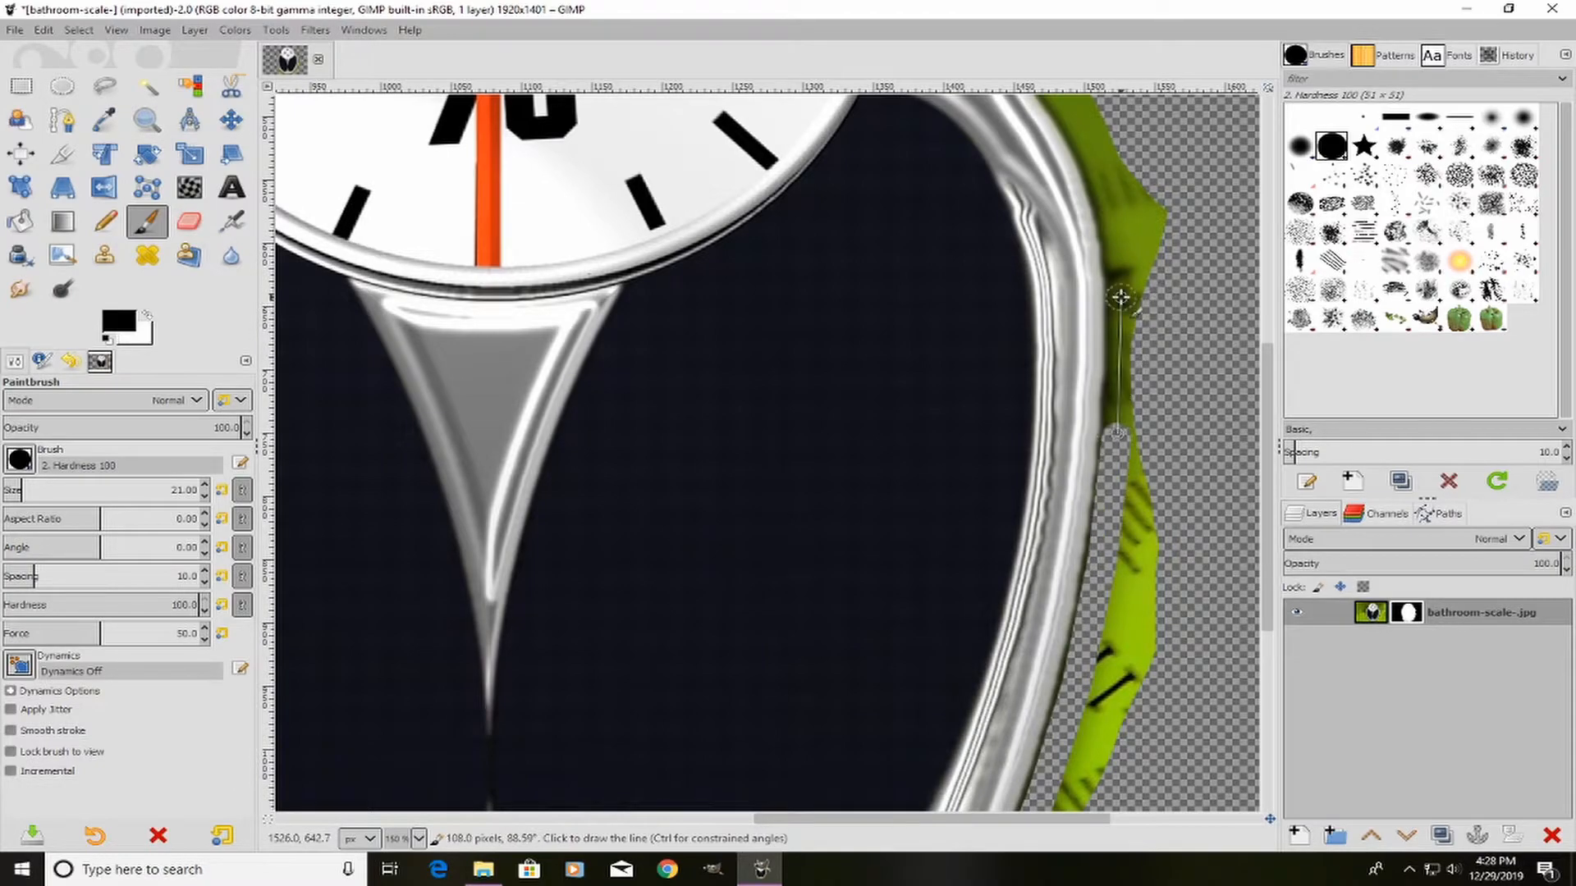
left_click(1108, 198, "shift")
Step: Mask out the green along the scale's upper-right shoulder up to where it meets the dial
left_click_drag(1271, 470, 1269, 291)
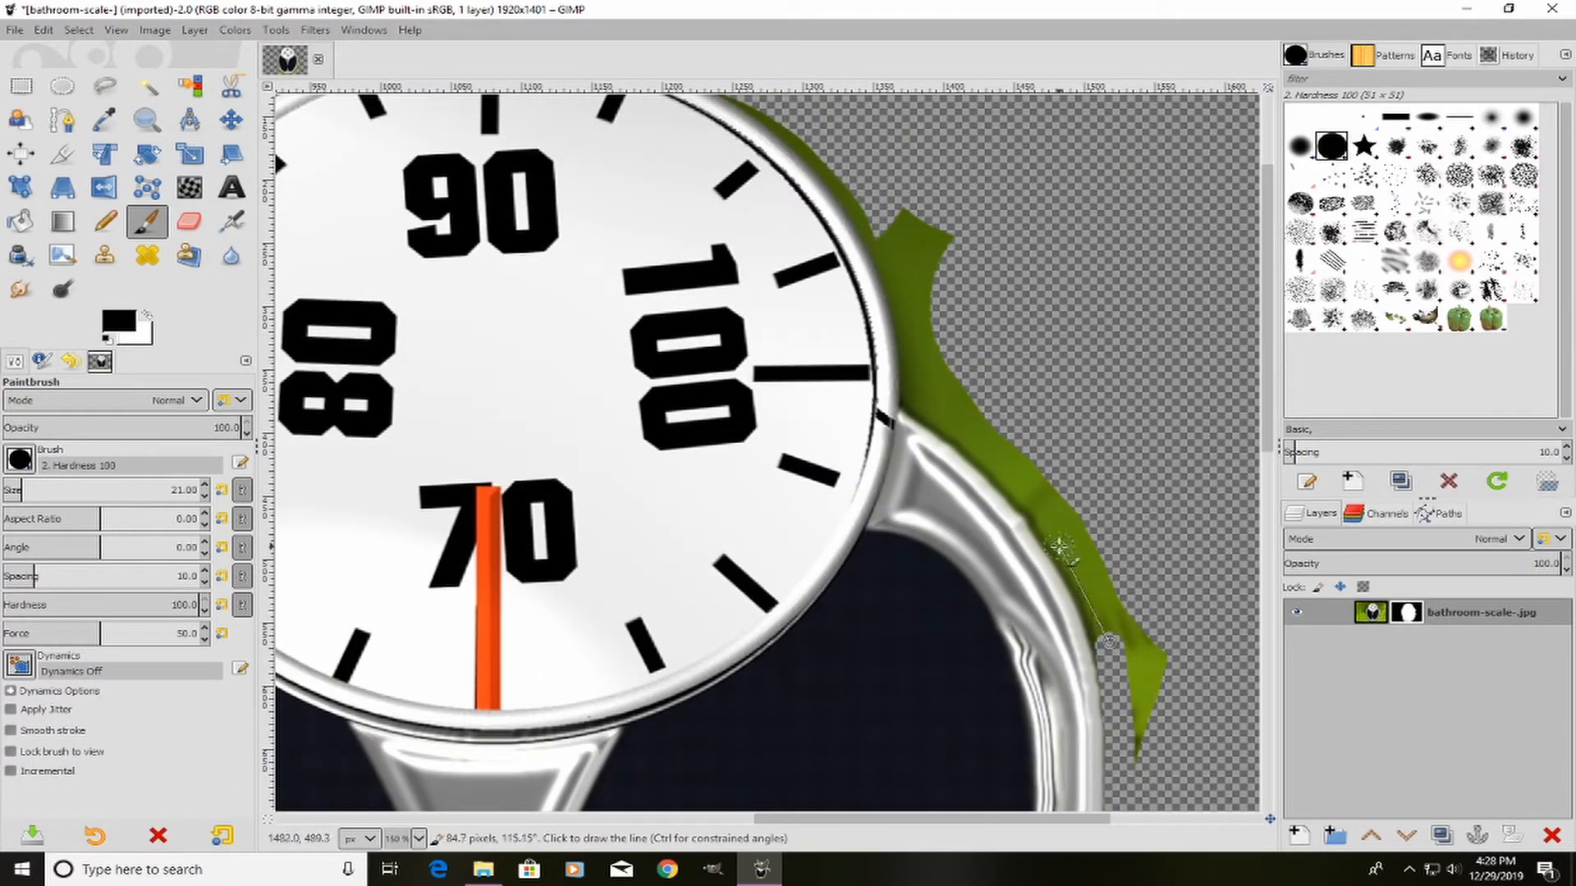
left_click(1055, 543, "shift")
left_click(999, 470, "shift")
left_click(945, 421, "shift")
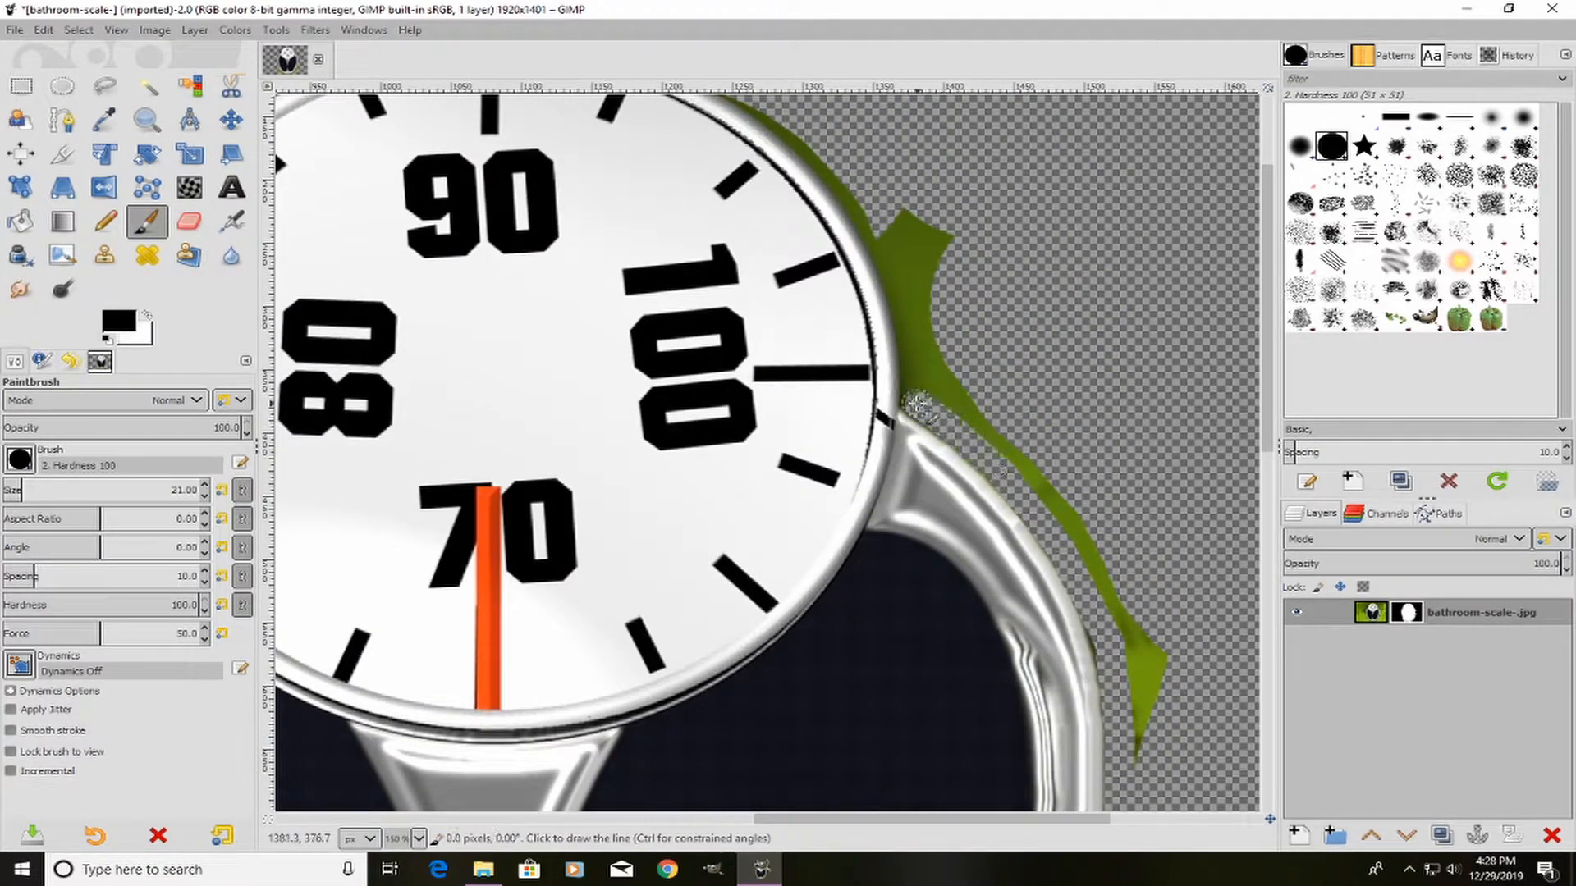
Step: Mask out the green hugging the dial's right and upper-right edge, up to the top of the dial
left_click(906, 311, "shift")
left_click(862, 187, "shift")
scroll(1062, 310, "up", 3)
left_click(742, 263, "shift")
left_click(701, 242, "shift")
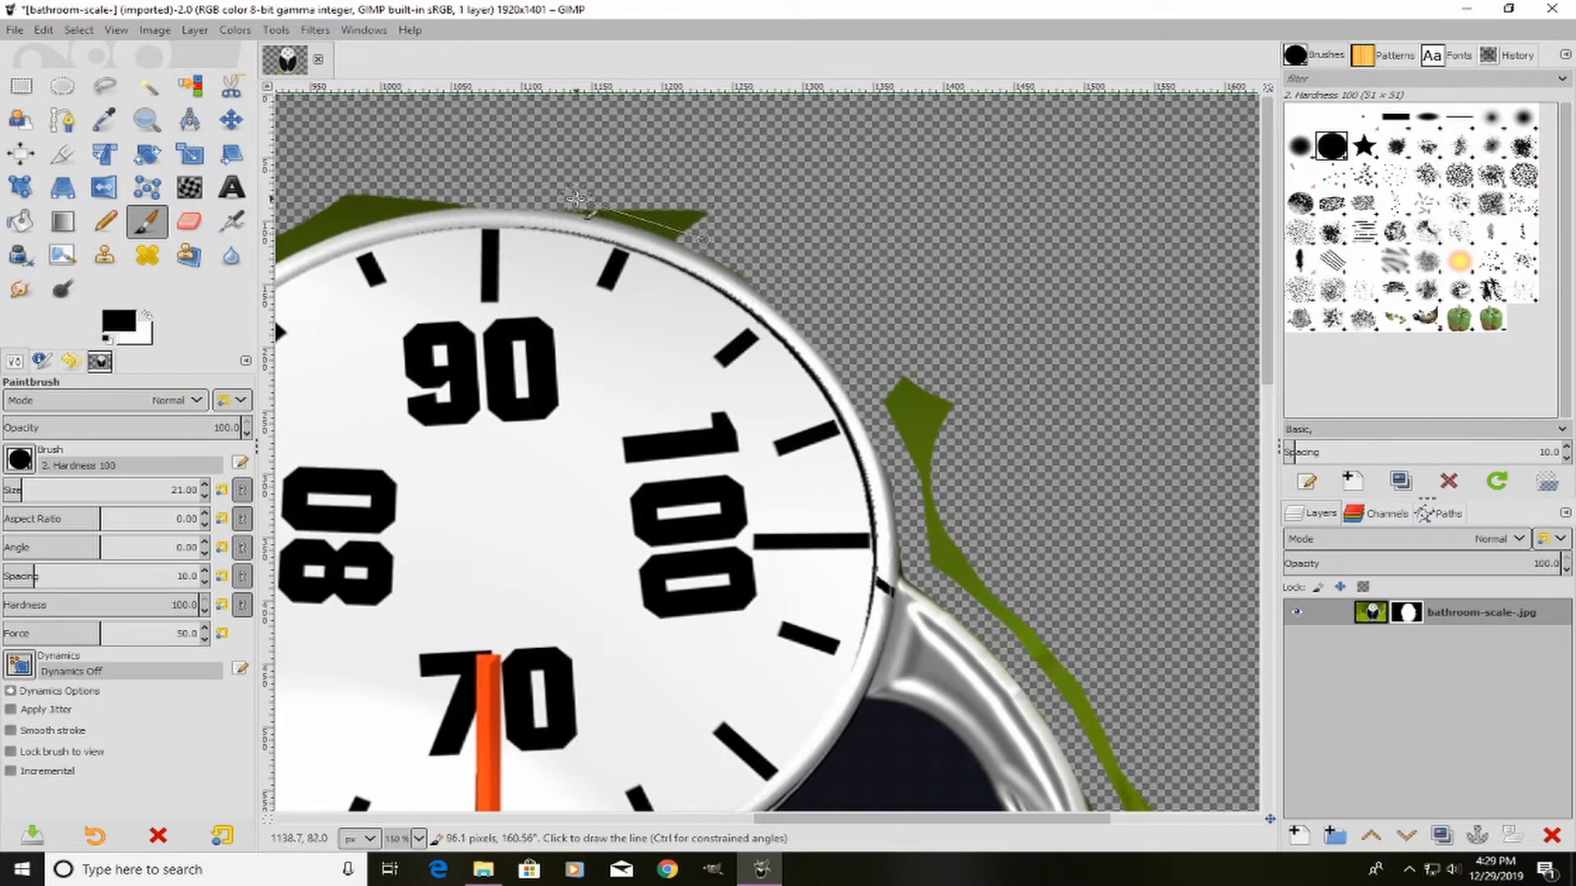
left_click(576, 199, "shift")
left_click(707, 205, "shift")
Step: Mask out the green along the dial's top and upper-left edge with connected straight black strokes
left_click_drag(765, 819, 574, 827)
left_click(921, 205, "shift")
left_click(867, 218, "shift")
left_click(804, 245, "shift")
left_click(752, 280, "shift")
left_click(673, 337, "shift")
Step: Mask out the green beside the dial's left edge down to where it joins the scale's left shoulder
left_click(644, 386, "shift")
left_click(627, 419, "shift")
left_click(616, 481, "shift")
left_click(672, 366, "shift")
left_click(609, 495)
left_click(600, 562, "shift")
left_click(539, 598, "shift")
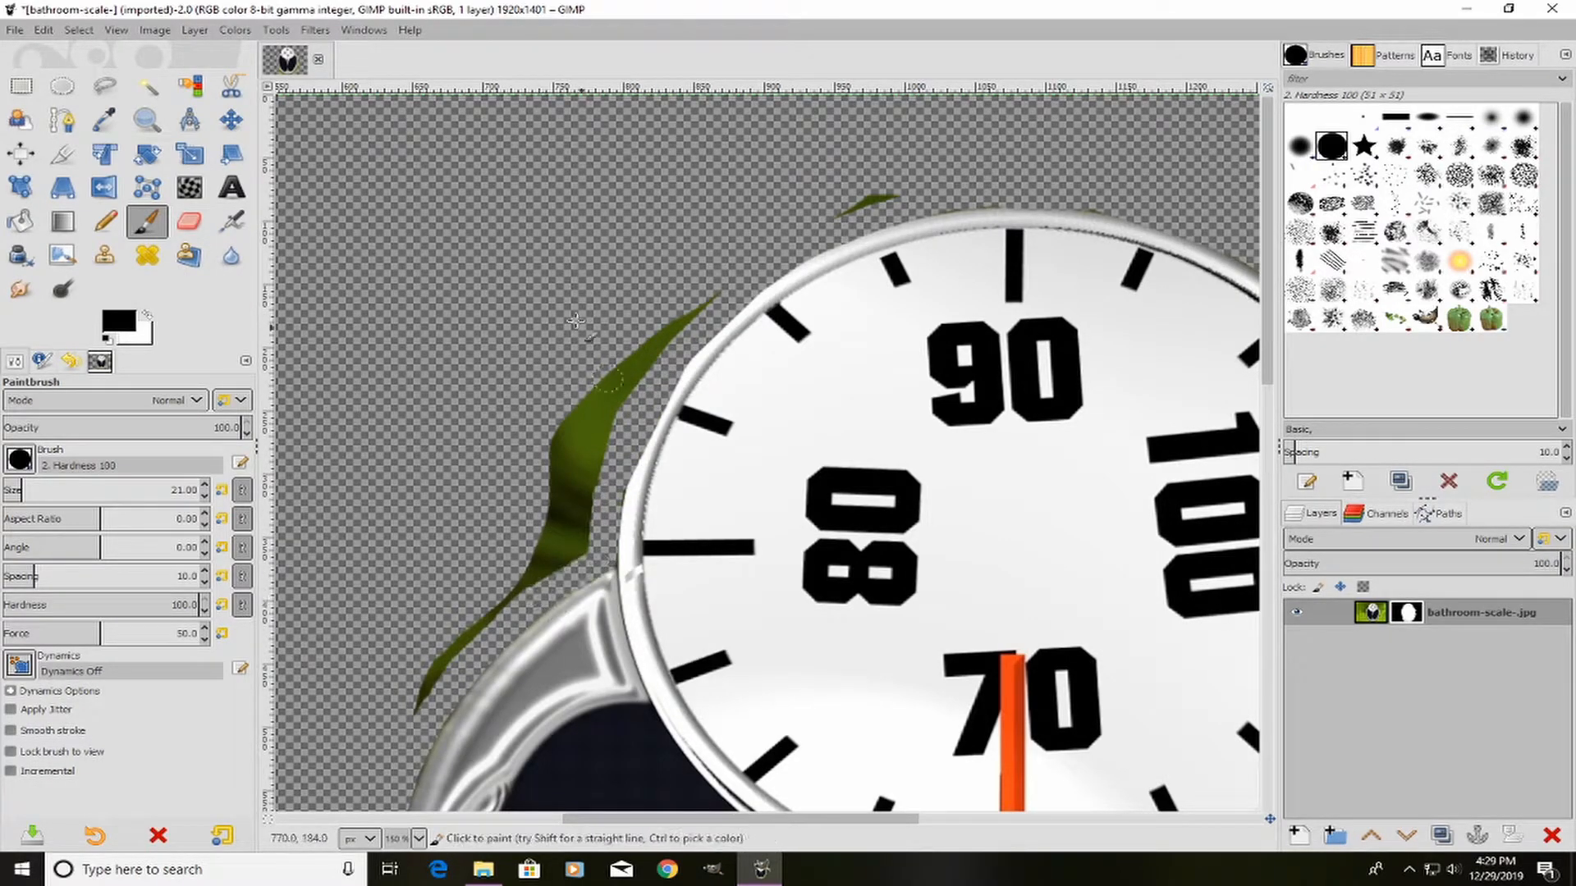
left_click(147, 316)
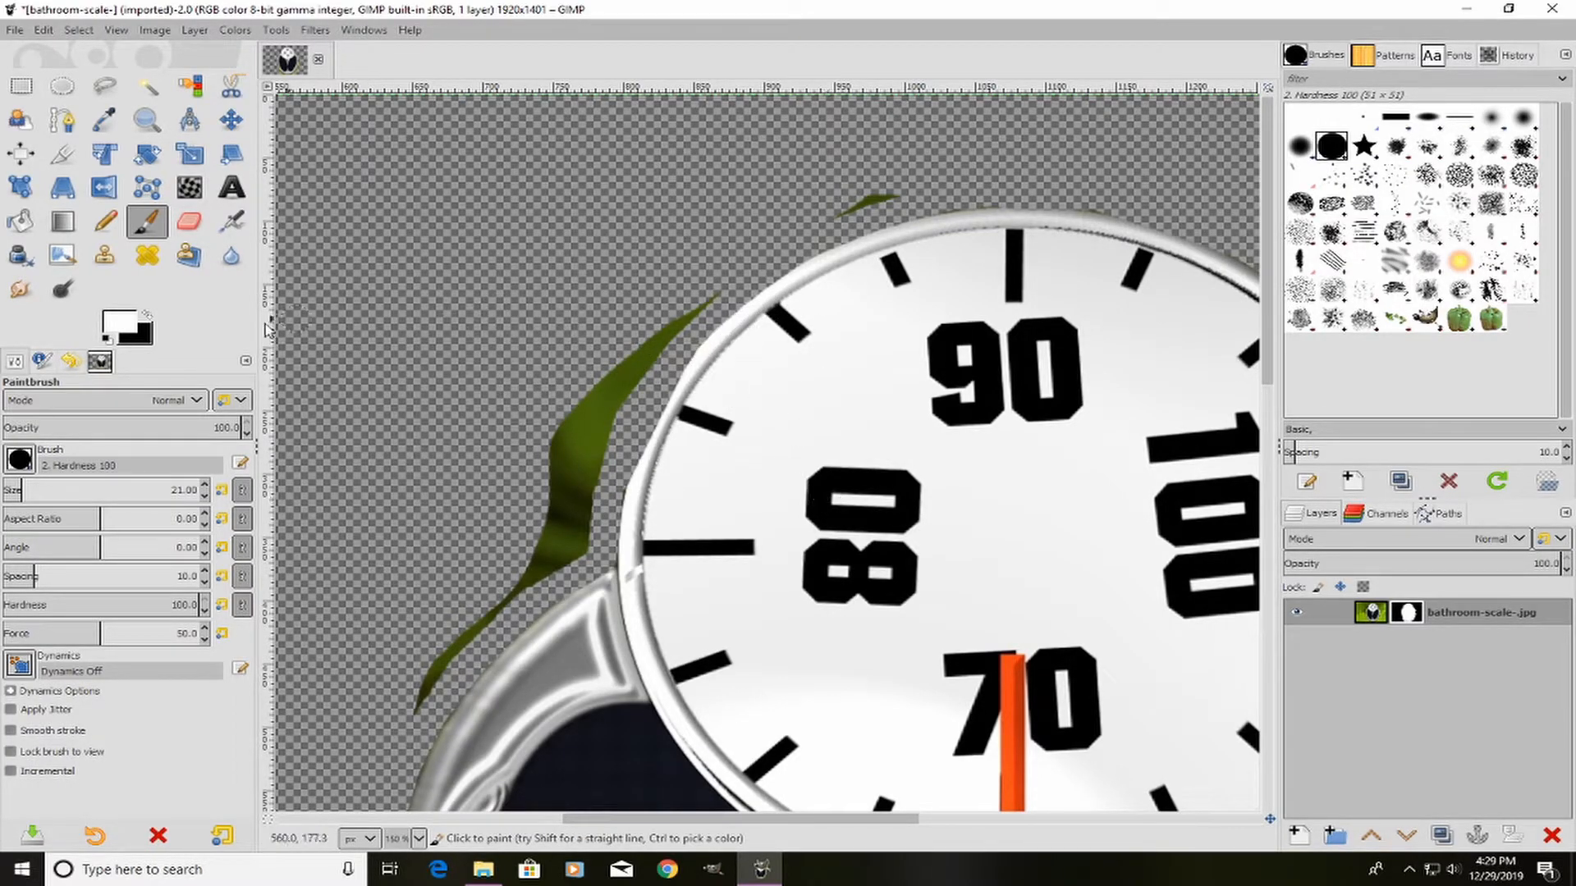
left_click(147, 316)
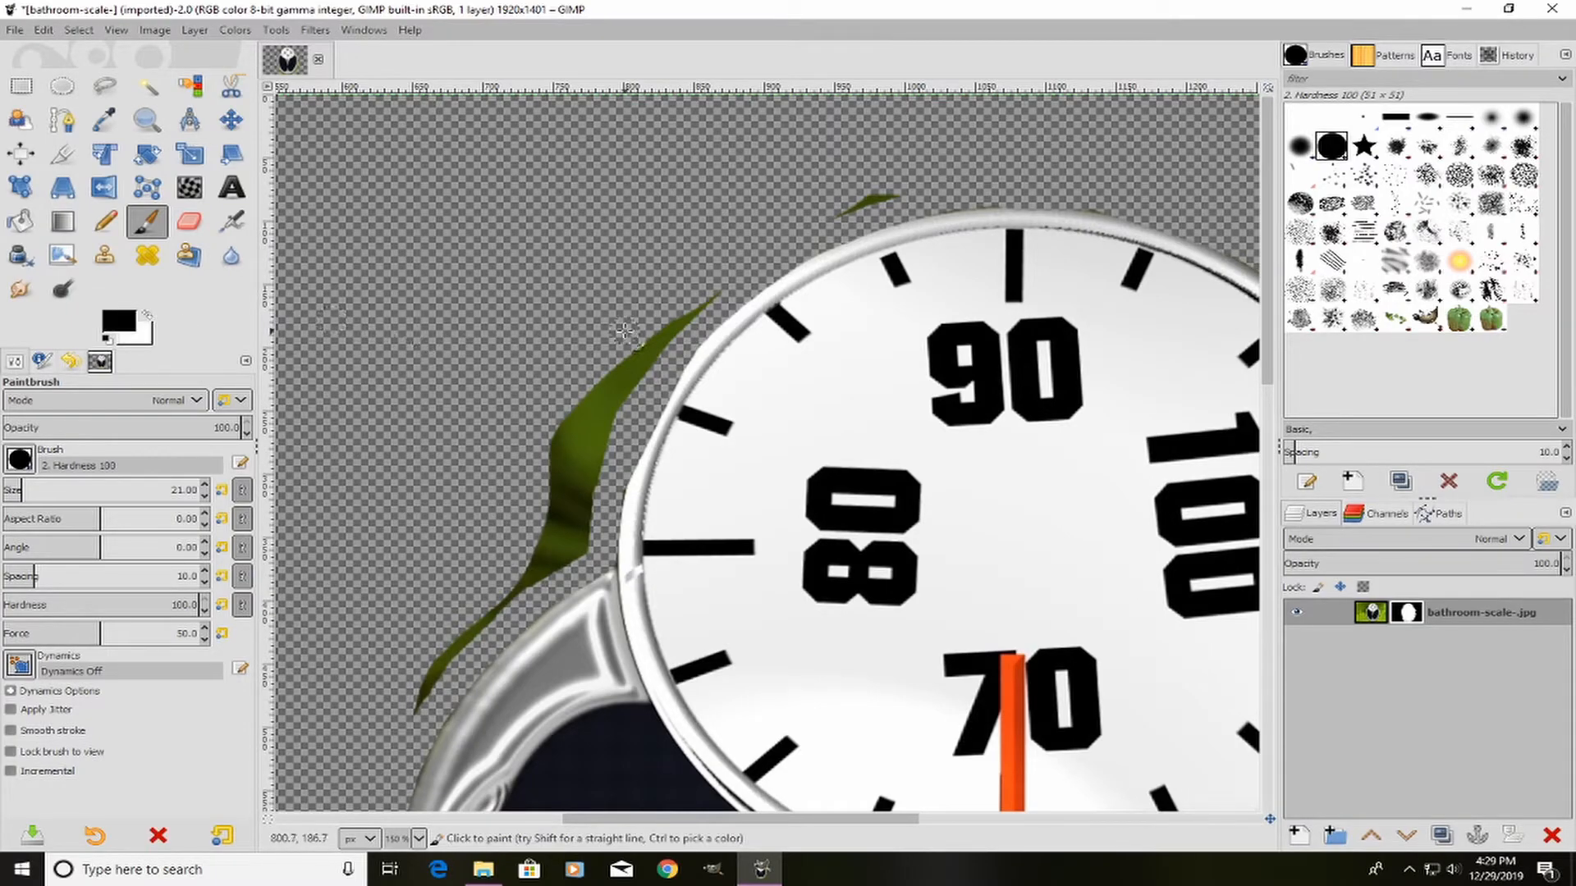
Step: Enlarge the Paintbrush to size 58 and mask out the leftover green outside the scale's upper-left shoulder and left side
key("ctrl")
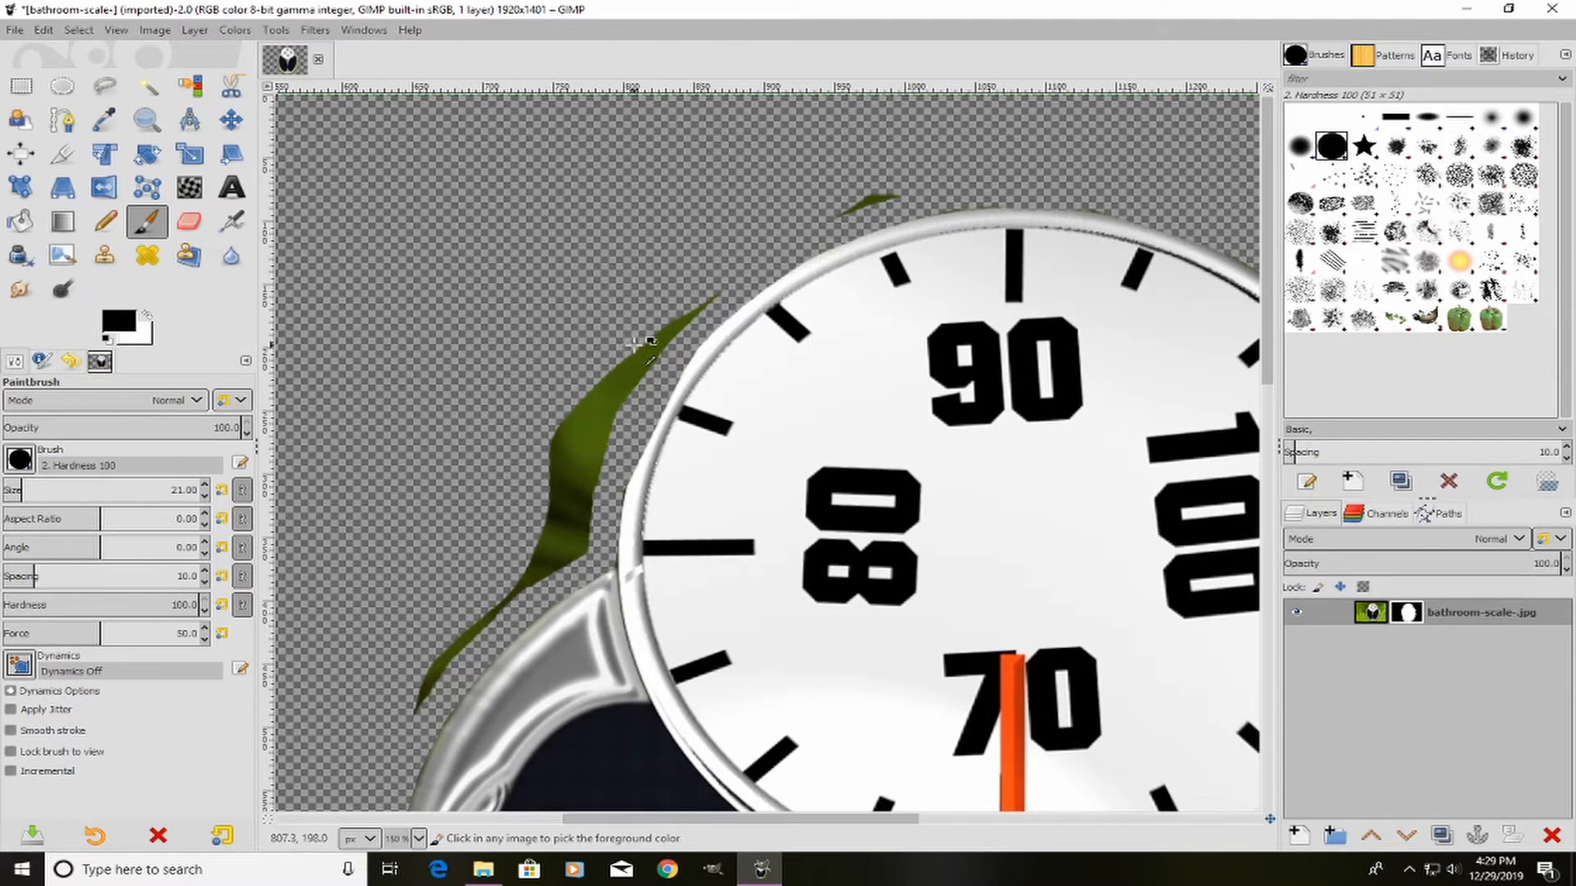
scroll(649, 343, "down", 2)
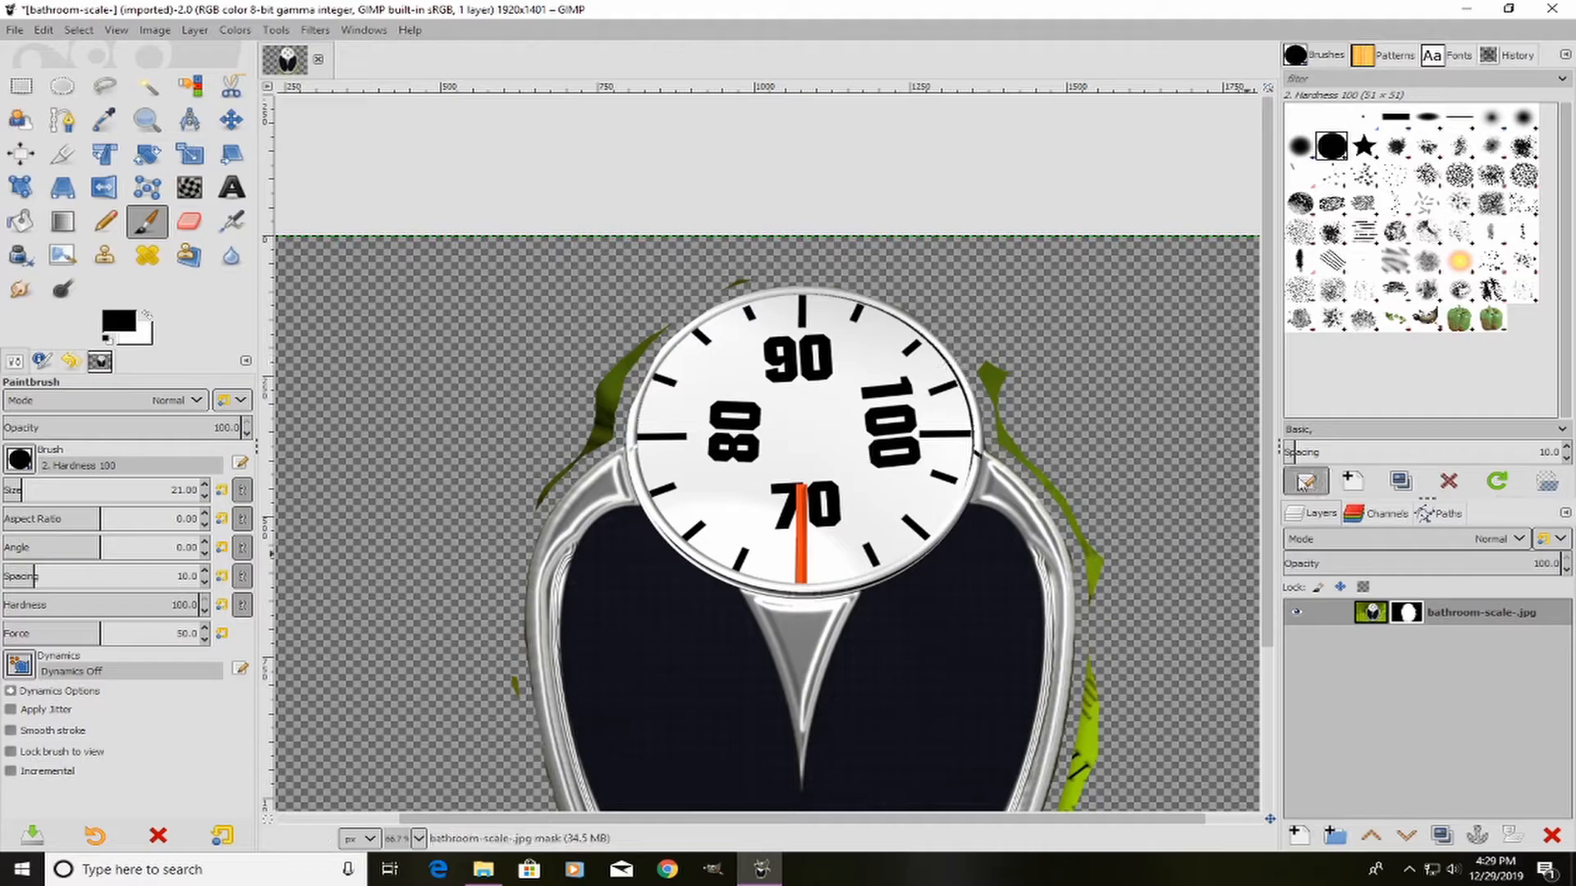
scroll(1265, 600, "down", 3)
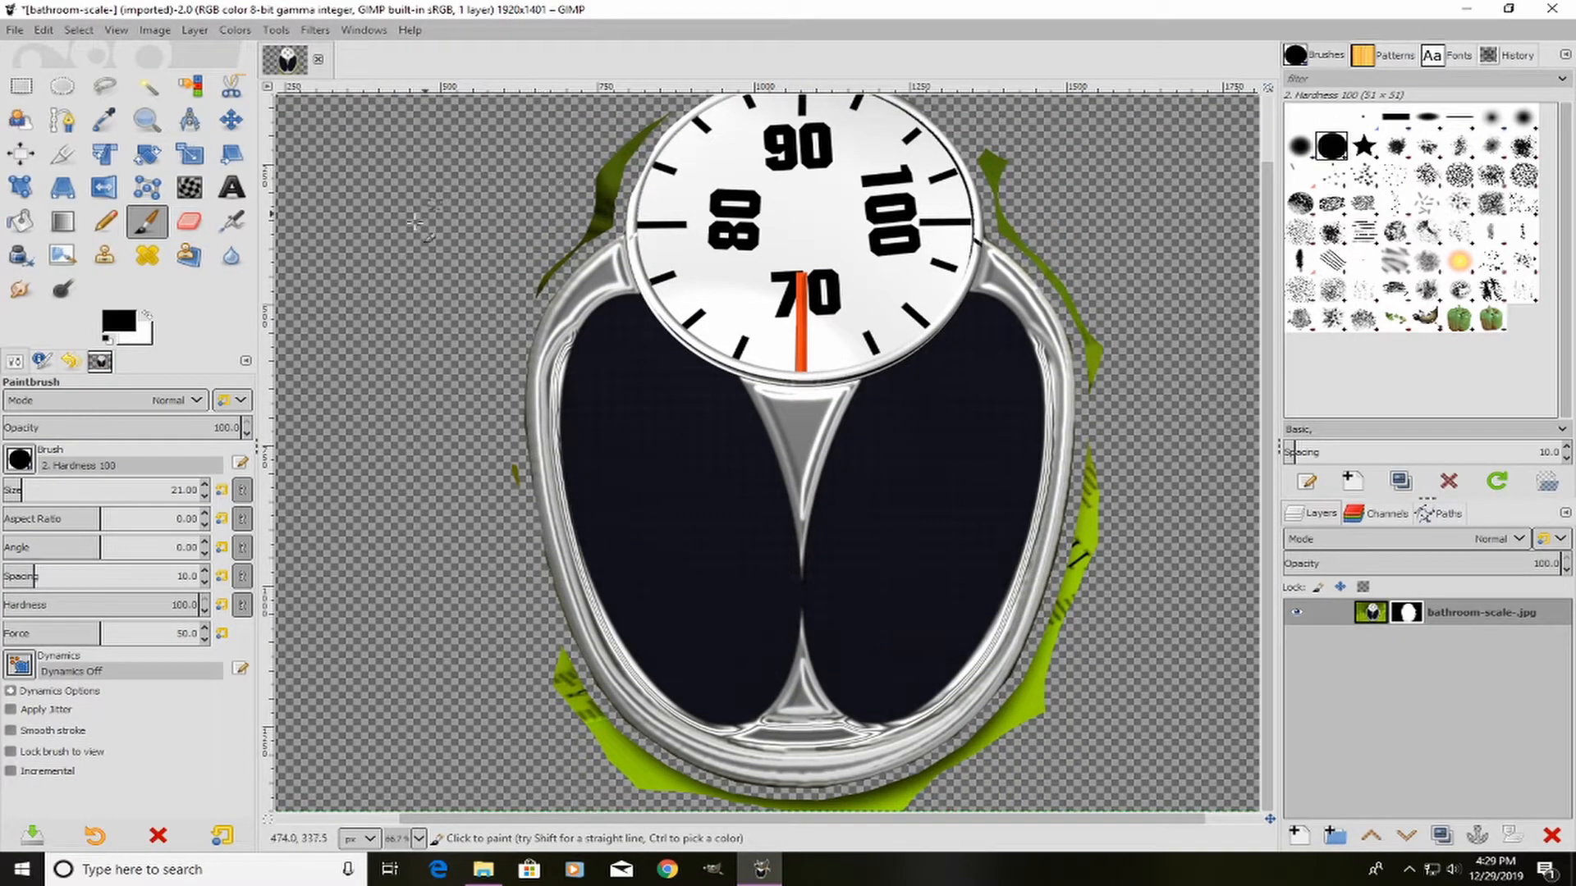
key("bracketright")
key("bracketright")
key("bracketright")
key("bracketright")
key("bracketright")
key("bracketright")
key("bracketright")
key("bracketright")
key("bracketright")
key("bracketright")
key("bracketright")
key("bracketright")
key("bracketright")
key("bracketright")
key("bracketright")
key("bracketright")
key("bracketright")
key("bracketright")
key("bracketright")
key("bracketright")
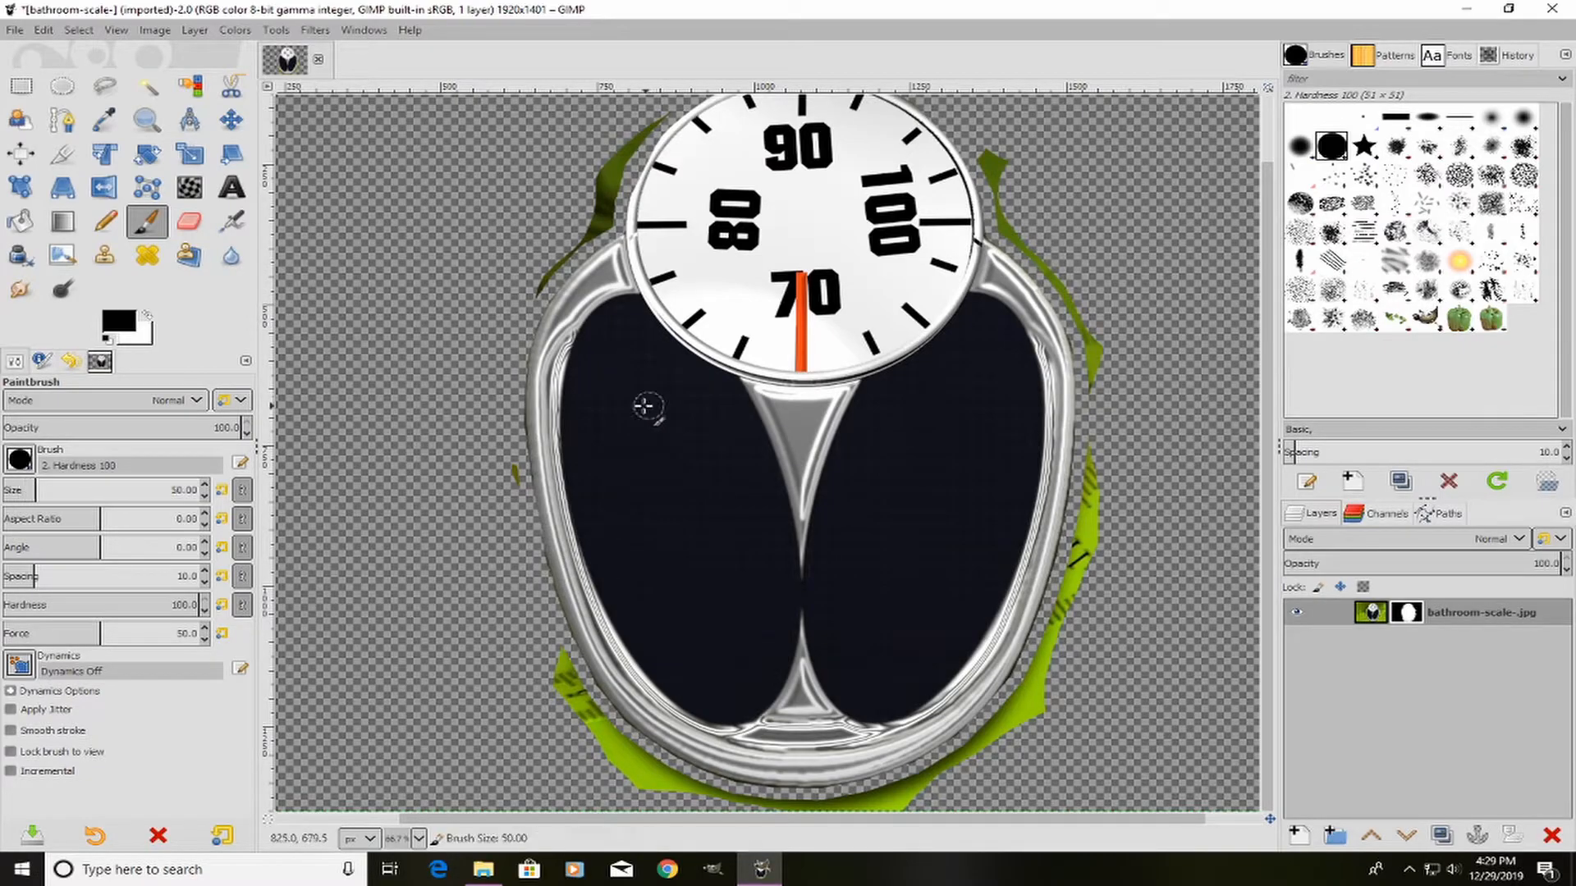
left_click_drag(593, 213, 521, 299)
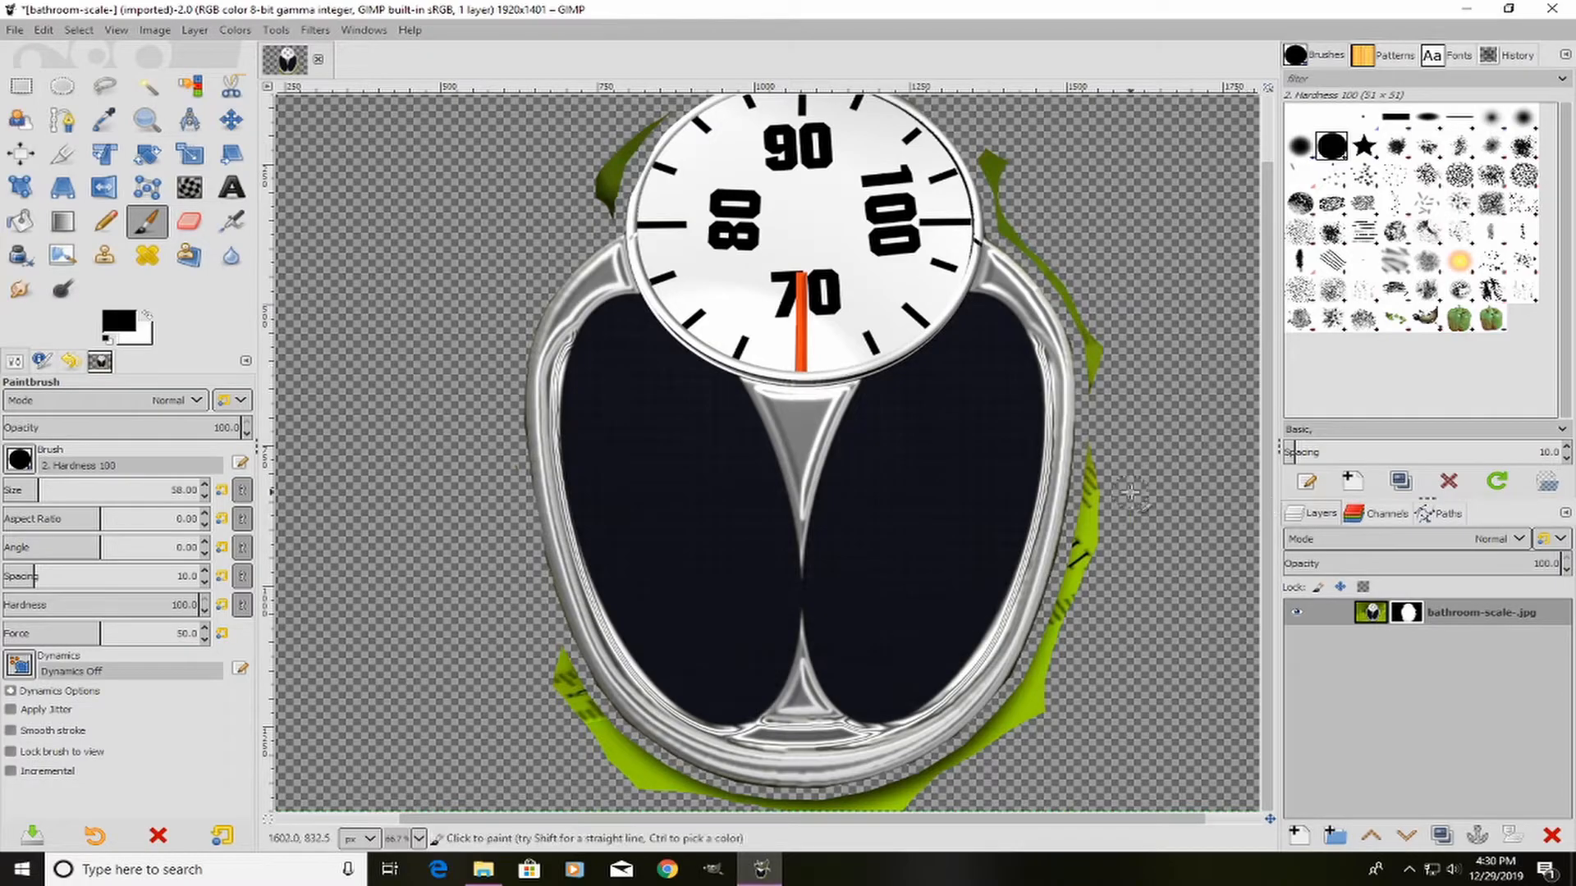
Step: Mask out the leftover green patch outside the scale's lower-left curve with connected straight black strokes
key("ctrl")
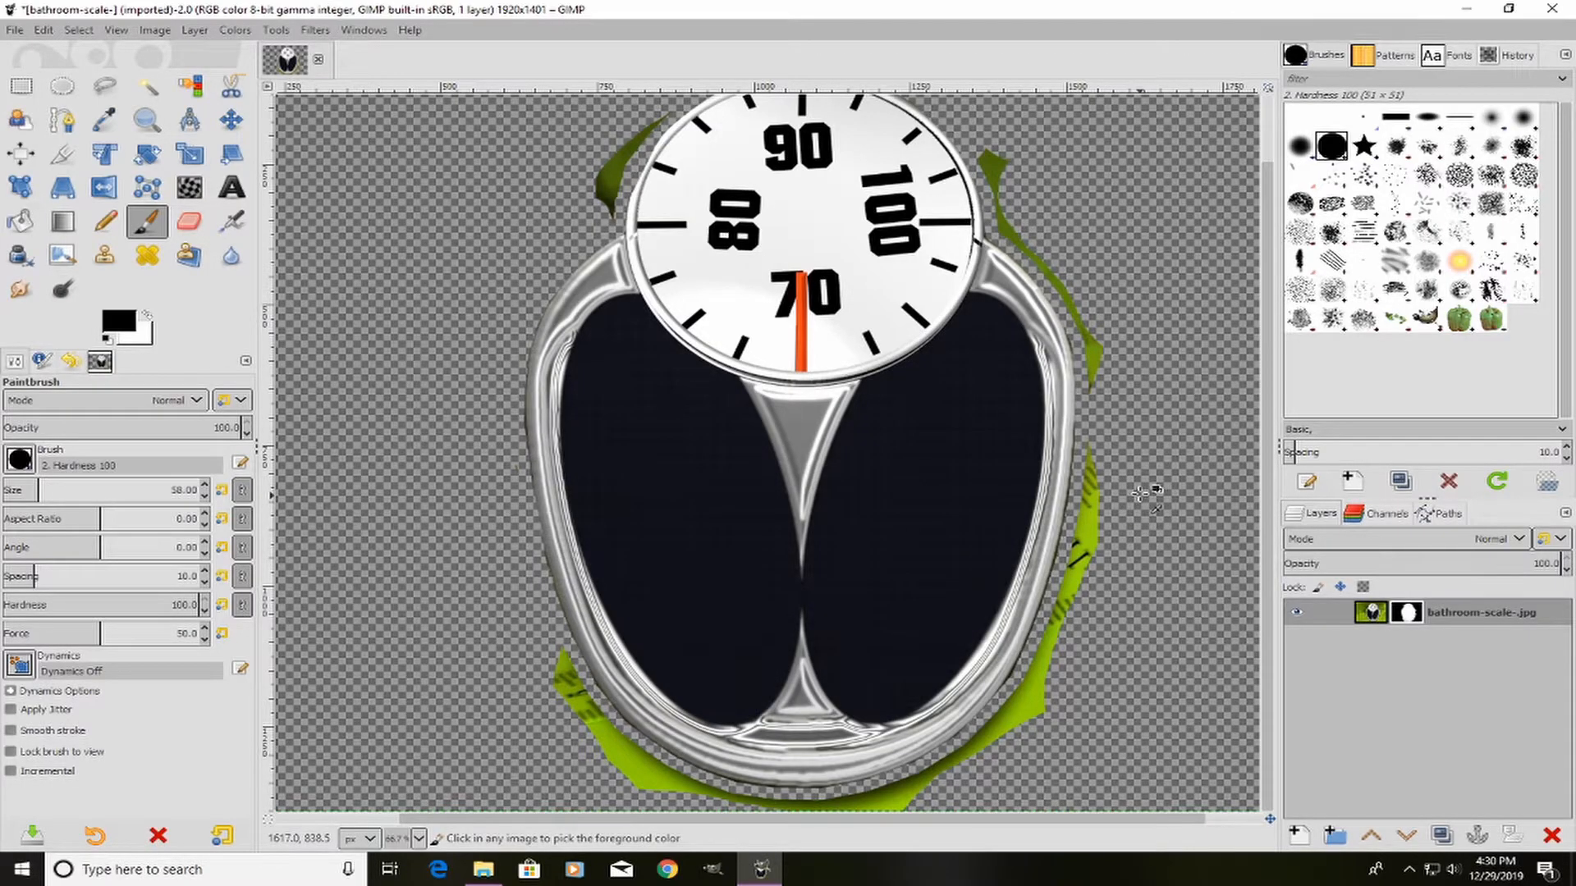
scroll(1141, 493, "up", 3)
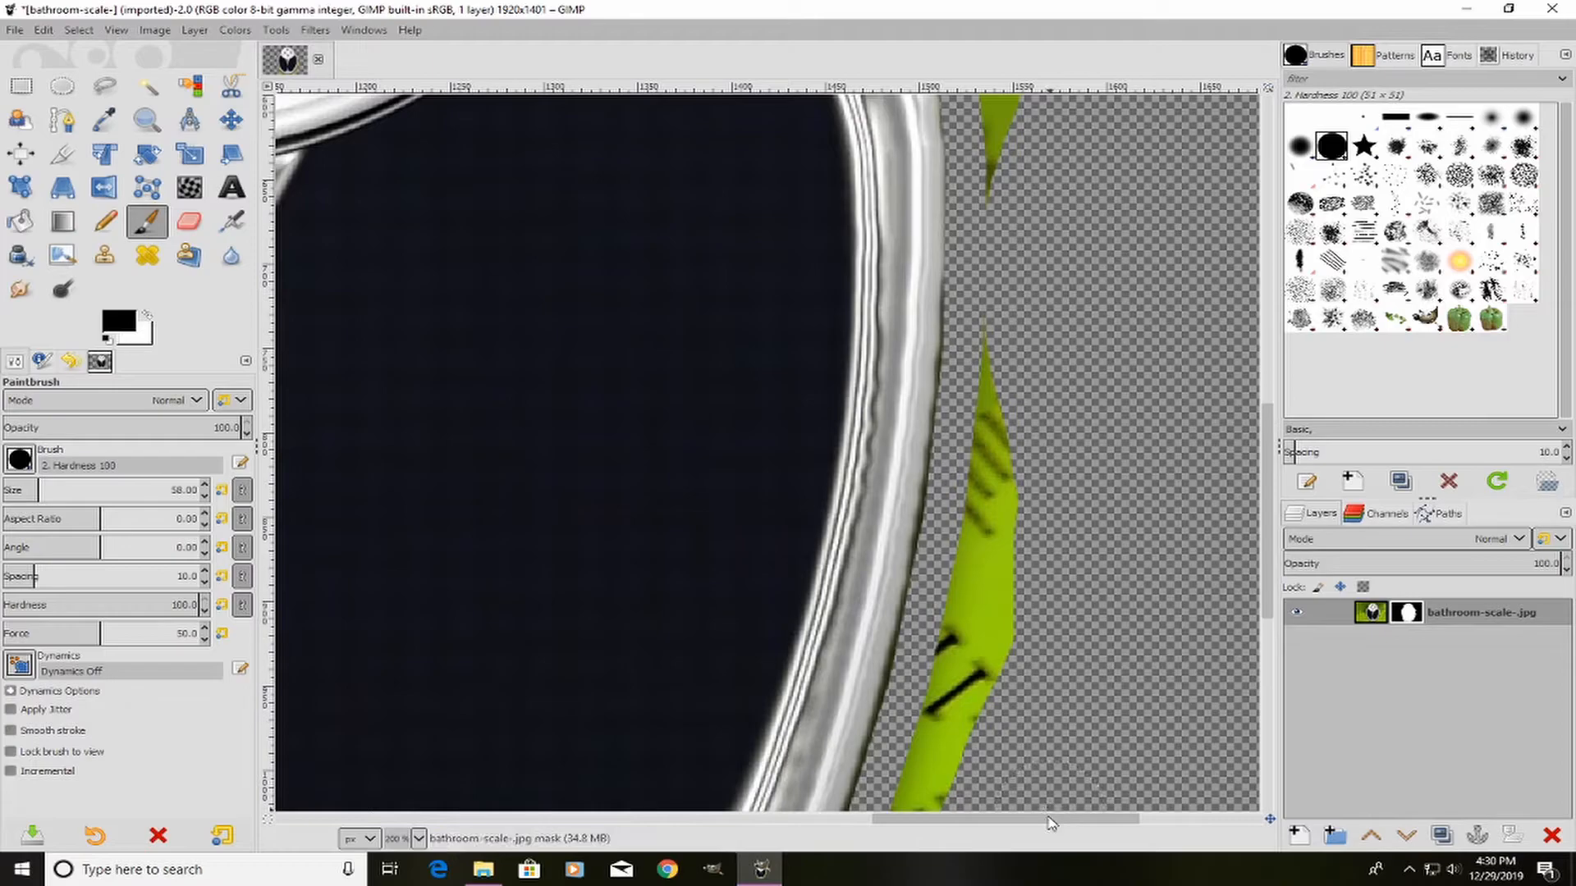
left_click_drag(1056, 818, 709, 819)
scroll(885, 639, "down", 9)
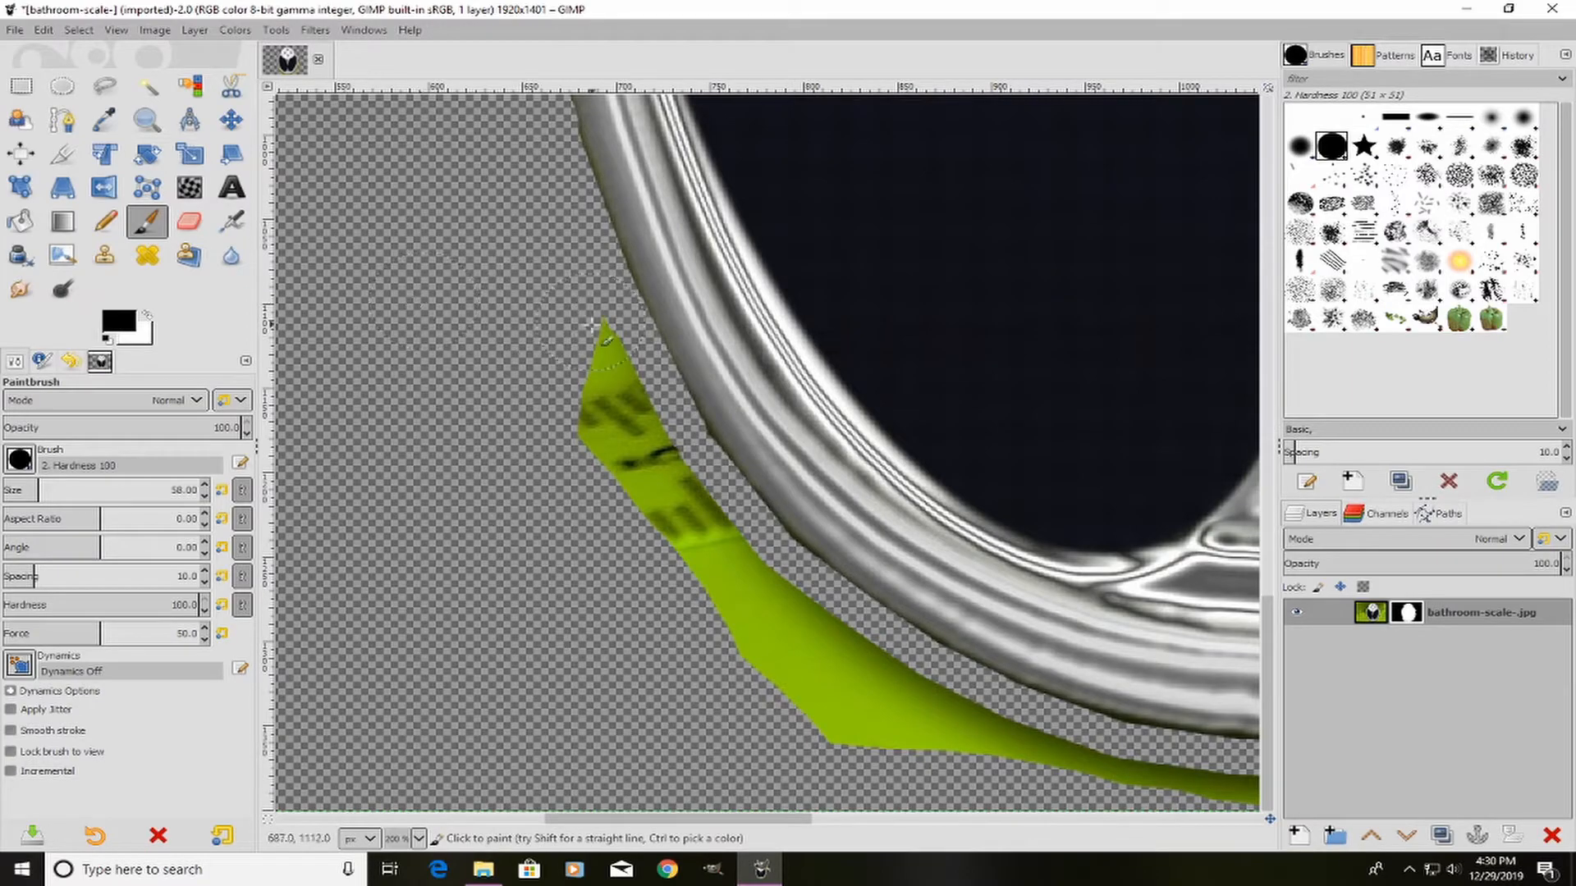
left_click(579, 341)
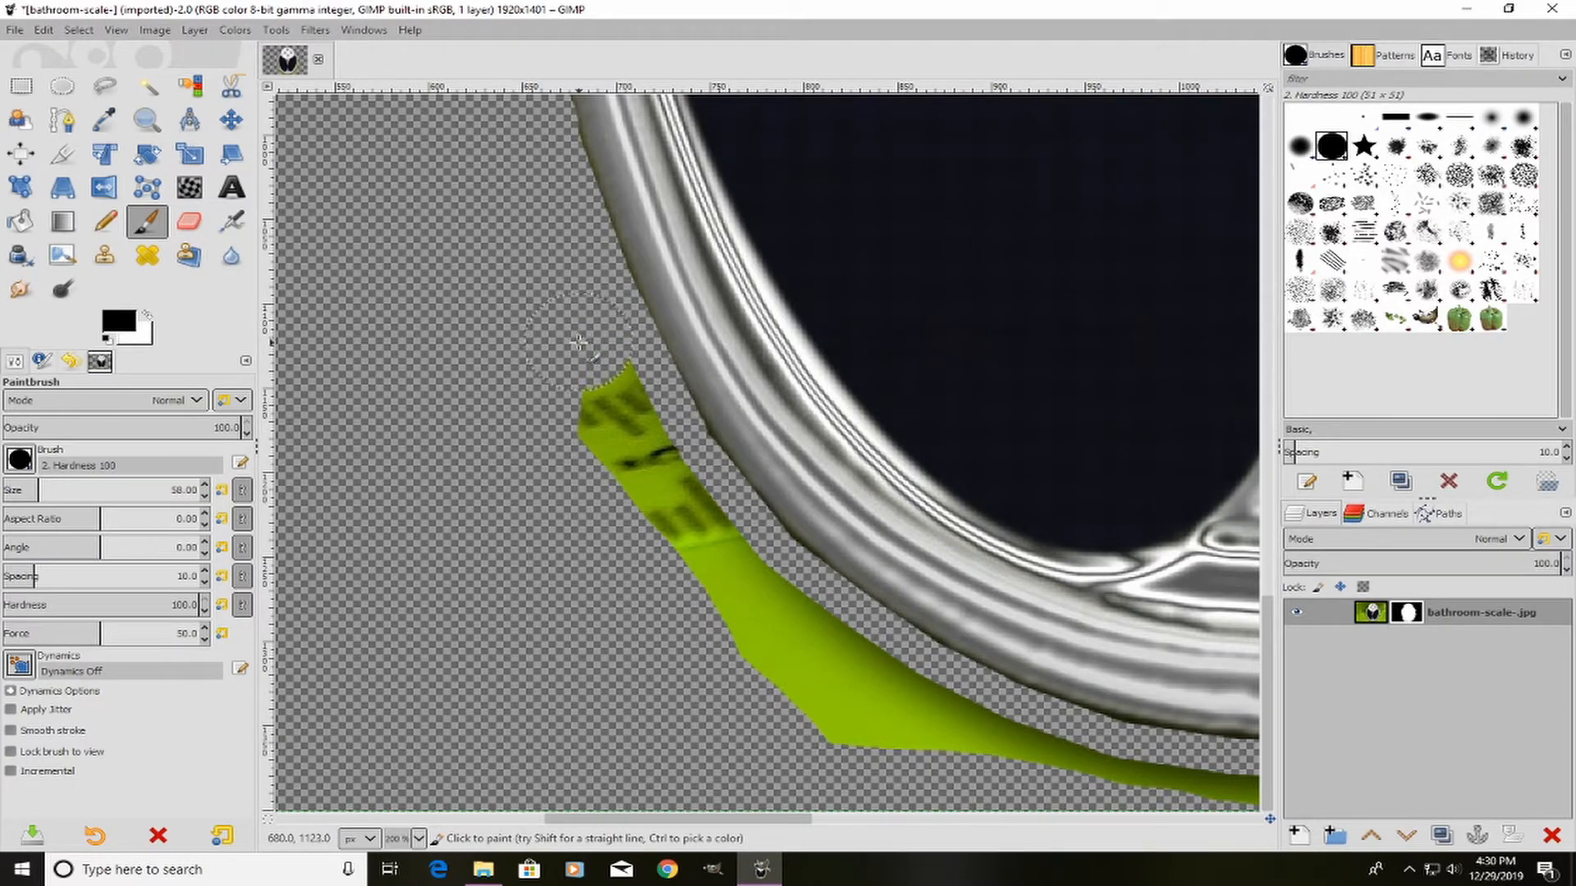
left_click(833, 703, "shift")
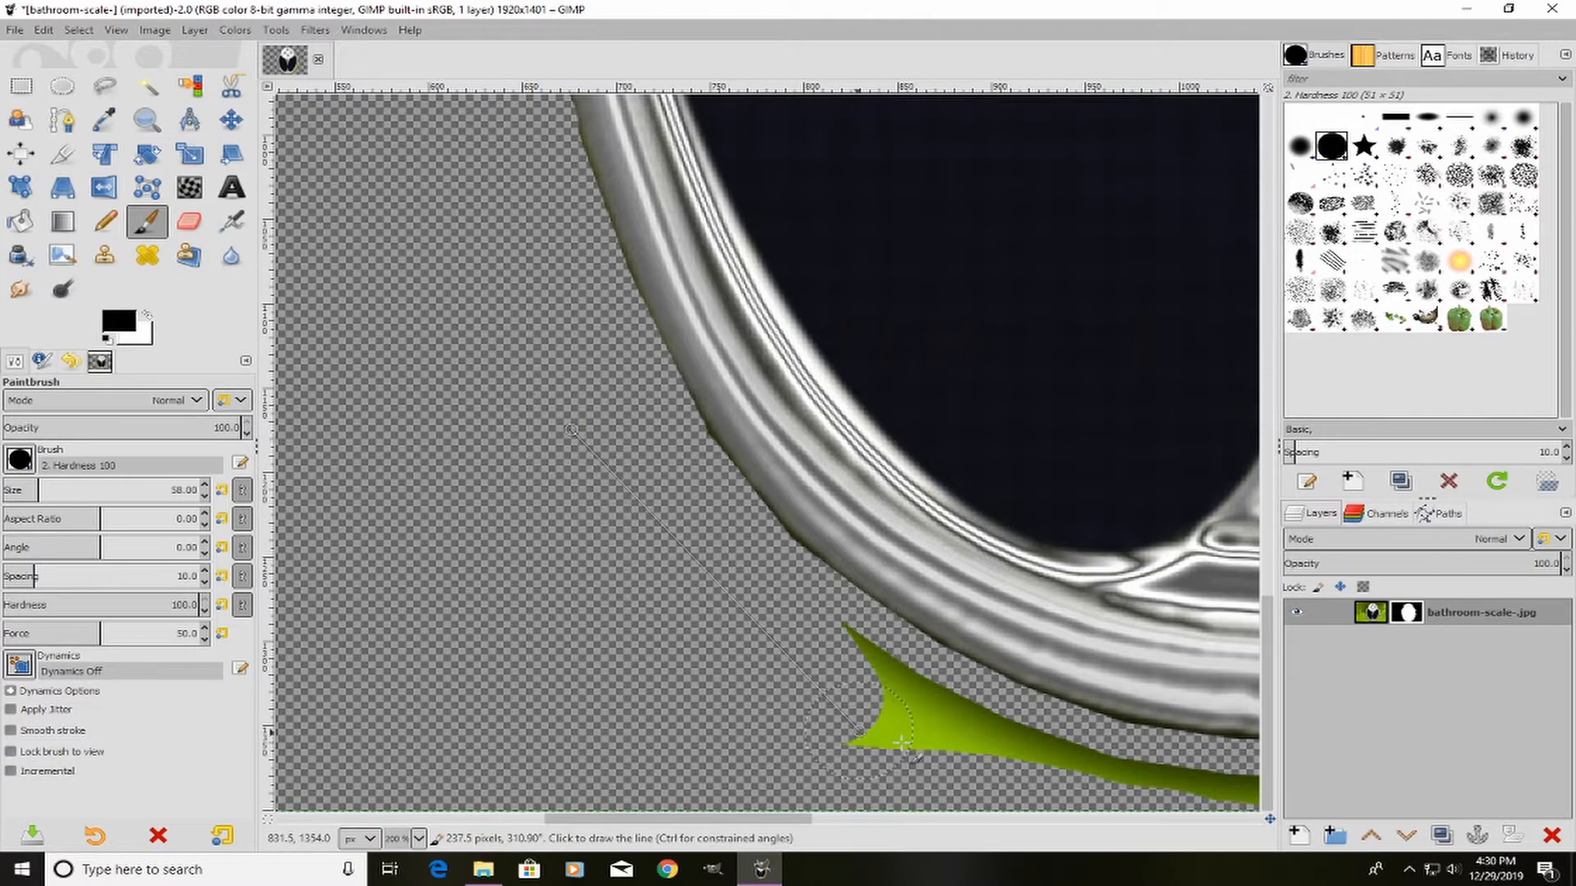
left_click(962, 752, "shift")
left_click(841, 760, "shift")
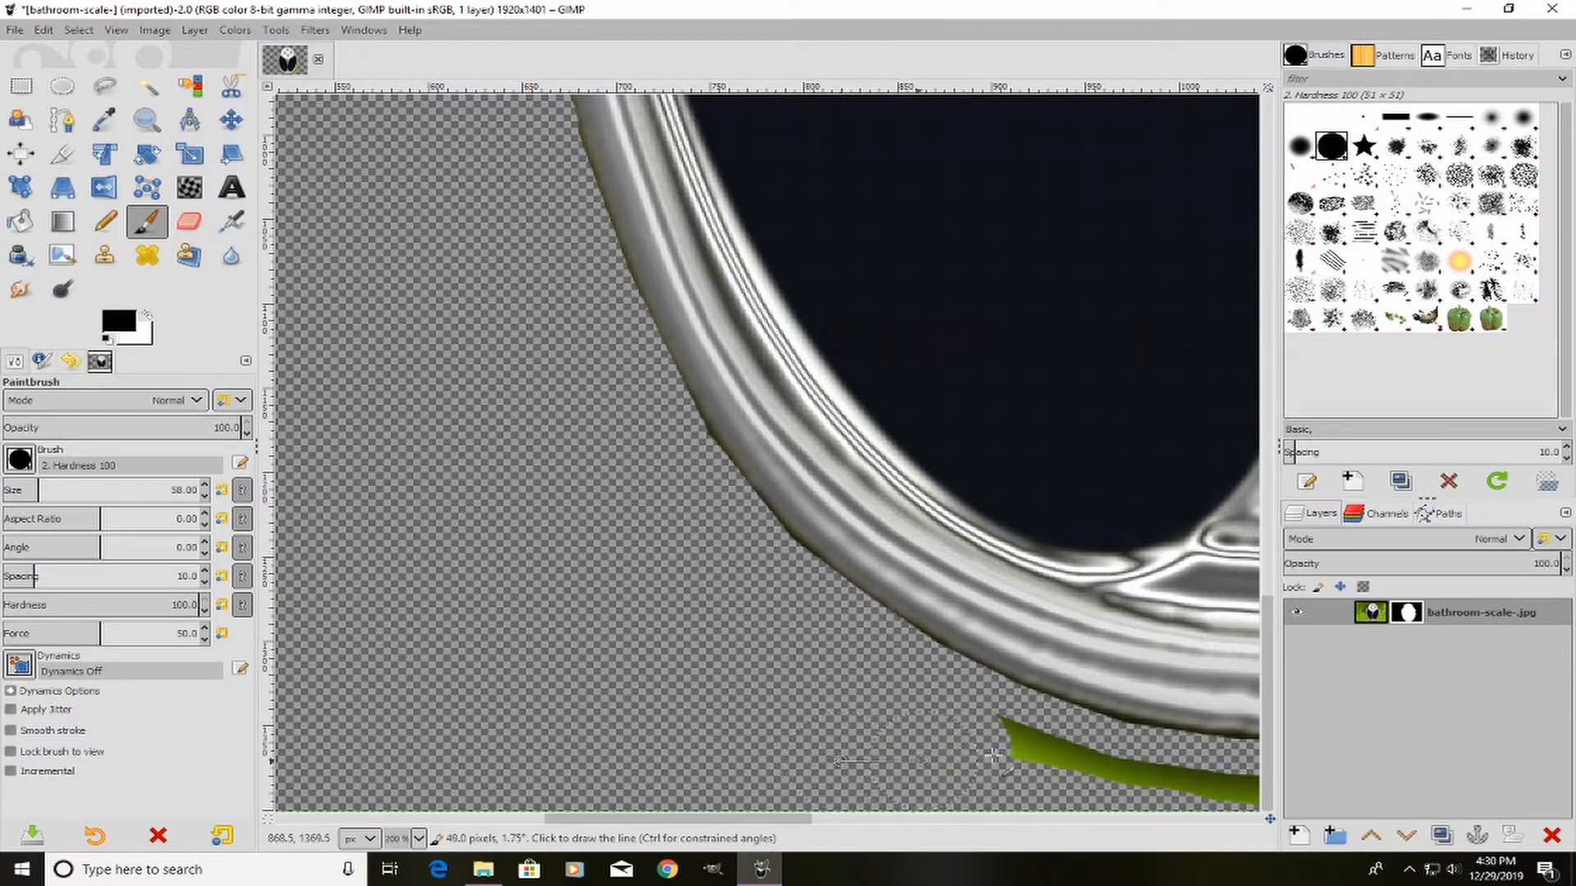
Step: Mask out the leftover green beneath the scale's bottom edge and around its lower-right curve
left_click_drag(795, 820, 934, 821)
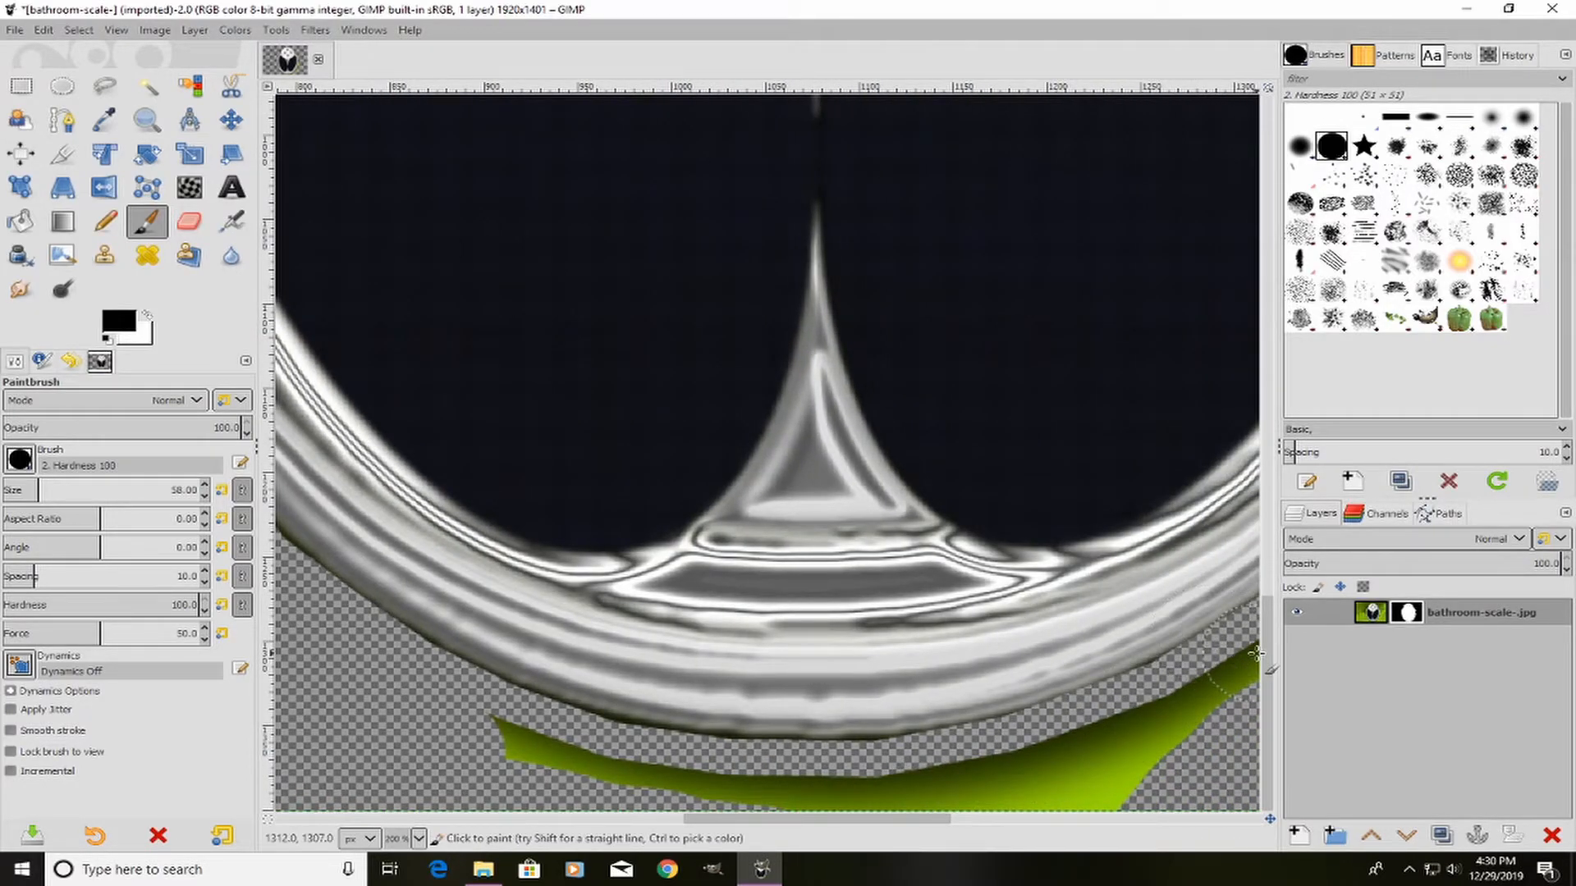
mouse_move(474, 738)
left_mouse_down()
mouse_move(532, 771)
mouse_move(638, 787)
mouse_move(901, 803)
mouse_move(1124, 766)
mouse_move(1158, 739)
mouse_move(1095, 767)
mouse_move(1221, 693)
left_mouse_up()
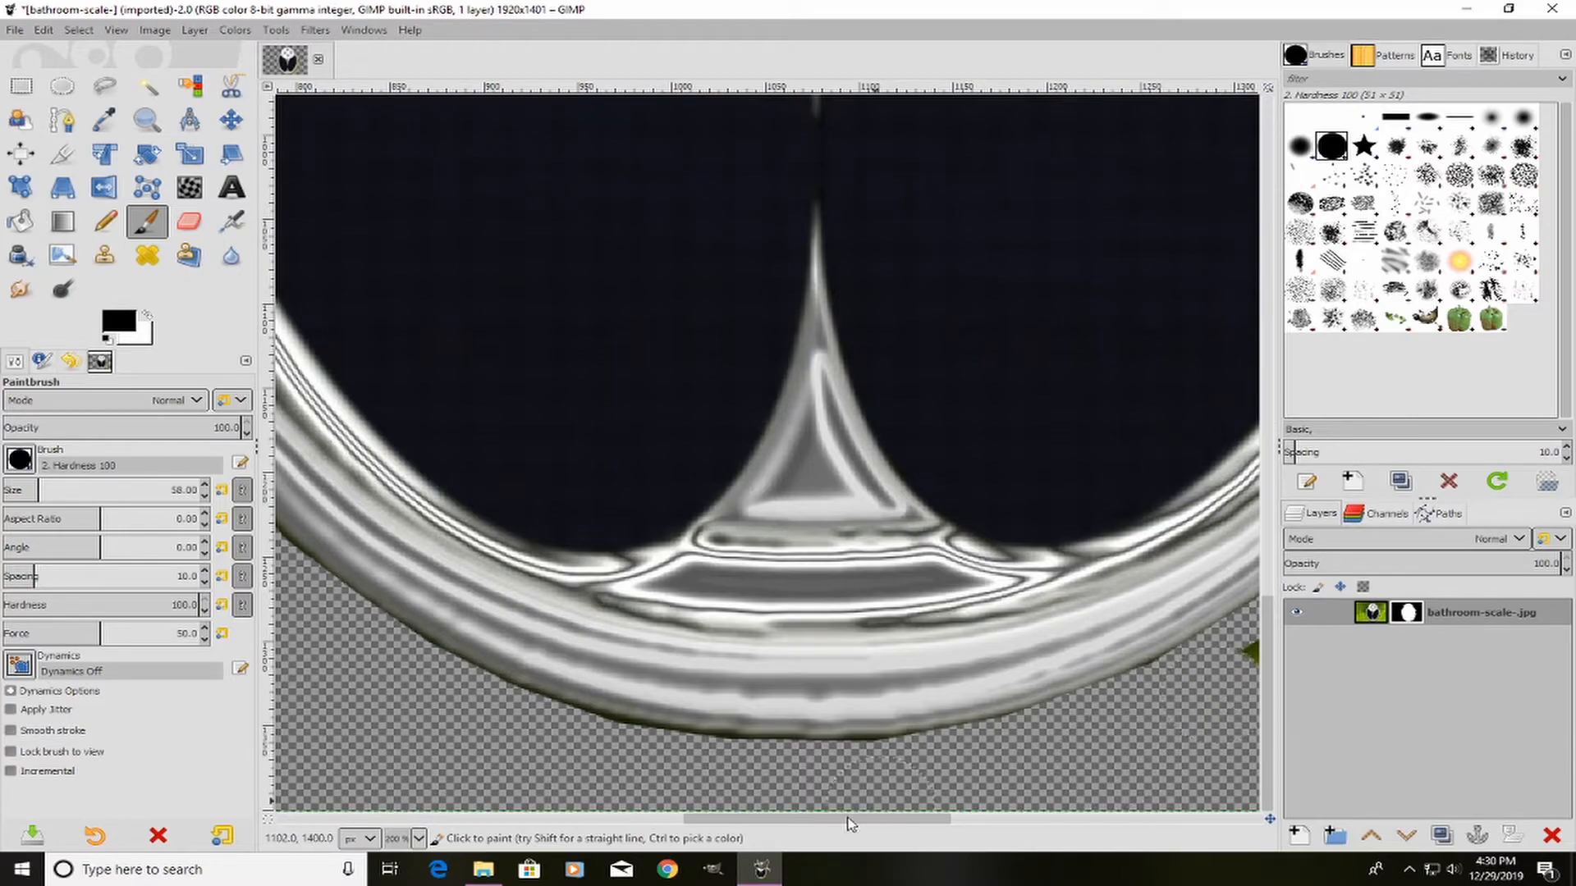
left_click_drag(849, 823, 1038, 823)
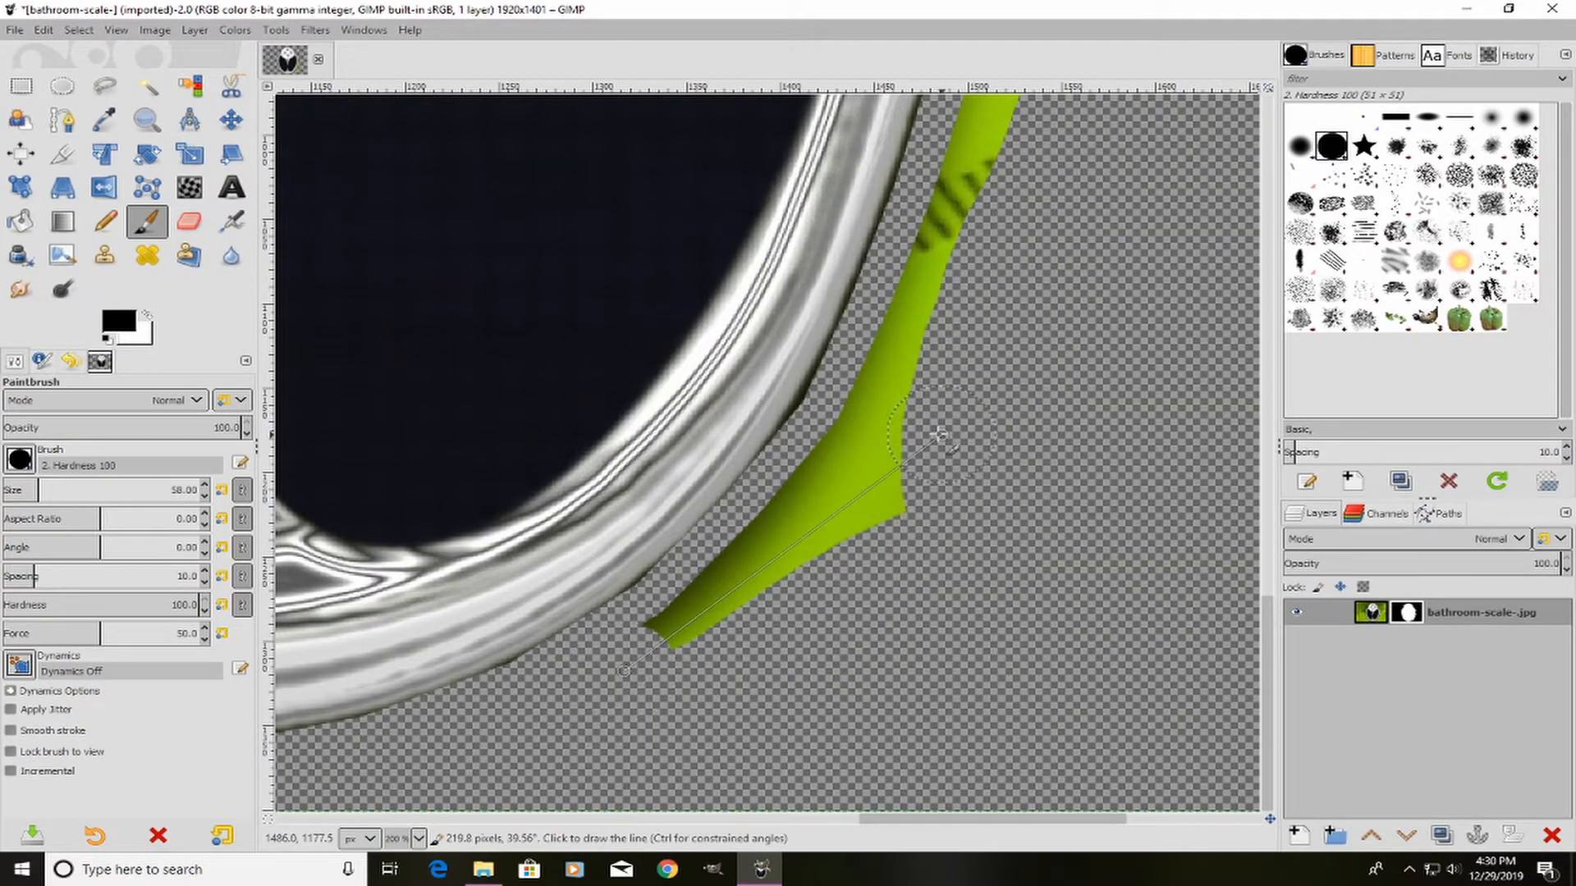
left_click_drag(648, 648, 870, 459)
left_click(974, 191, "shift")
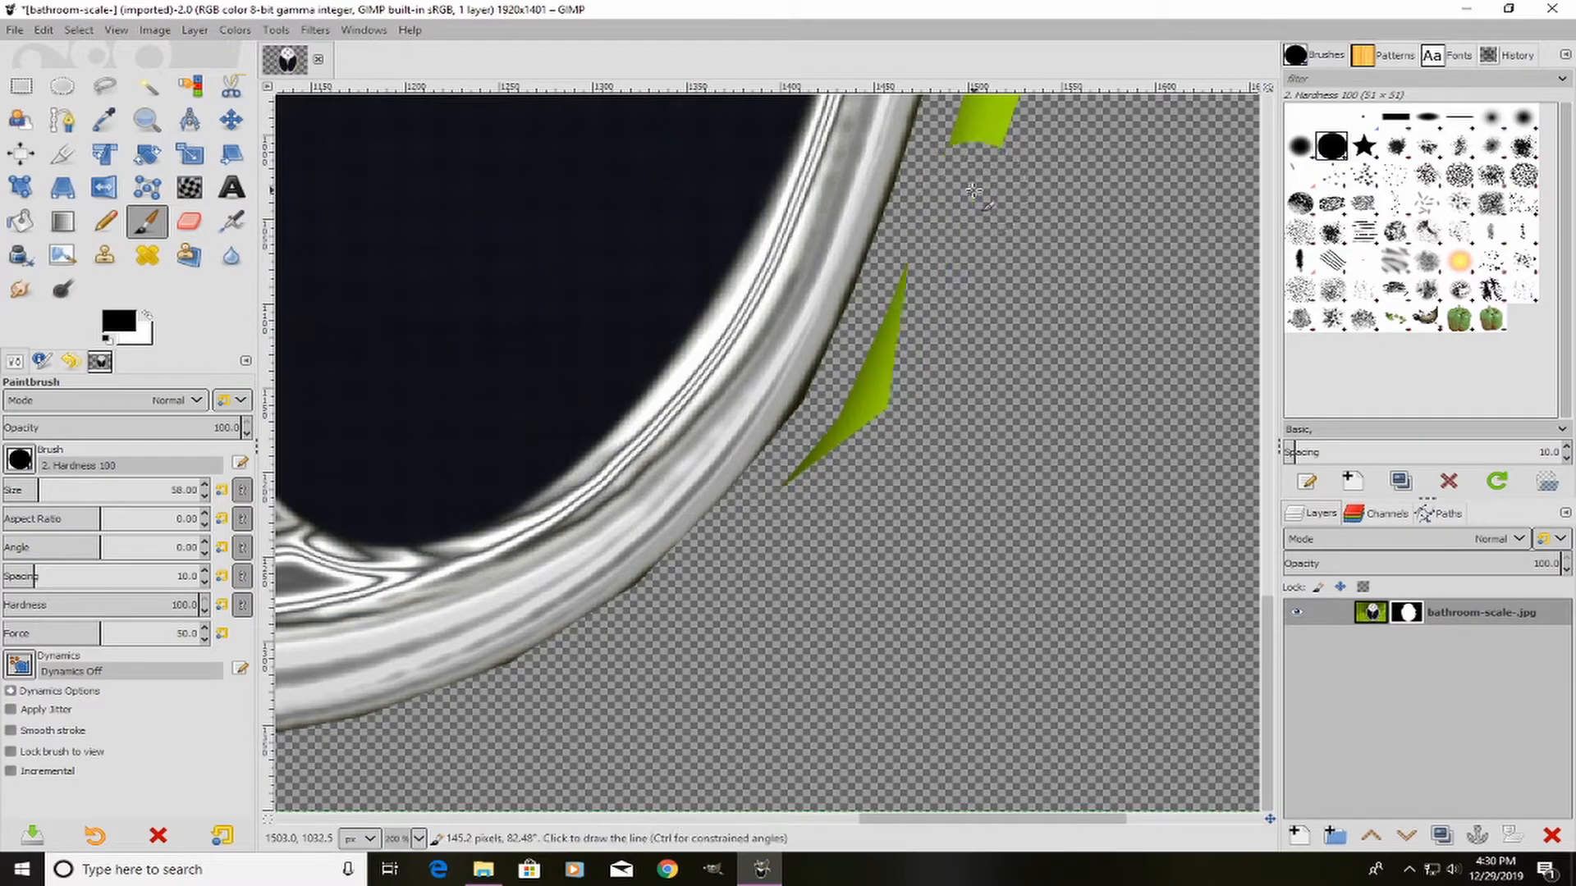
left_click(786, 506, "shift")
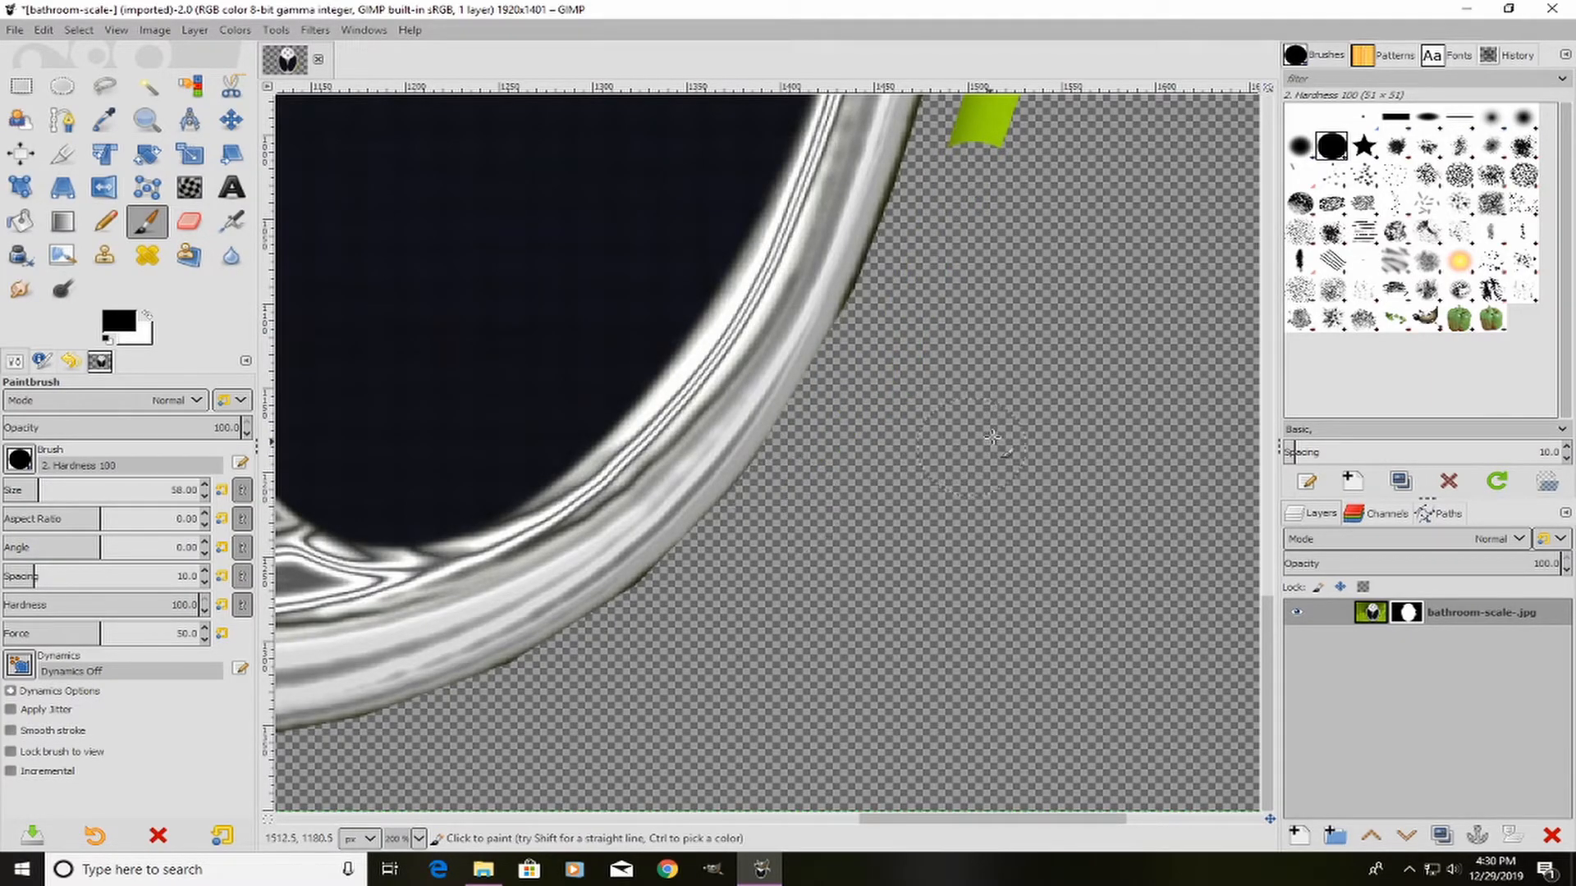
Step: Mask out the leftover green strips along the scale's right side and beside the lower part of its upper-right shoulder
scroll(1003, 429, "up", 5)
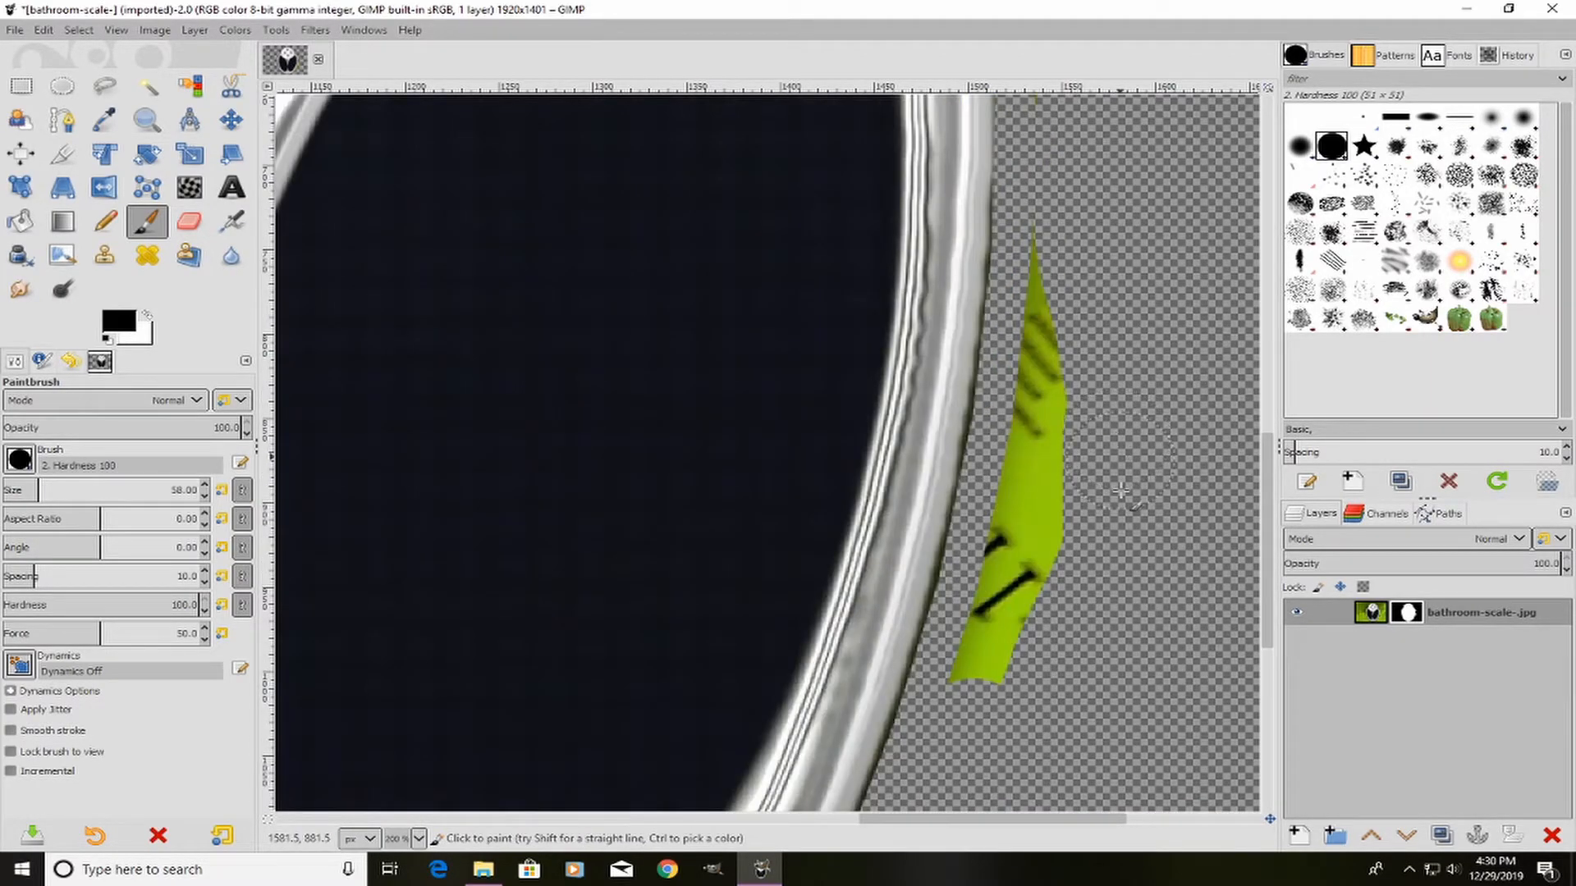
left_click(965, 686)
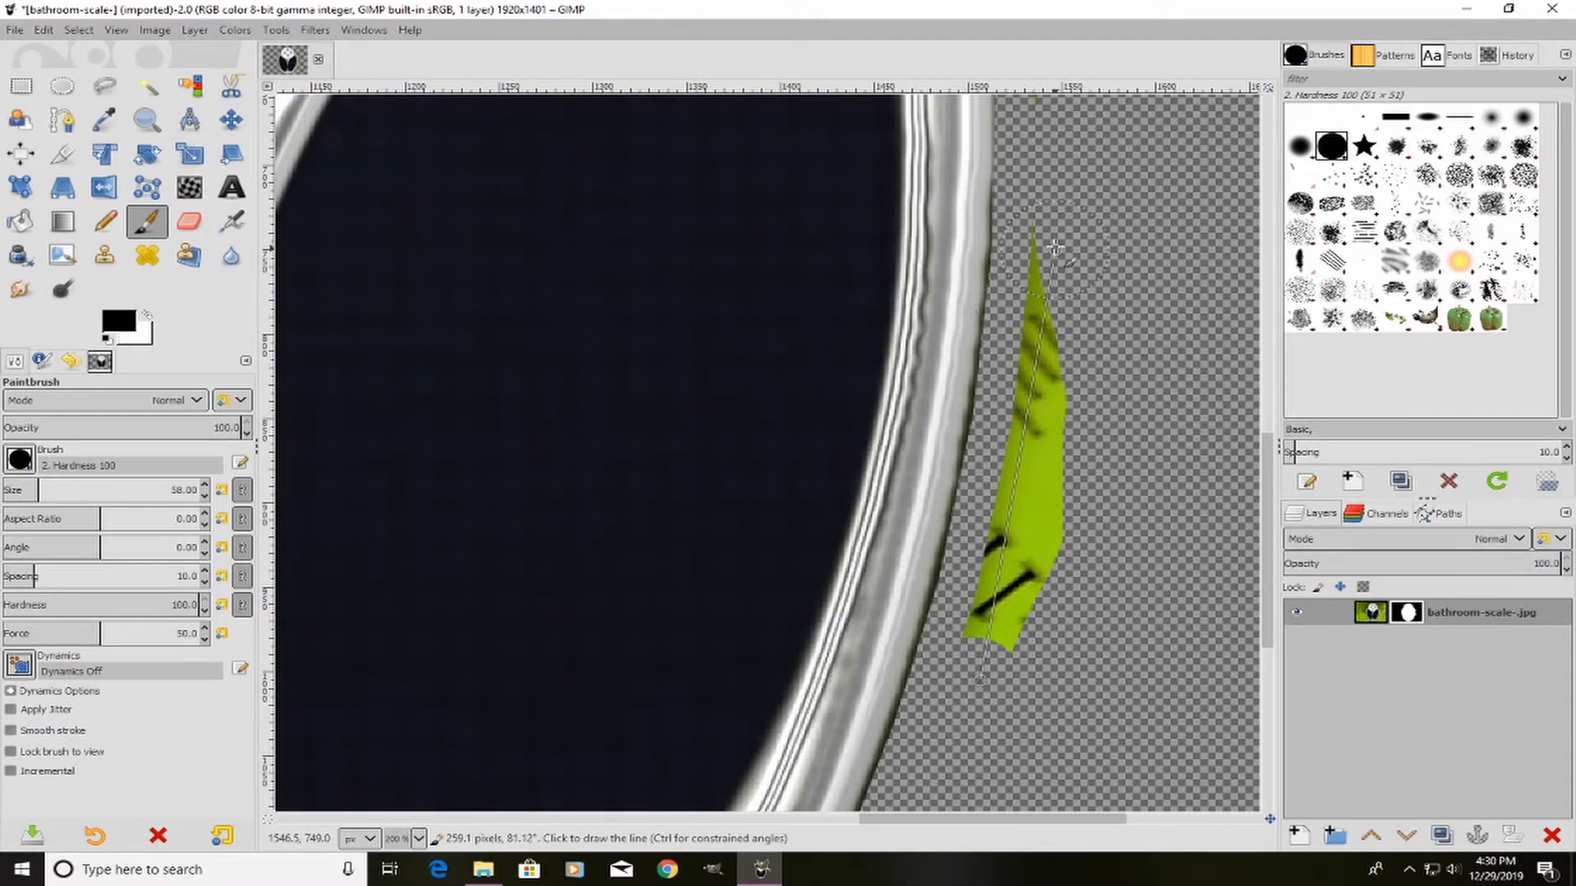
left_click(1055, 248, "shift")
scroll(1129, 450, "up", 5)
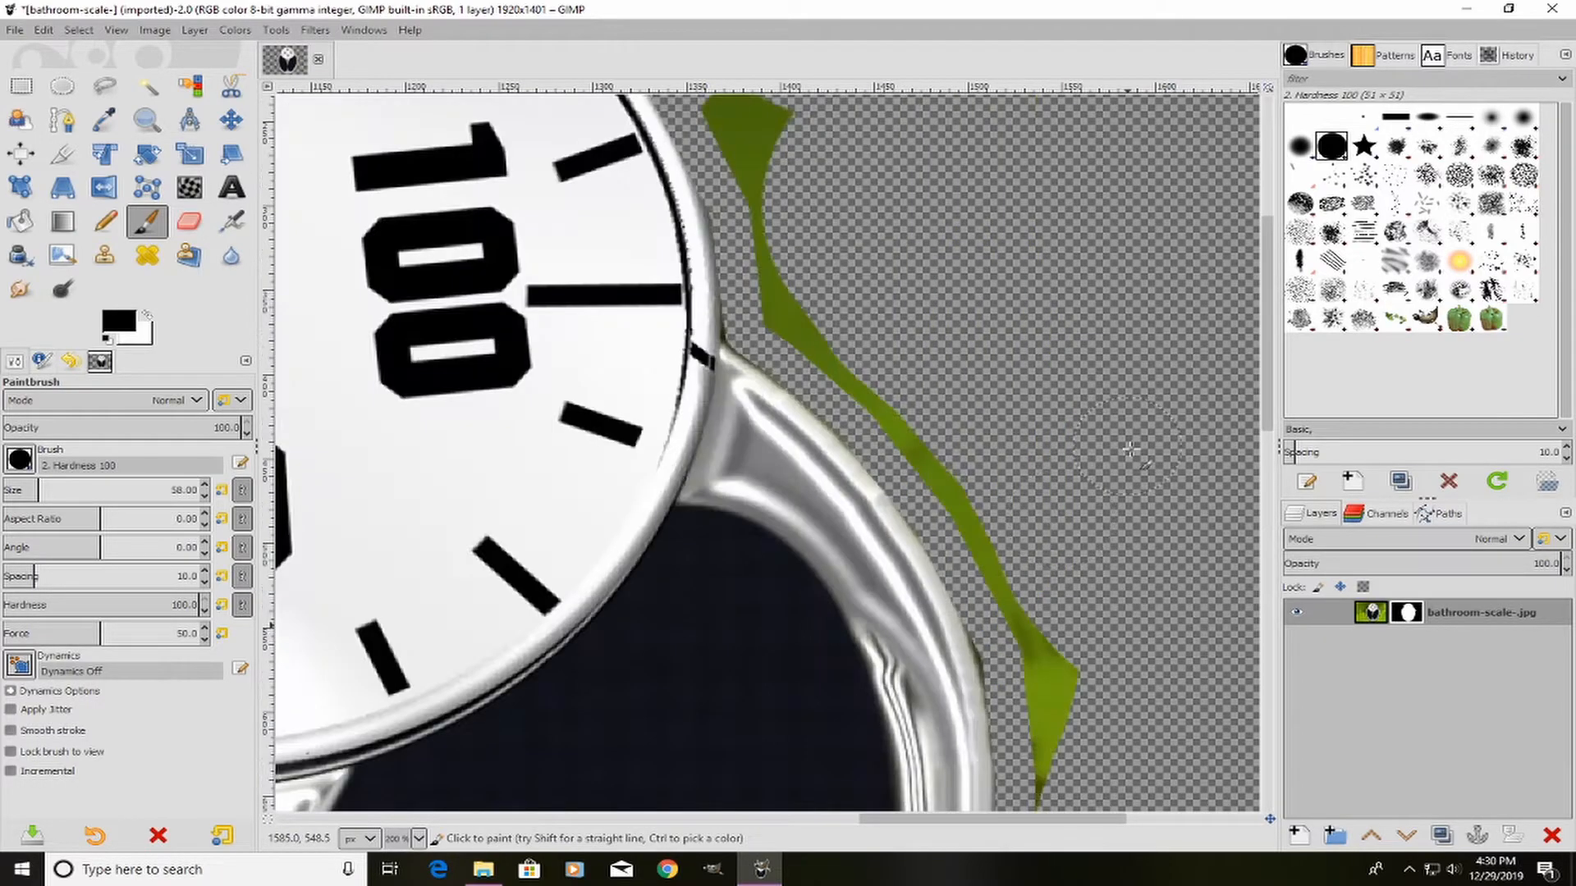
scroll(1051, 617, "down", 2)
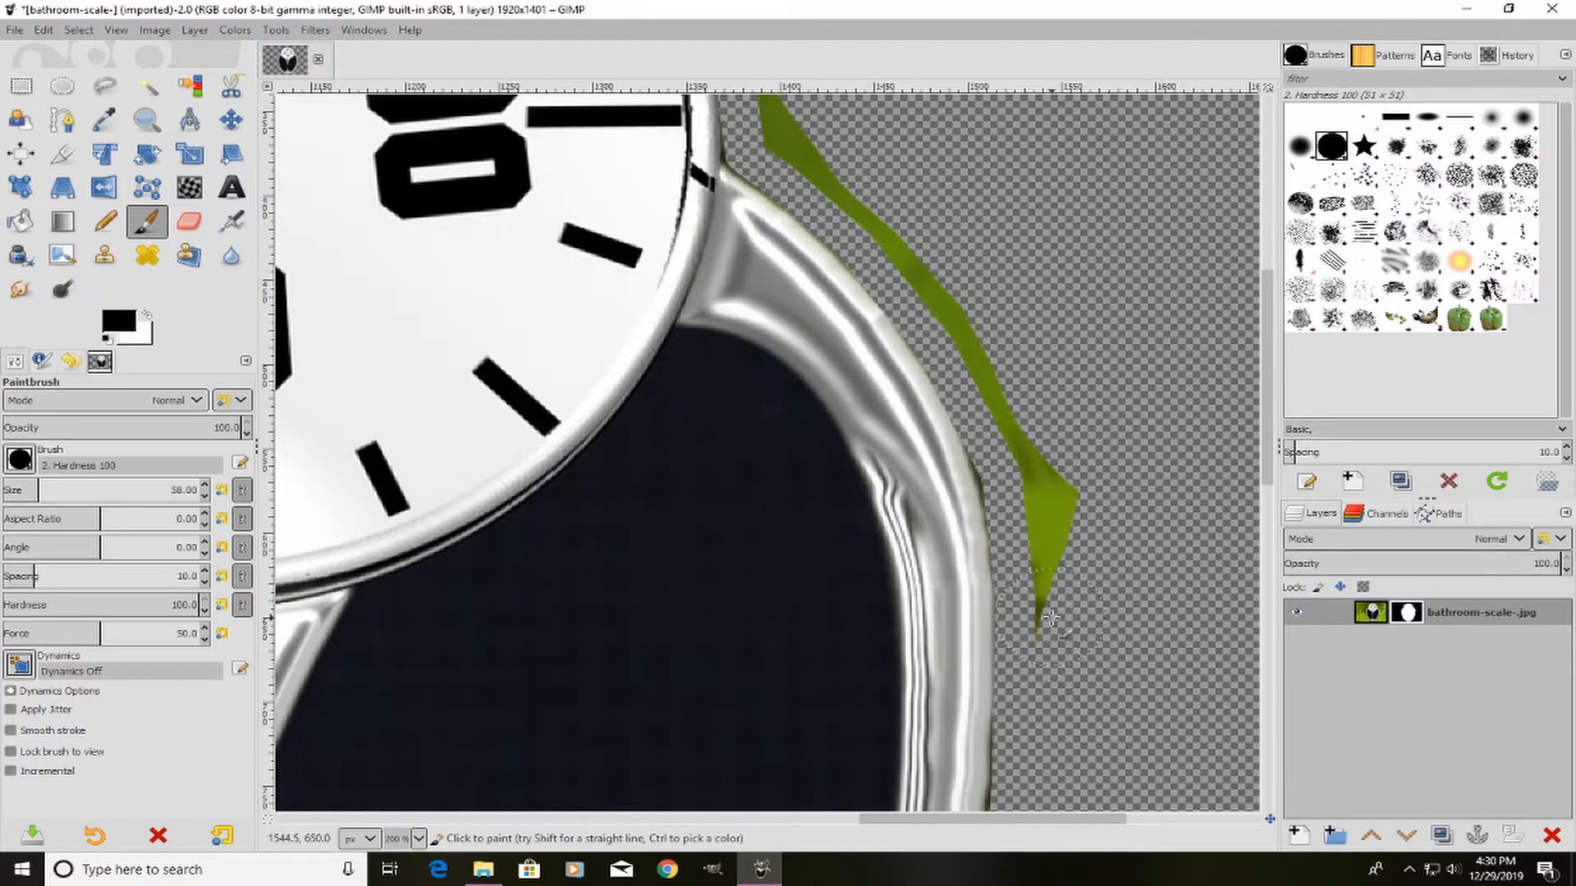
left_click_drag(1051, 617, 1065, 427)
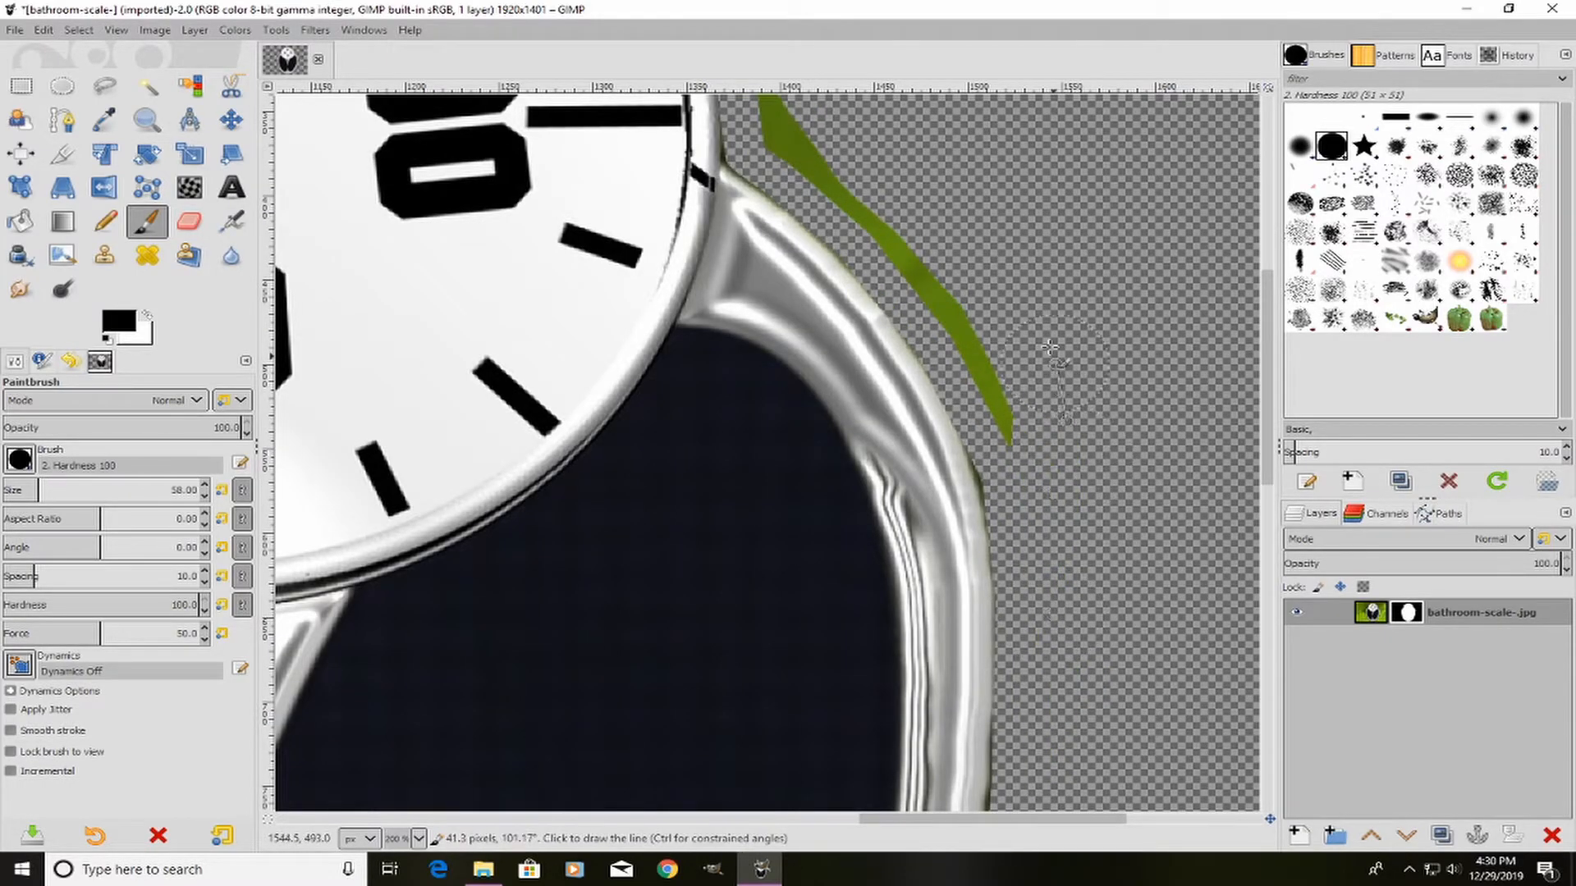
left_click(971, 276, "shift")
left_click(1041, 439, "shift")
Step: Mask out the green strip running from the scale's upper-right shoulder up past the dial's right edge
scroll(1051, 561, "up", 5)
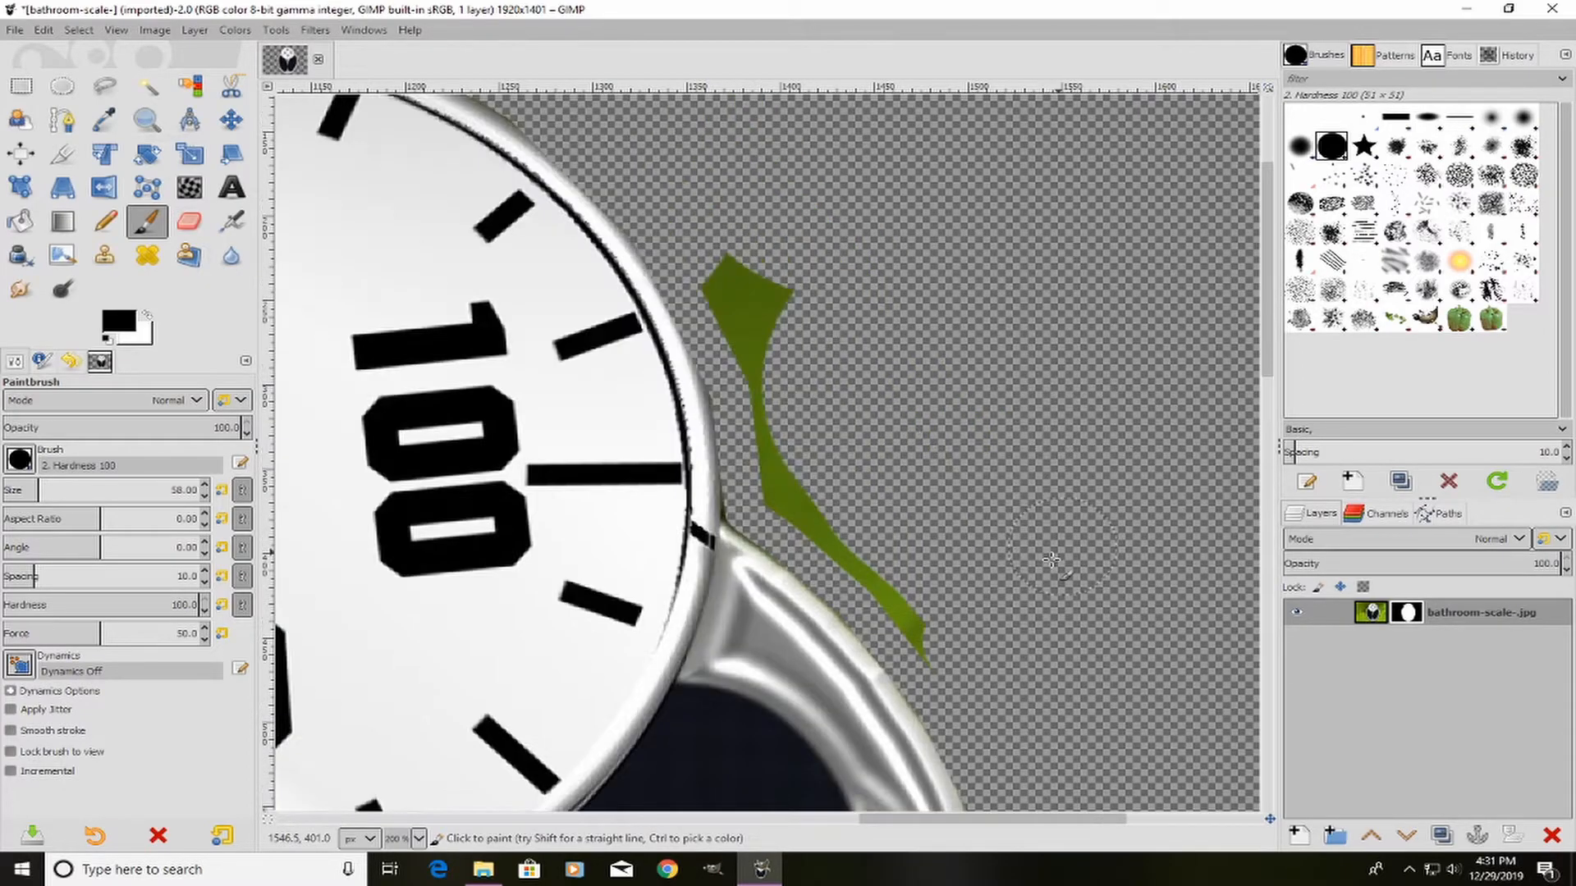
left_click(936, 635)
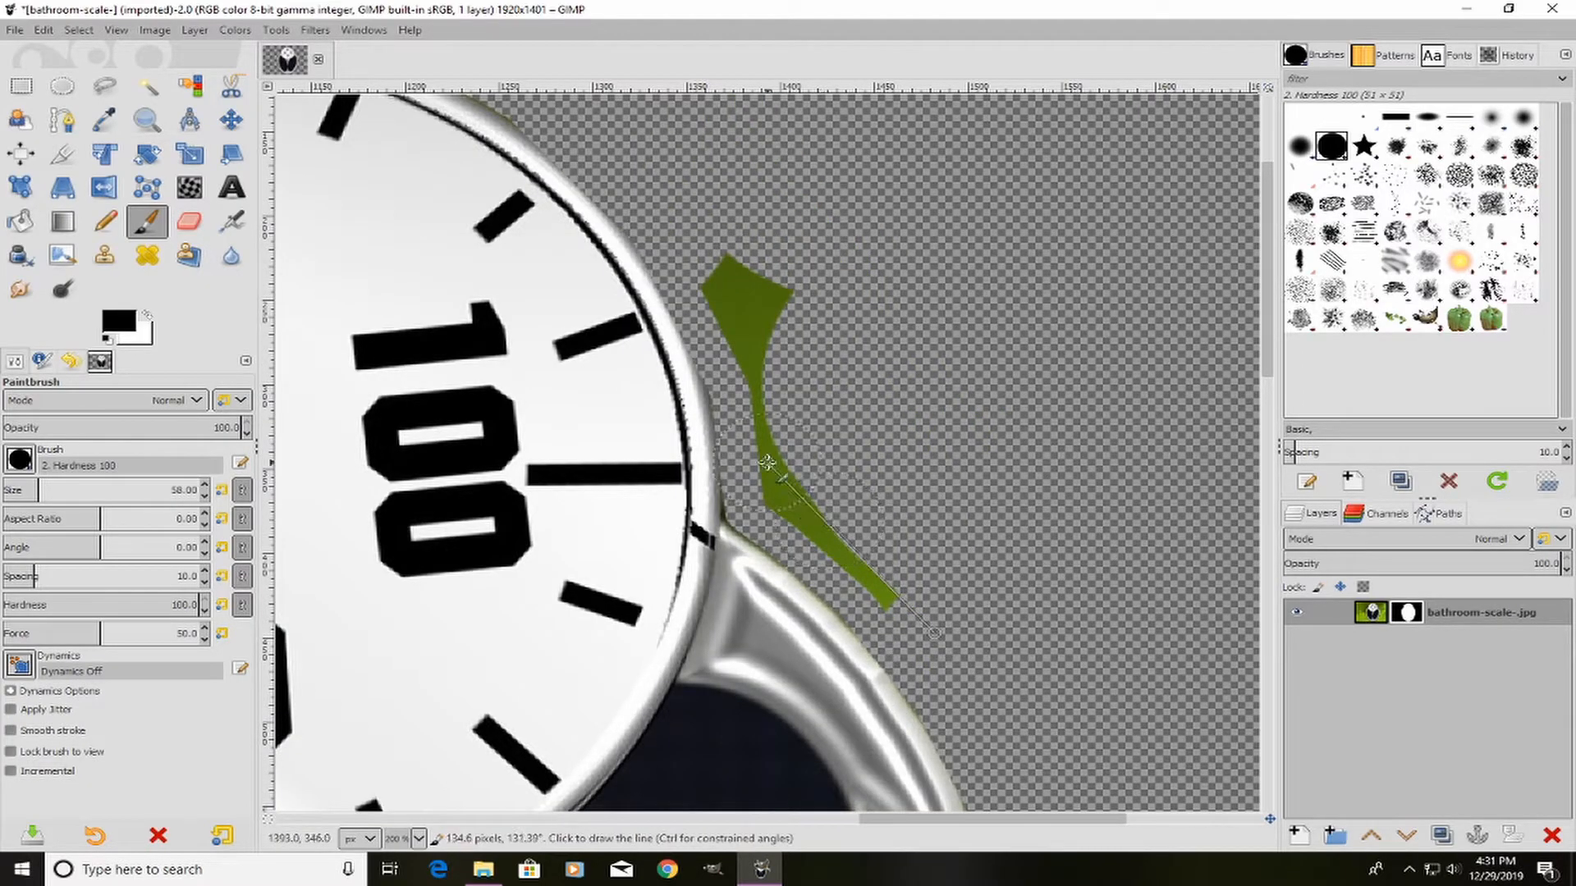
left_click(786, 483, "shift")
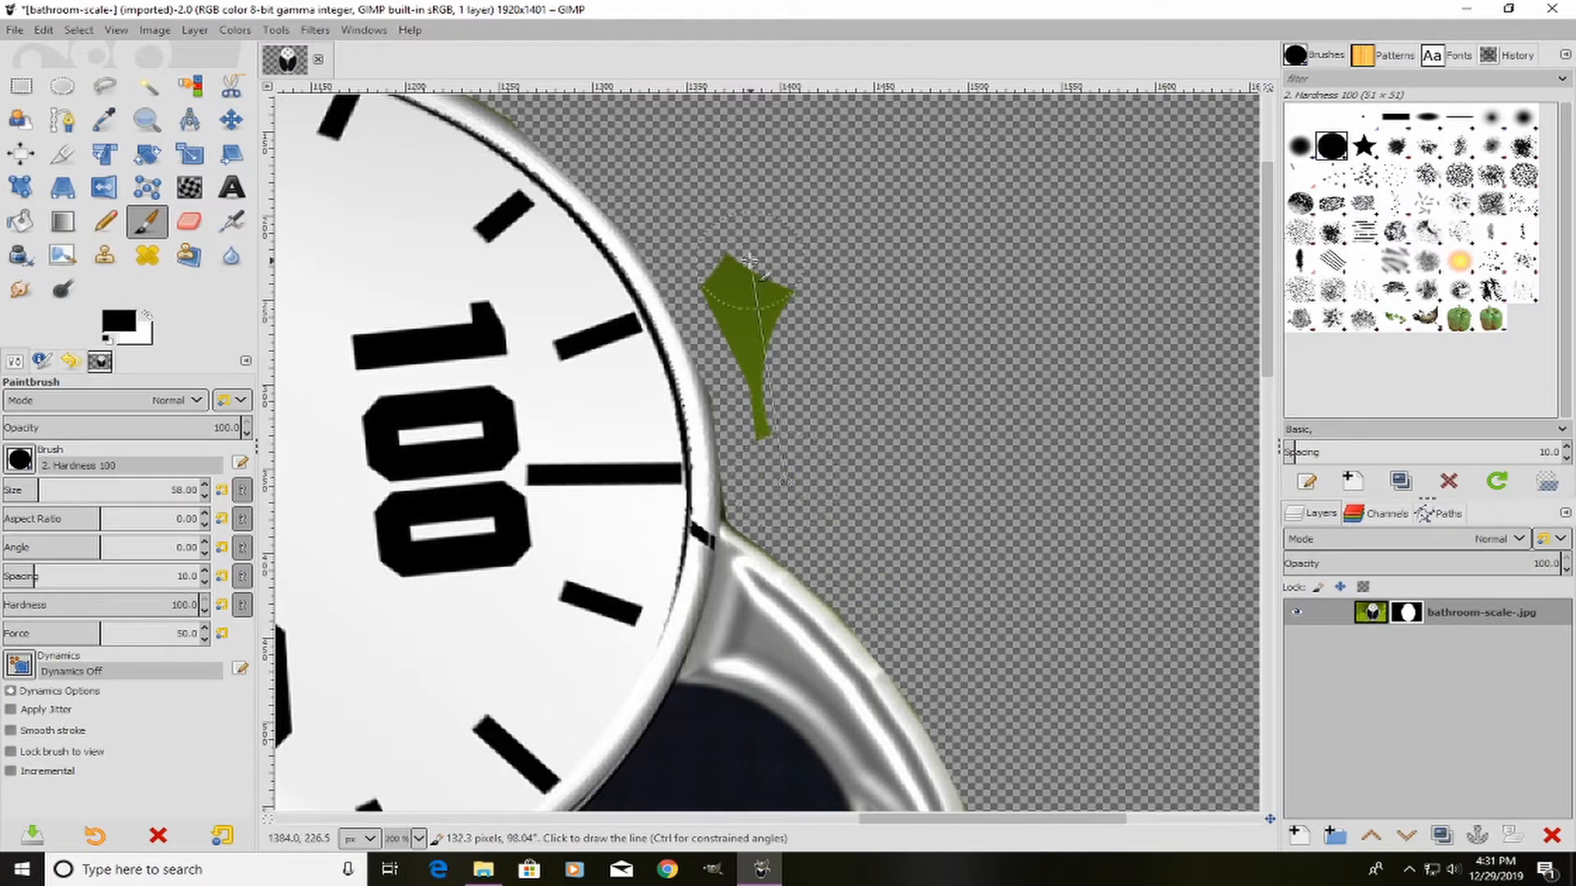
left_click(749, 263, "shift")
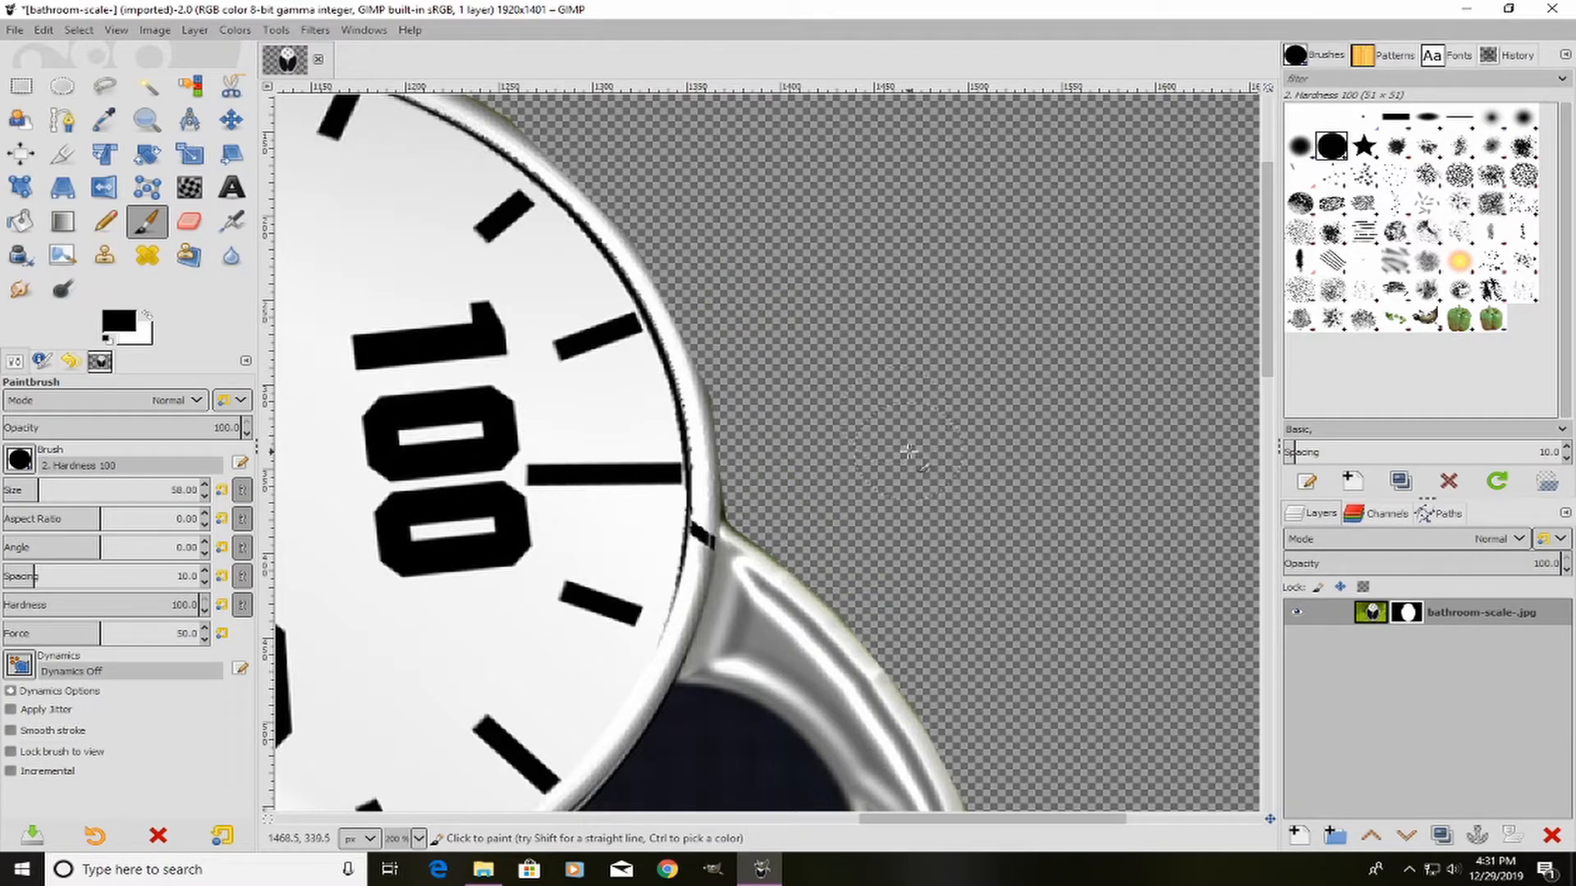
Step: Mask out the small green sliver above the dial's upper-left edge with a black stroke
scroll(909, 451, "down", 4)
scroll(946, 429, "up", 6)
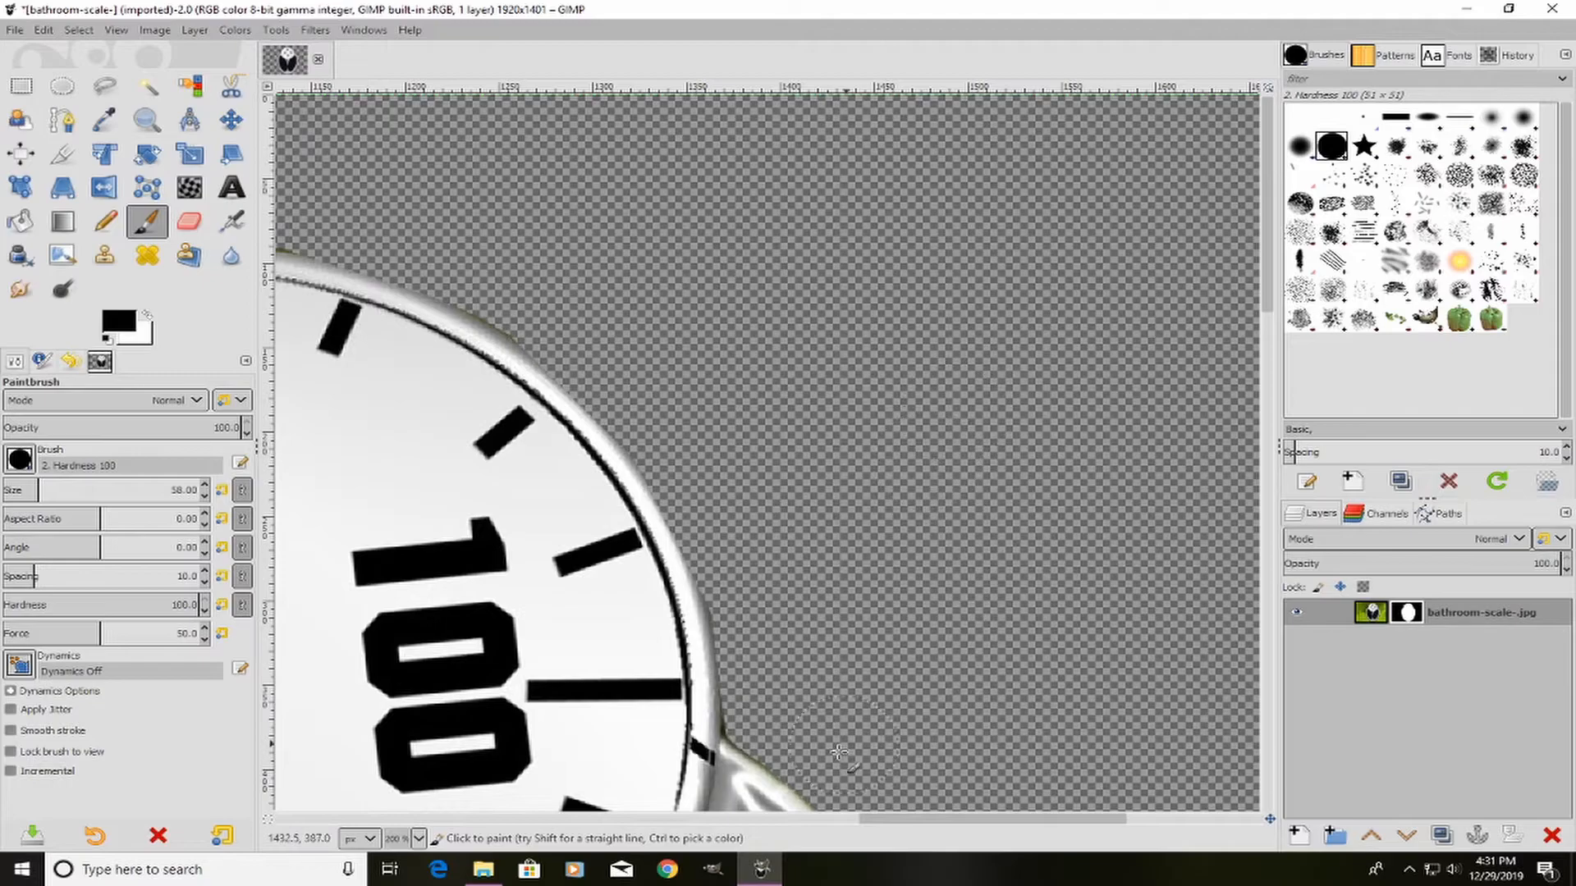
left_click_drag(889, 821, 612, 755)
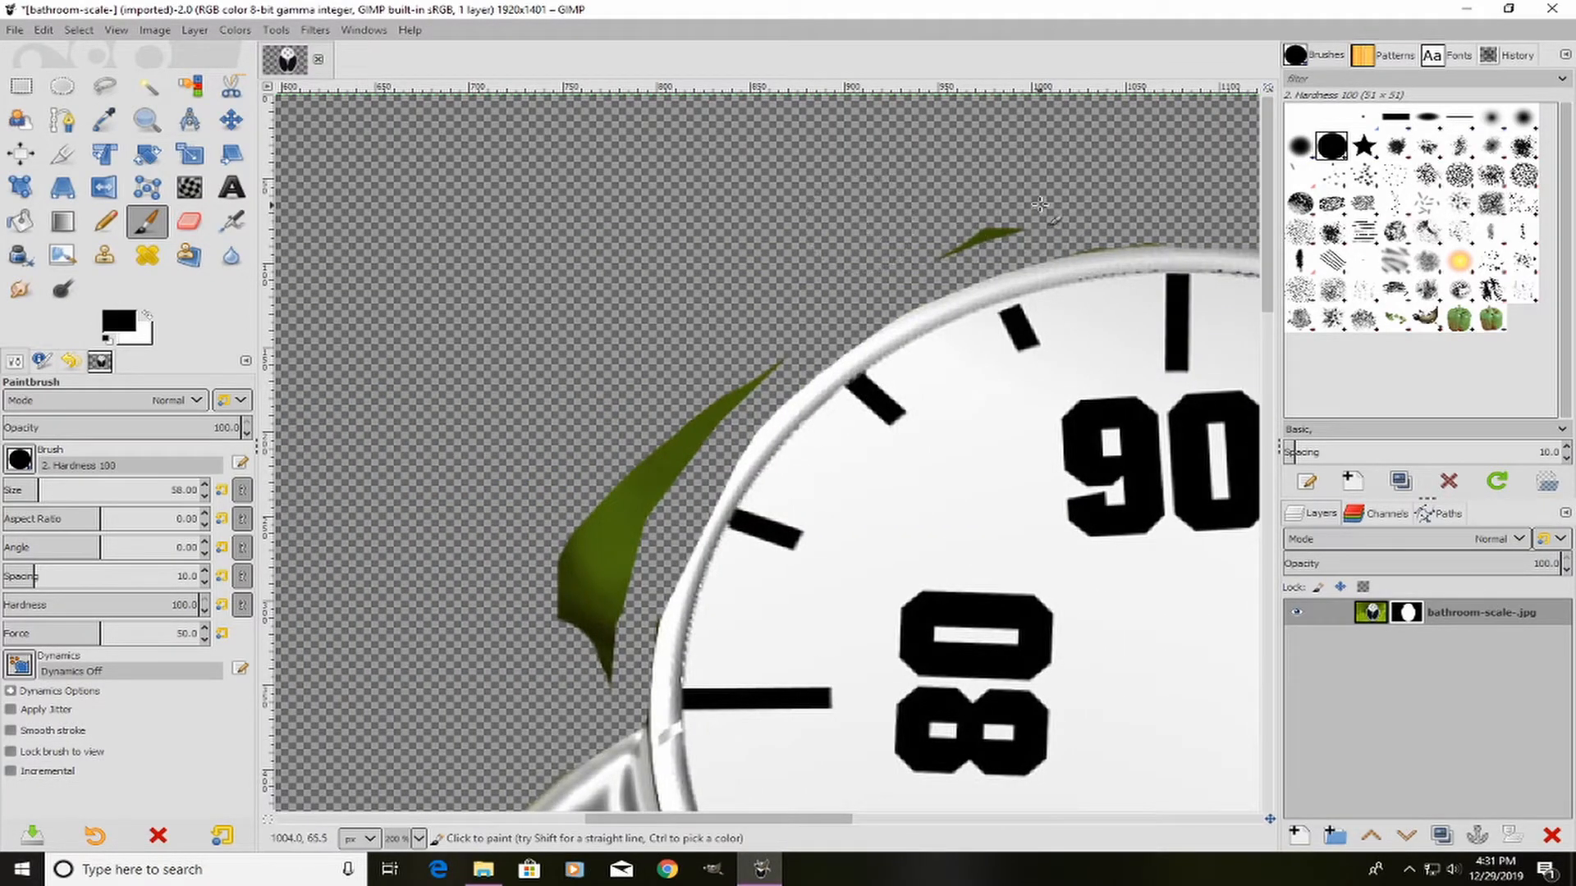
left_click_drag(1036, 207, 915, 269)
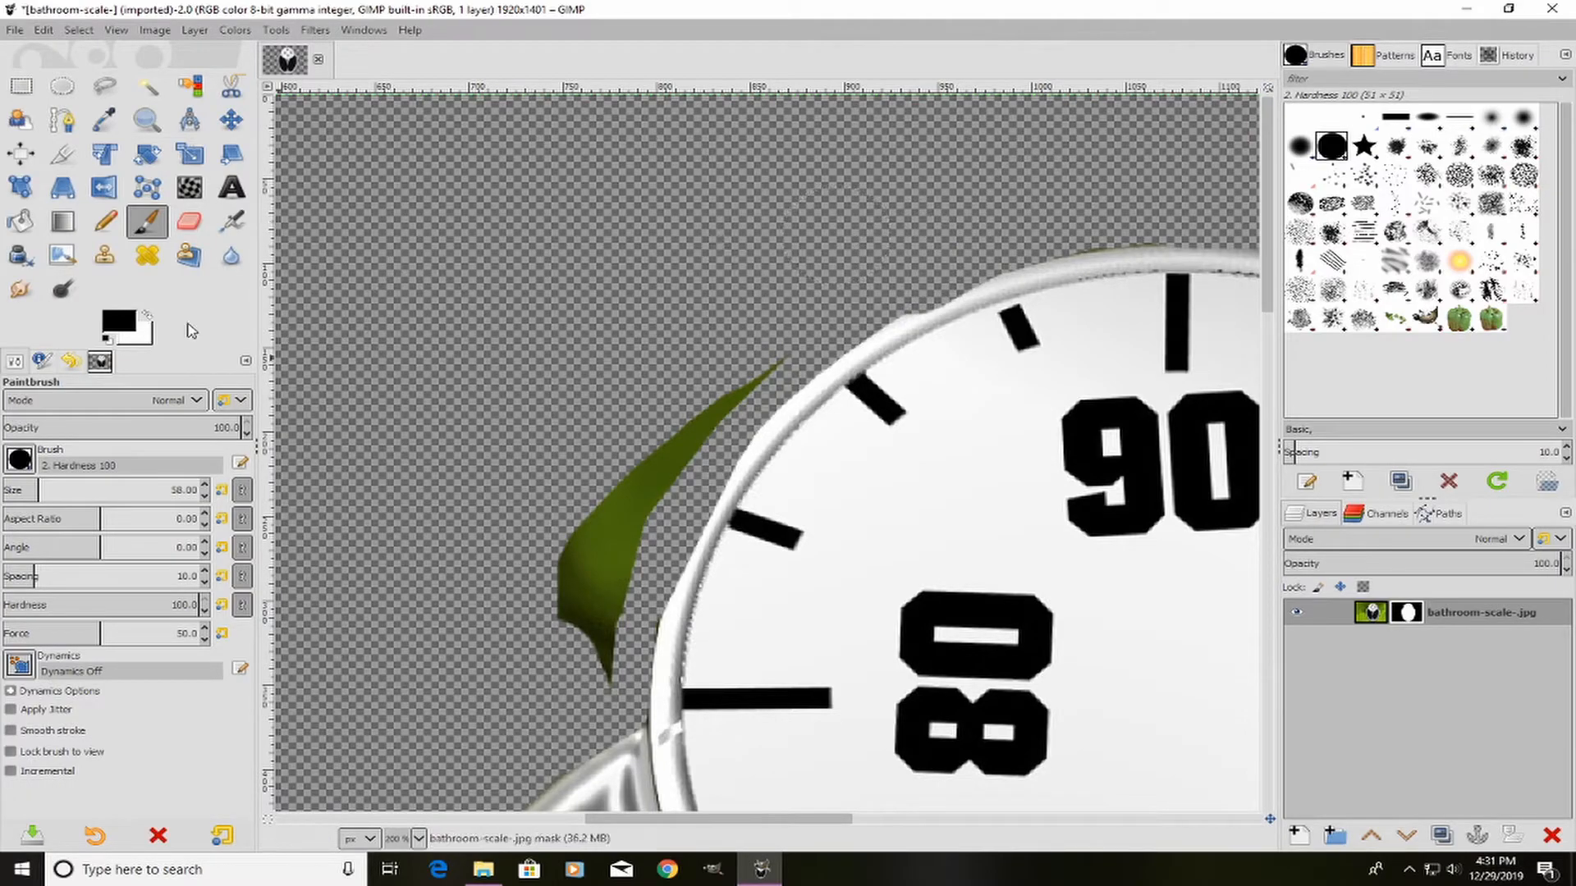
Step: Restore the clipped rim at the dial's upper-left edge by painting the mask white, and return the foreground colour to black
left_click(146, 315)
left_click_drag(1005, 333, 997, 318)
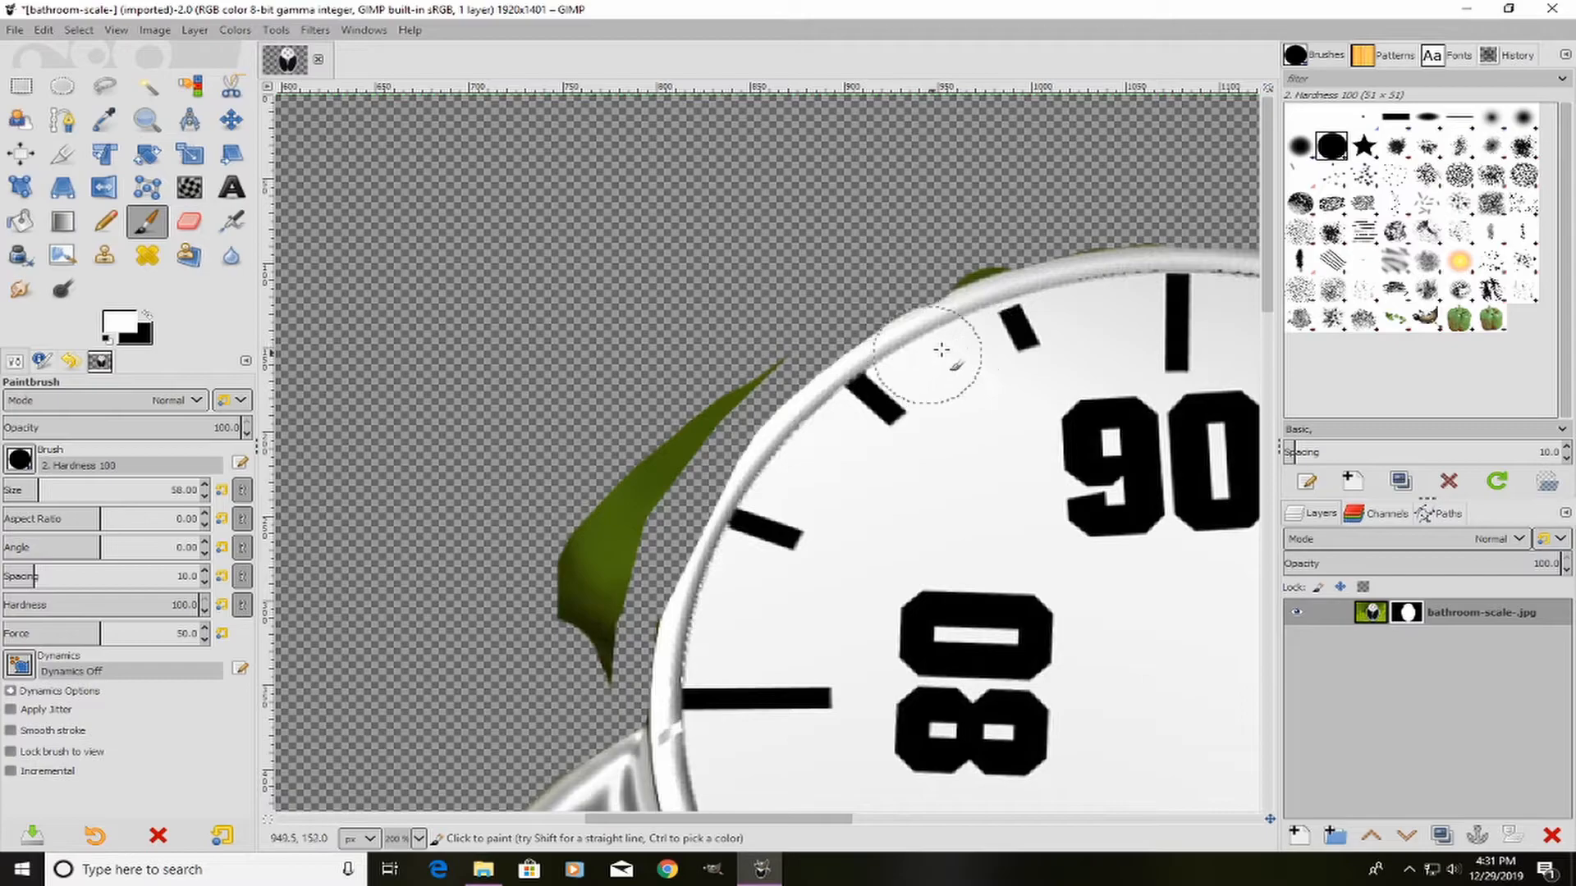
left_click(146, 317)
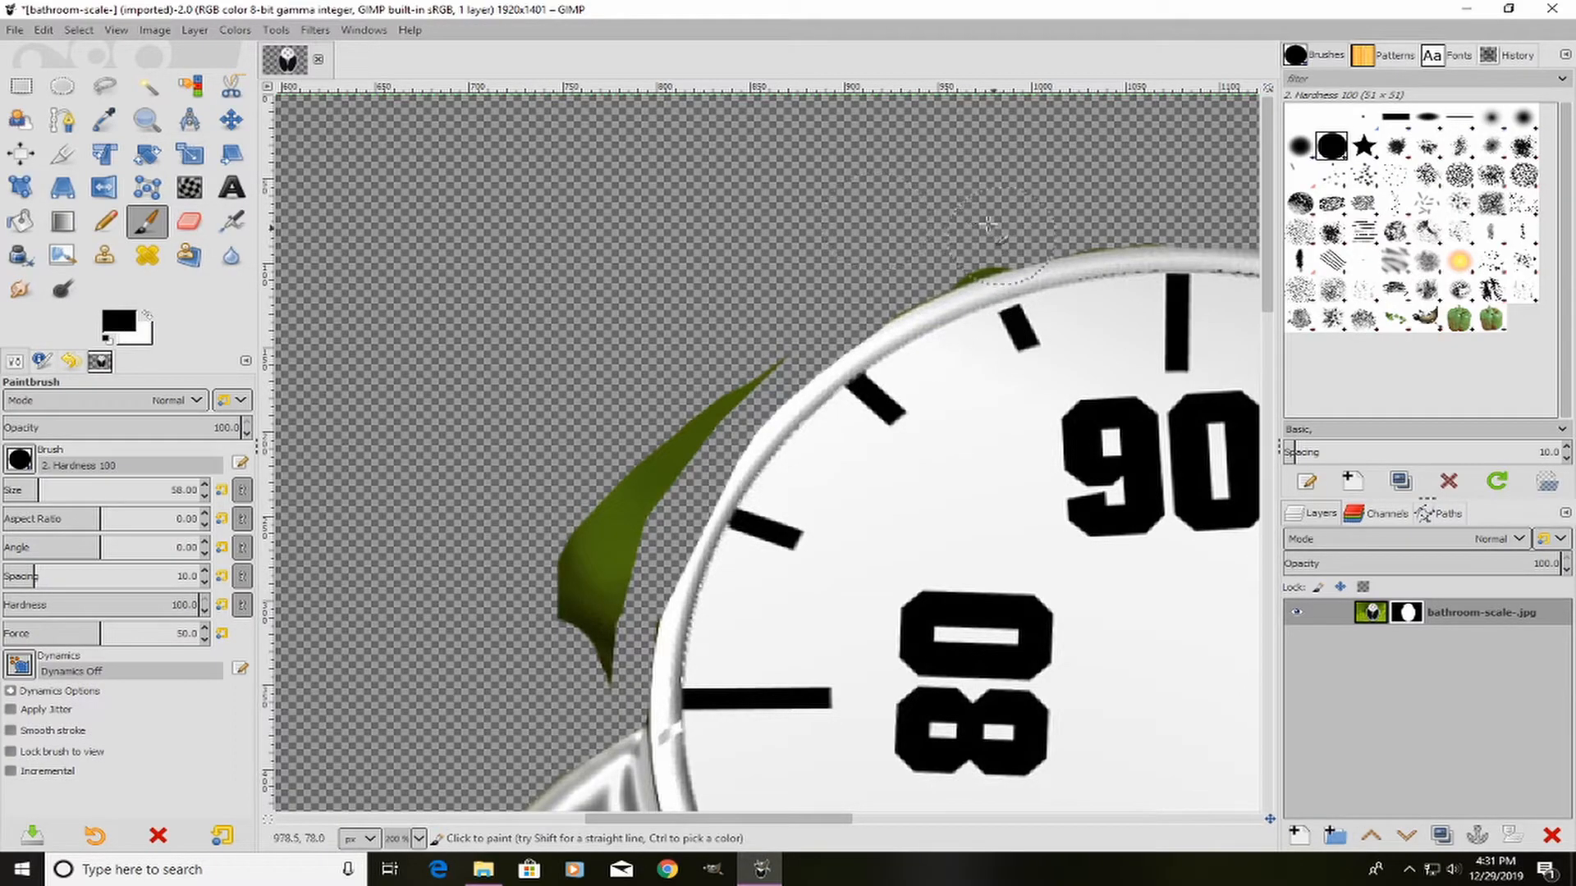
Step: Mask out the green sliver at the dial's upper-left rim and the larger green patch beside the dial's left edge
mouse_move(978, 219)
left_mouse_down()
mouse_move(982, 246)
mouse_move(959, 238)
left_mouse_up()
mouse_move(741, 359)
left_mouse_down()
mouse_move(612, 546)
mouse_move(591, 648)
mouse_move(569, 638)
left_mouse_up()
left_click(581, 671)
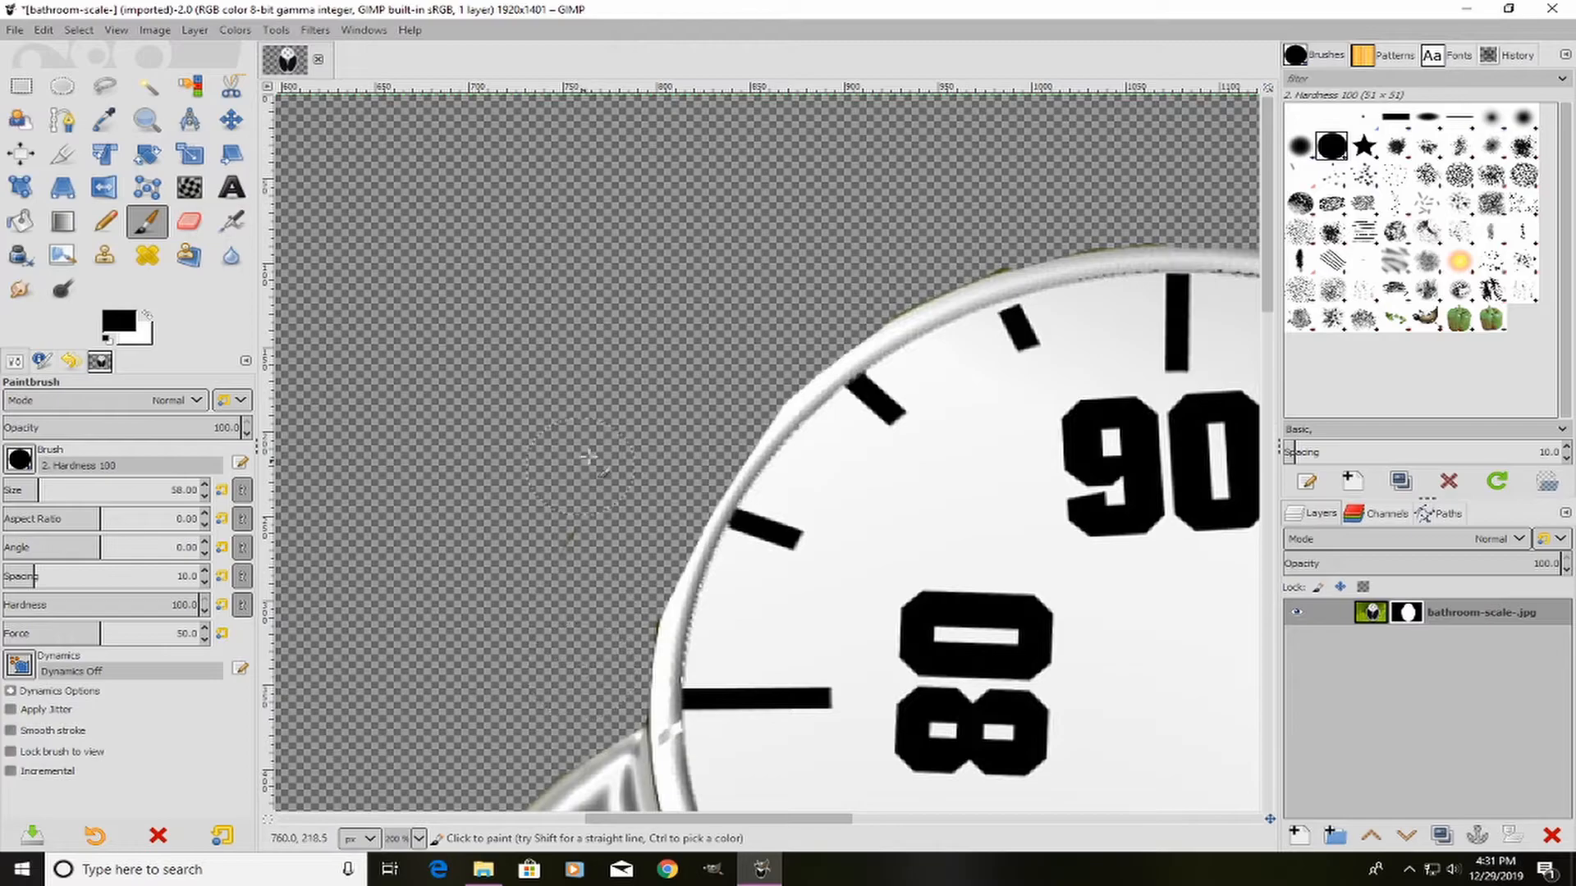
Step: Switch to File Explorer and bring beach-1761410 from the Desktop folder into the GIMP image as a new layer
scroll(628, 469, "down", 3, "ctrl")
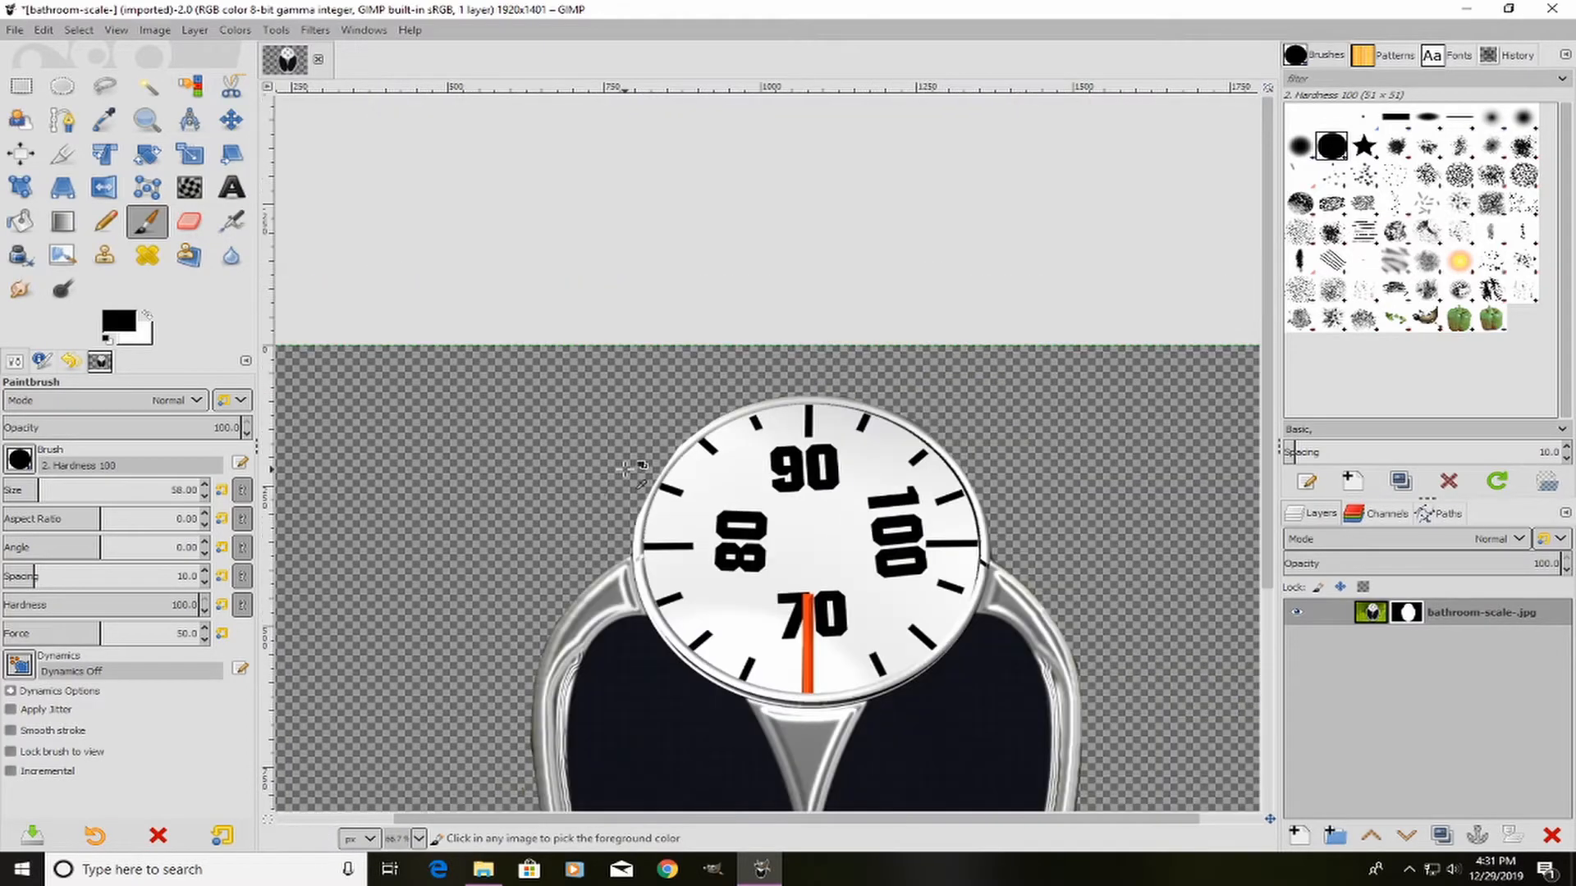
scroll(628, 469, "down", 2, "ctrl")
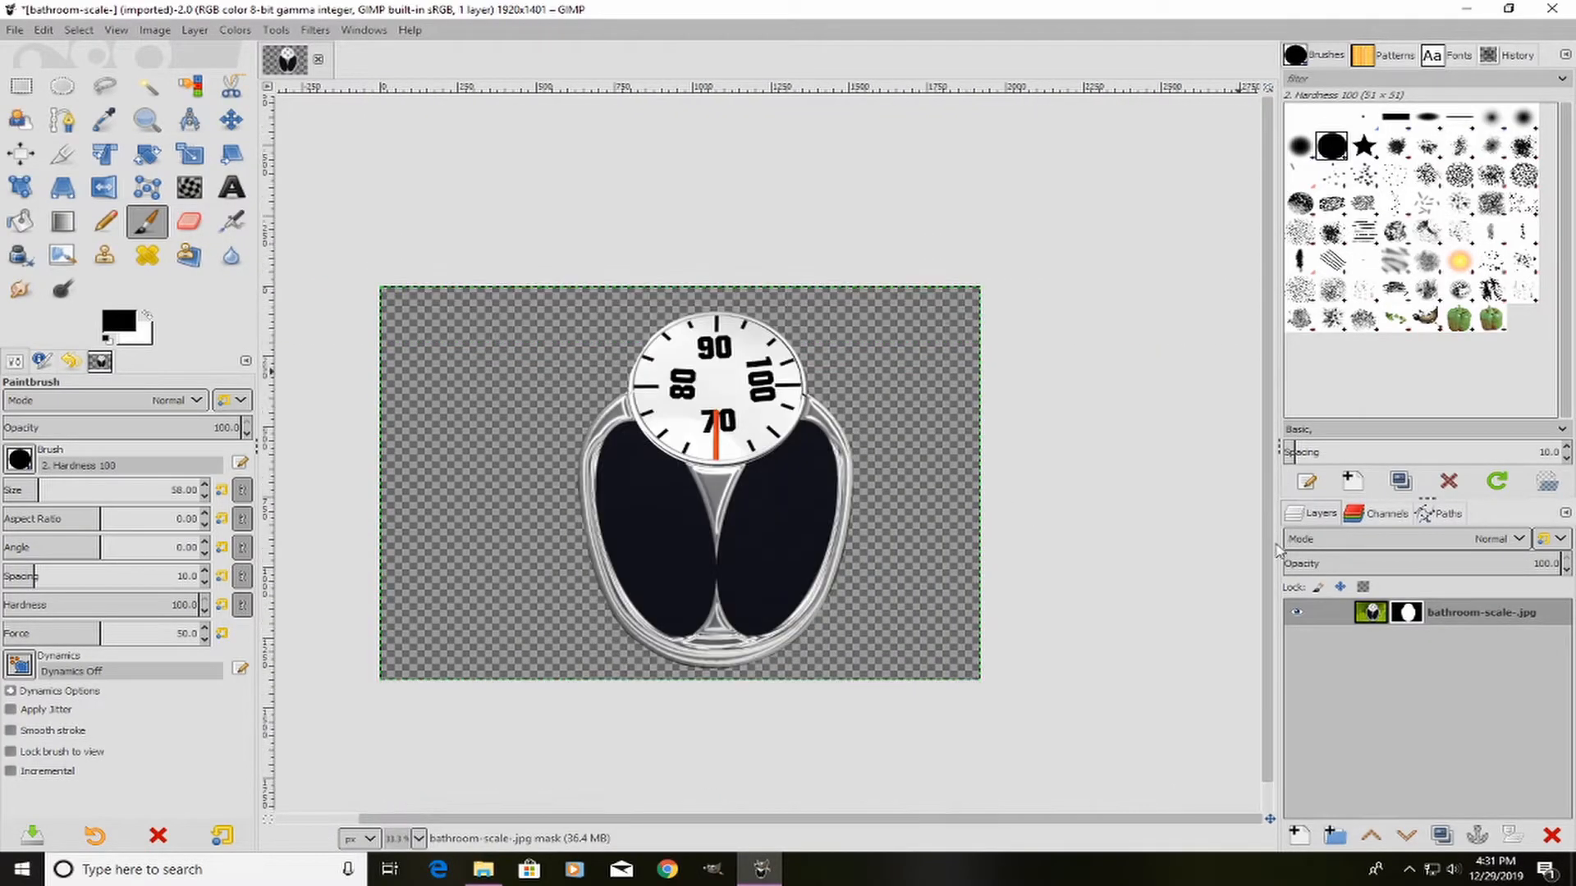
left_click_drag(1274, 546, 1272, 576)
left_click_drag(794, 819, 644, 831)
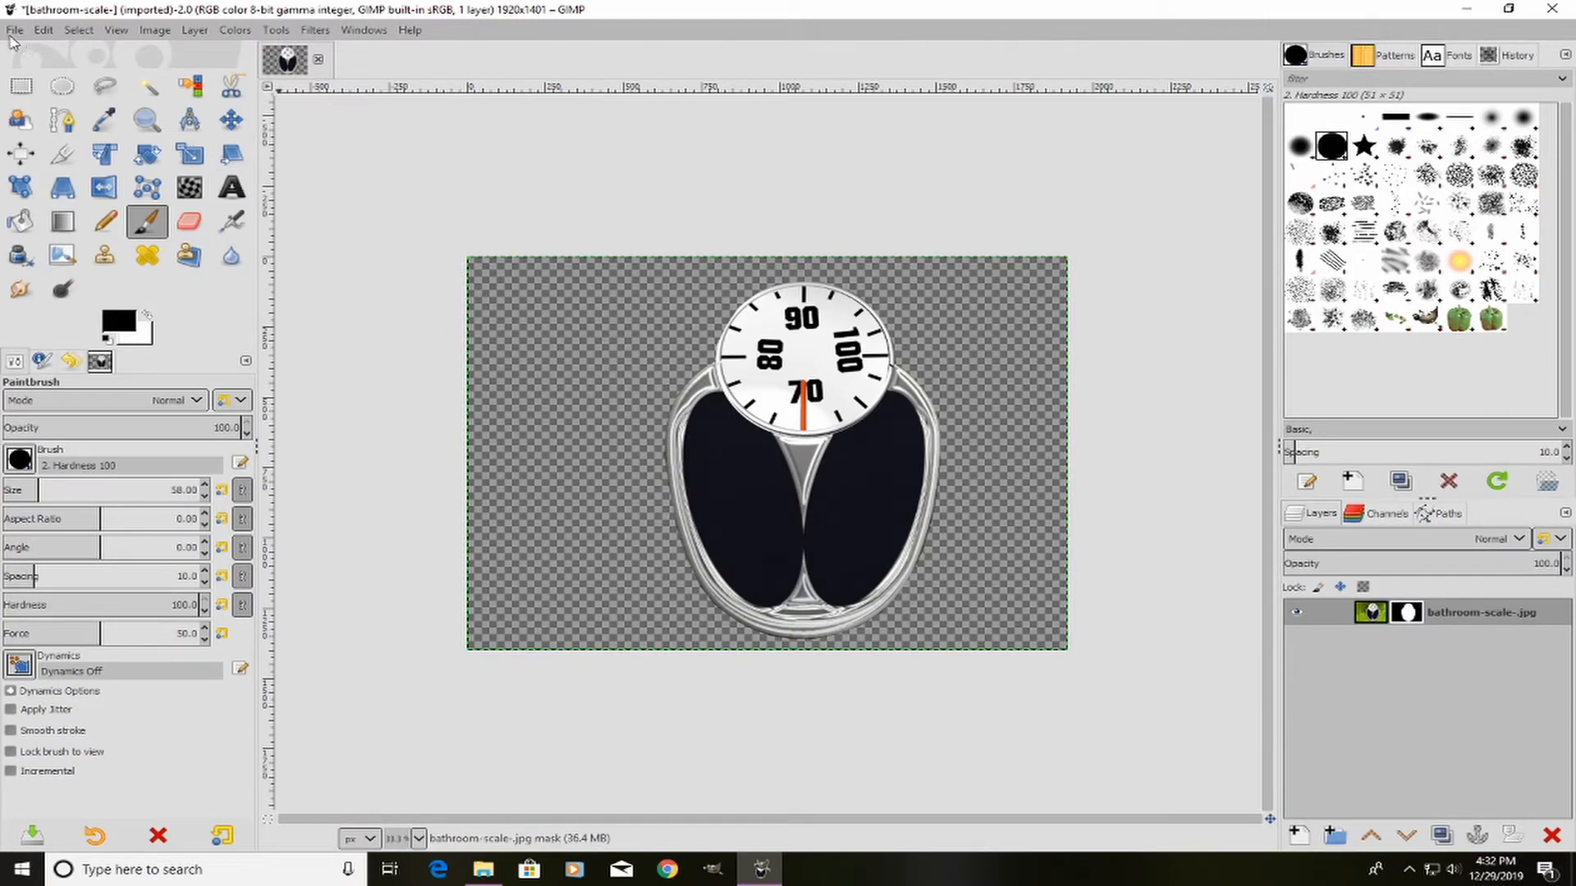
left_click(486, 874)
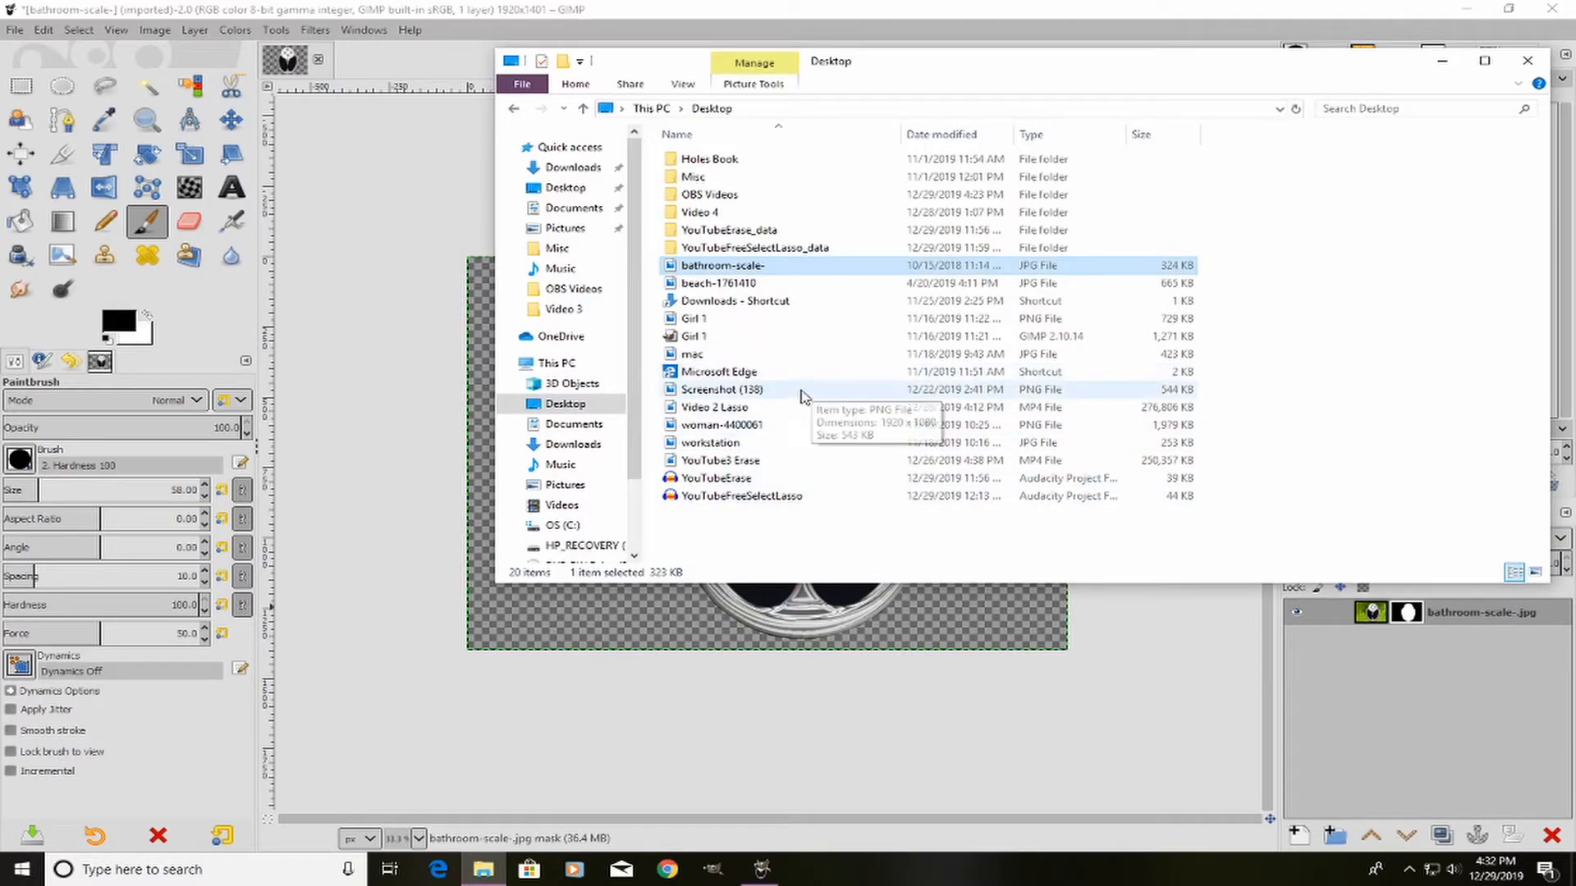
left_click_drag(755, 283, 375, 395)
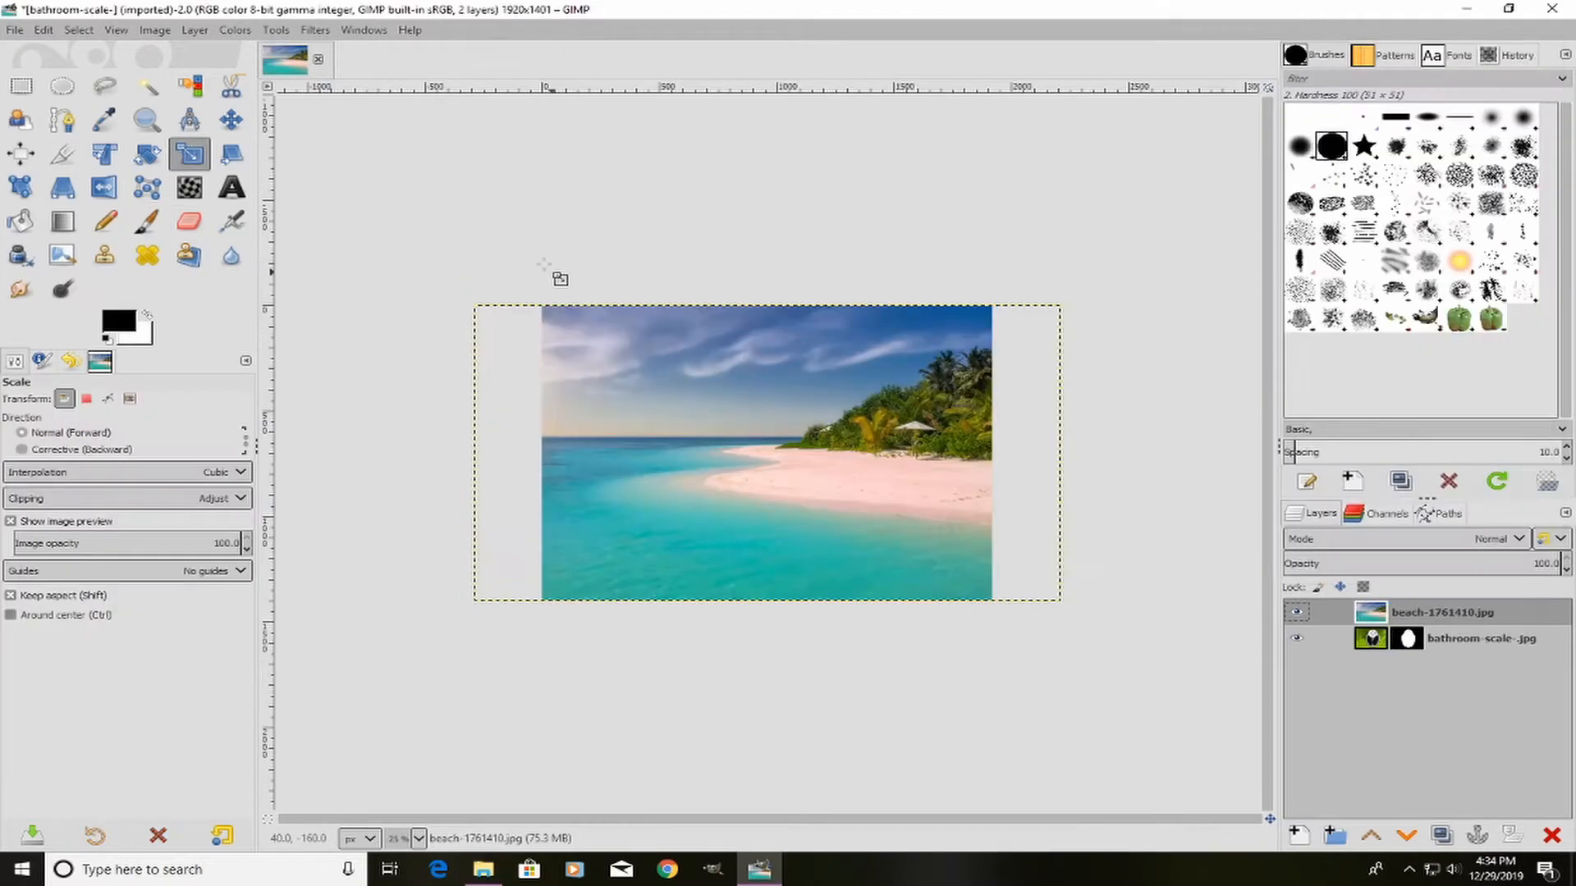
Step: Open woman-4400061.png from the Desktop as a new layer, converting it to the built-in sRGB colour profile
left_click(14, 31)
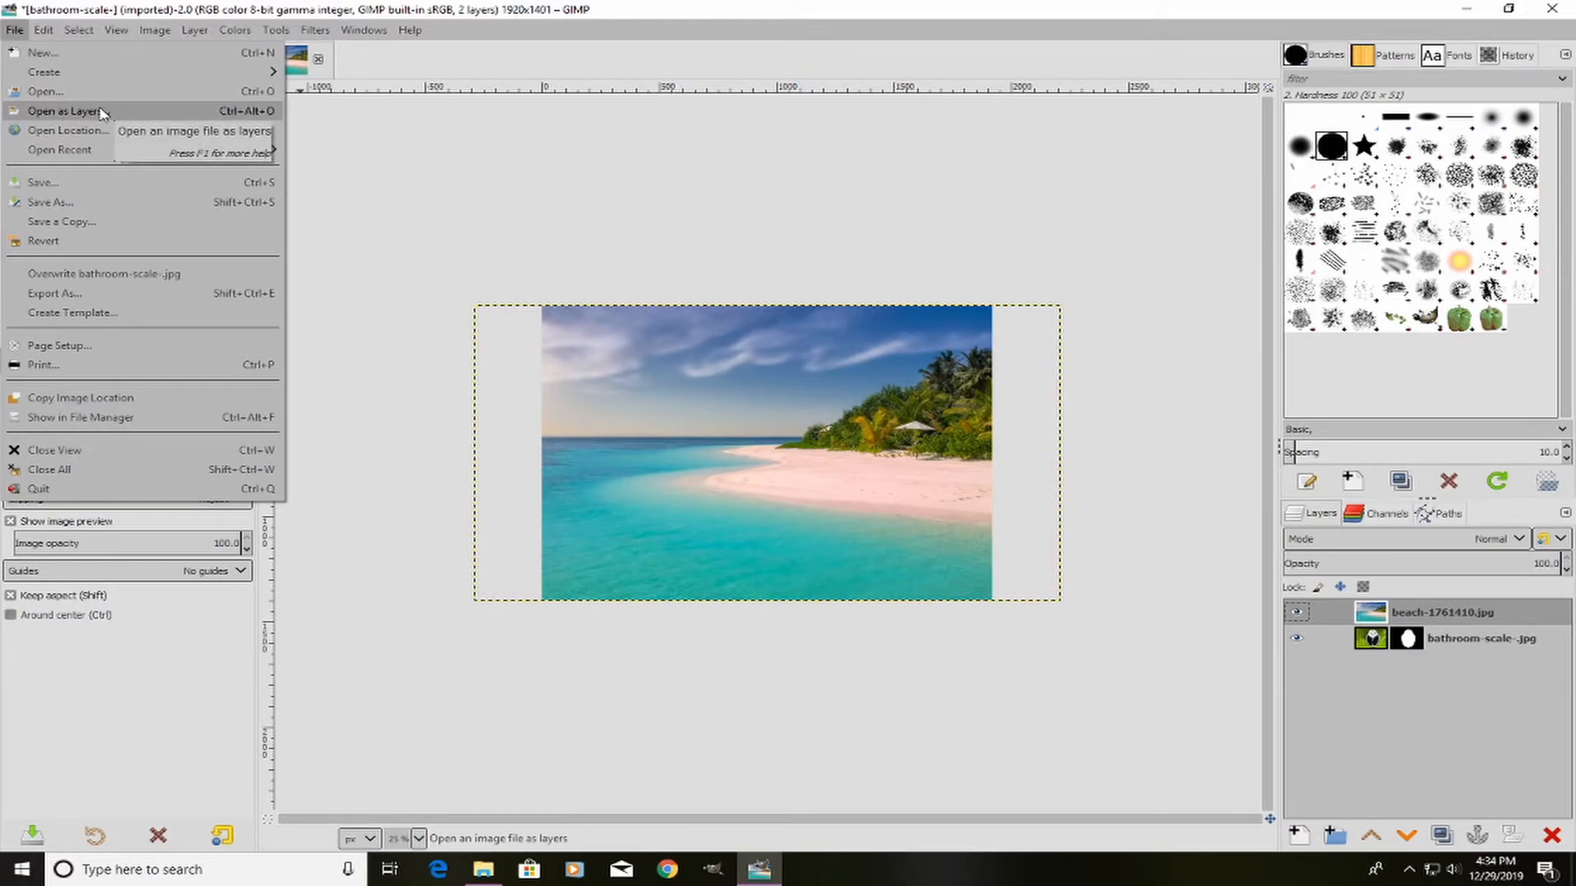
left_click(101, 113)
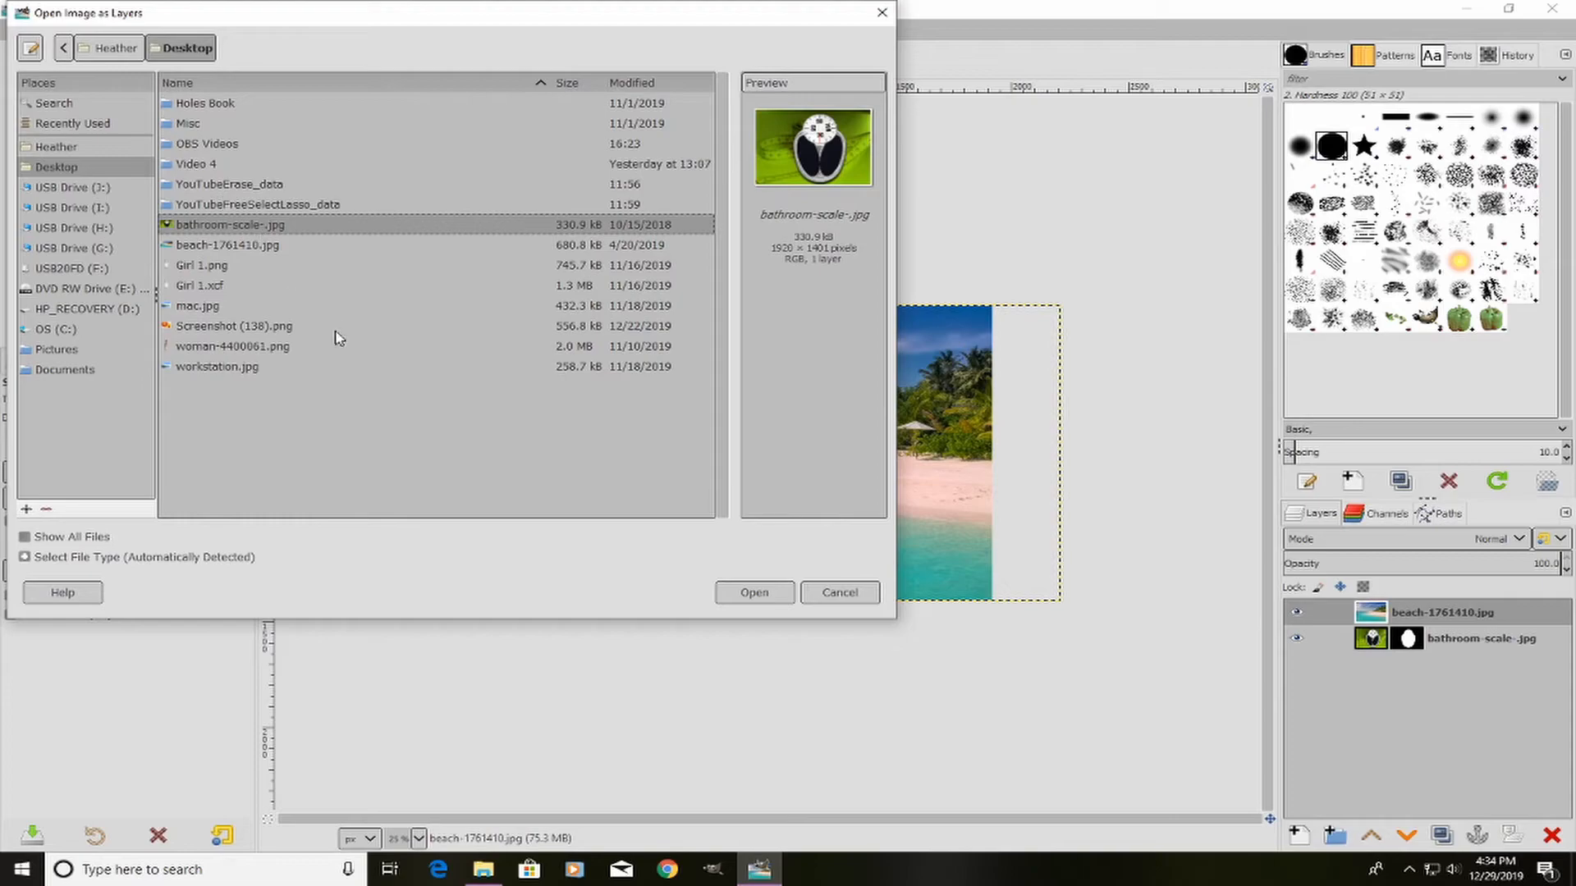
left_click(197, 352)
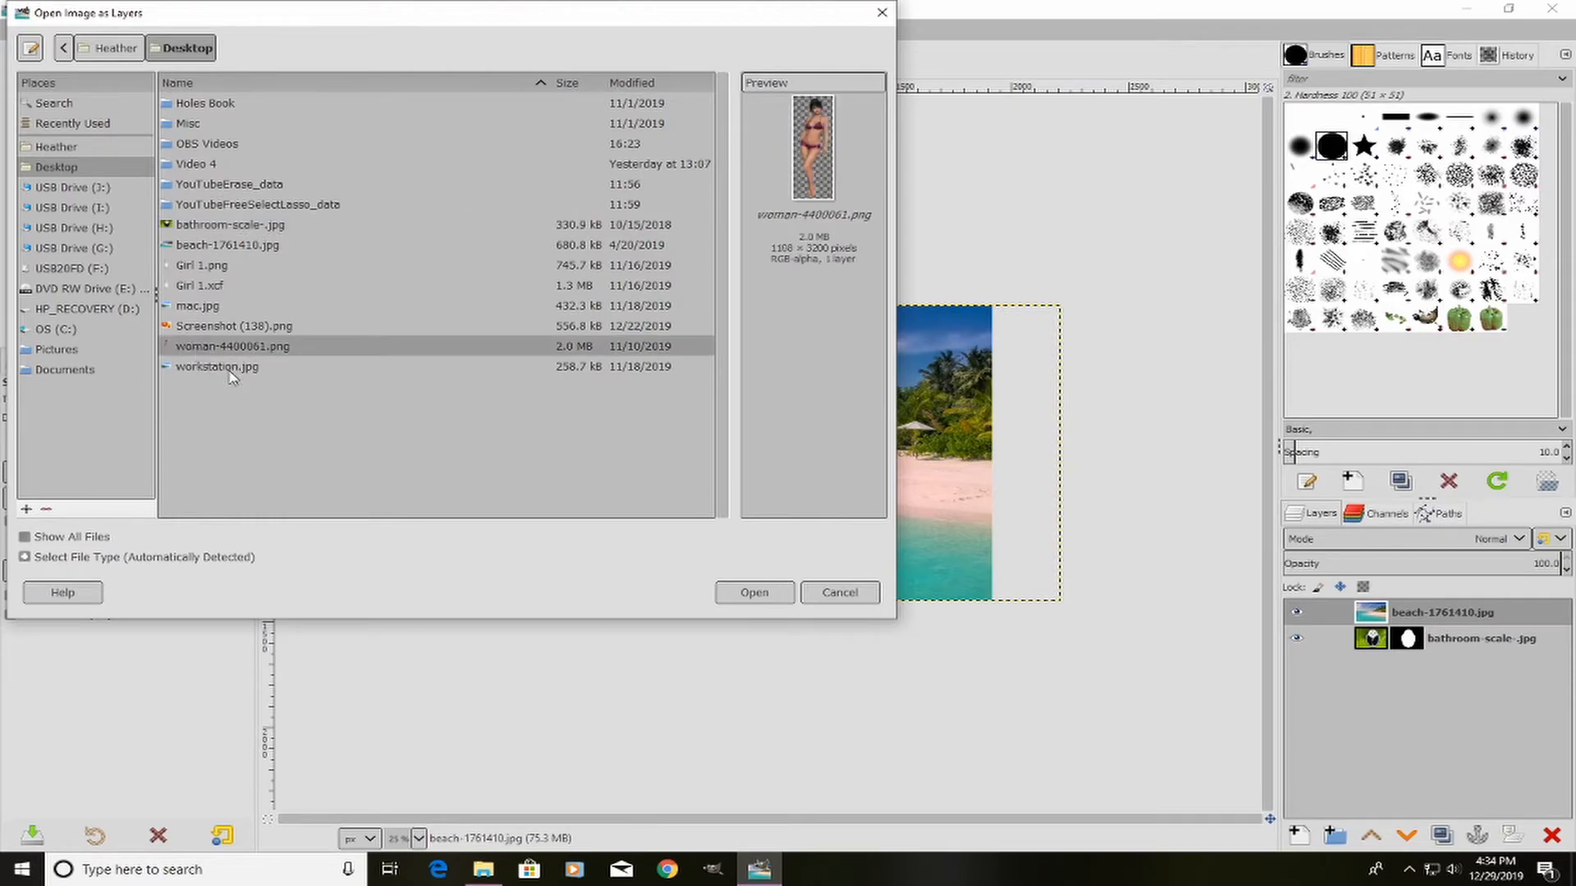
left_click(756, 594)
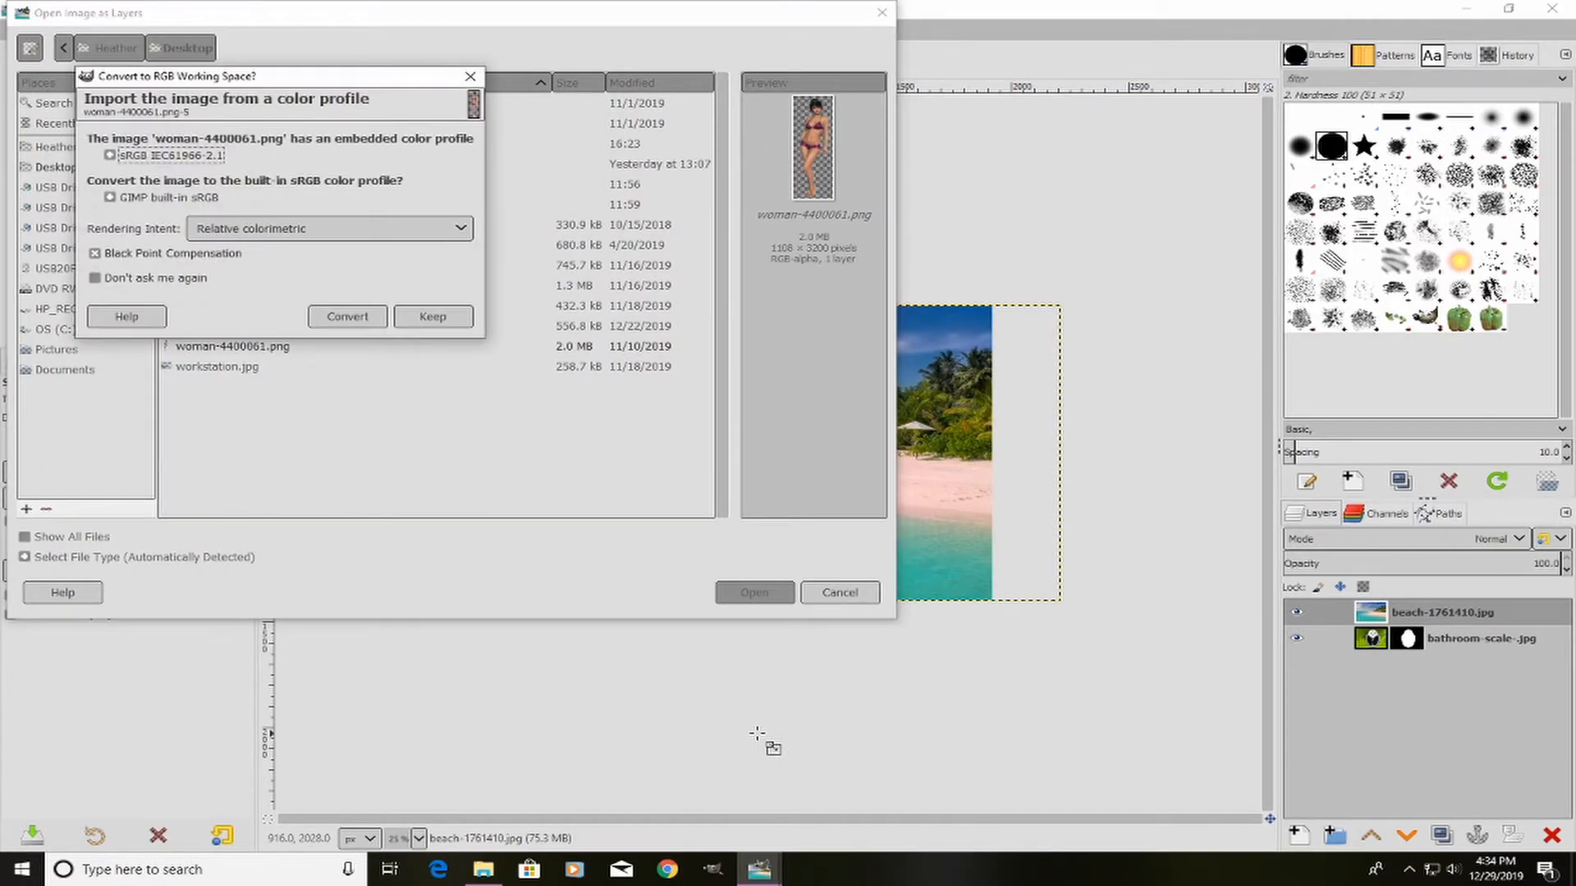
left_click(346, 317)
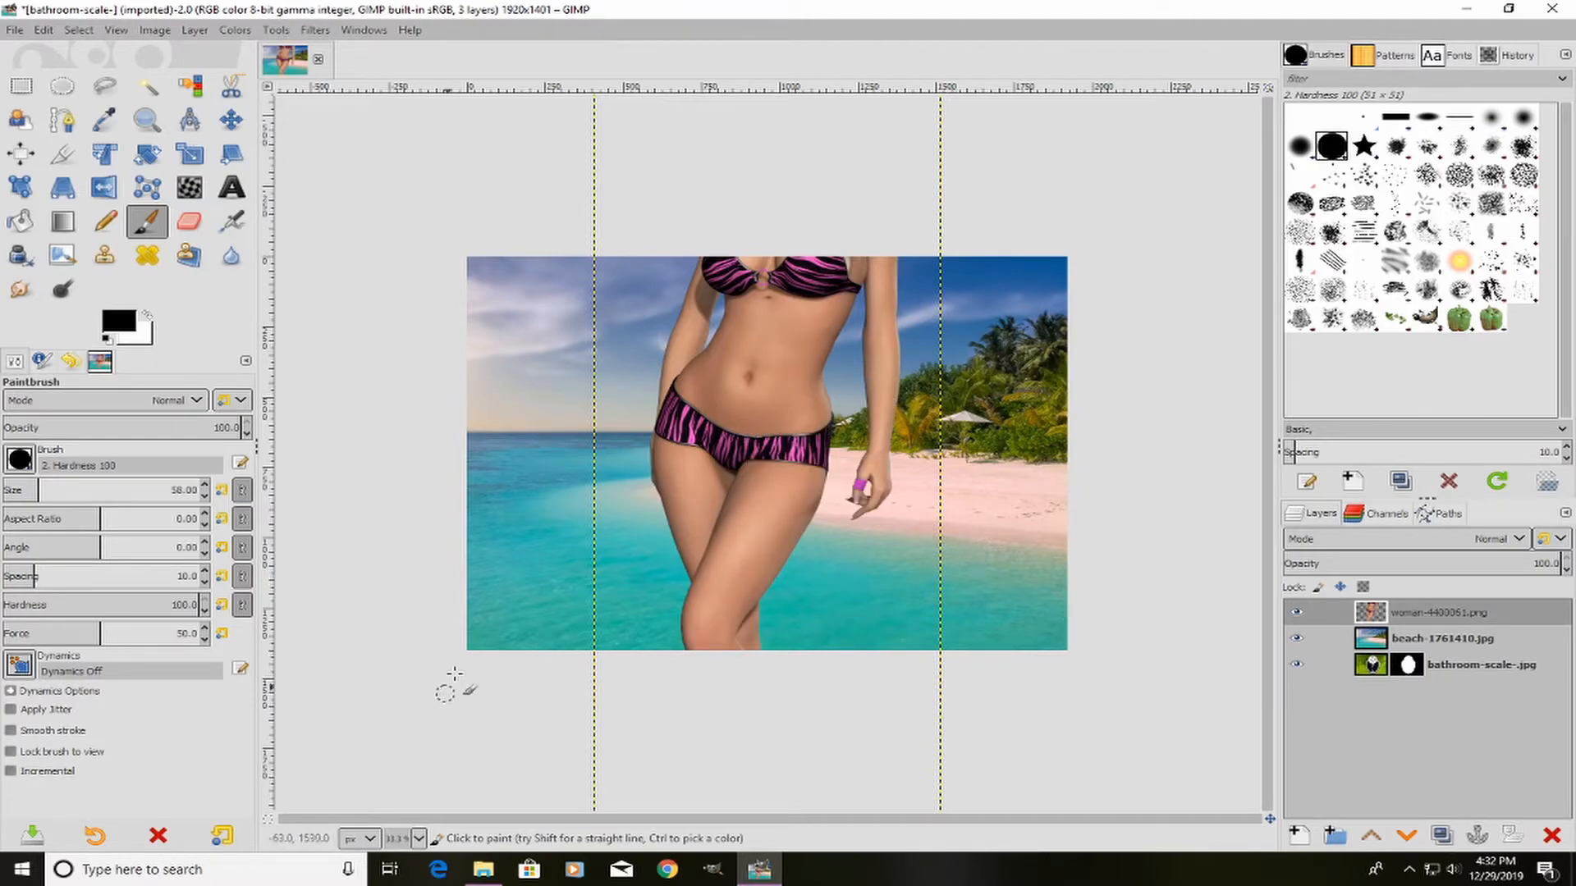
Step: Scale the woman layer down to about 224 × 700 px and move her onto the beach in front of the palms
left_click(419, 839)
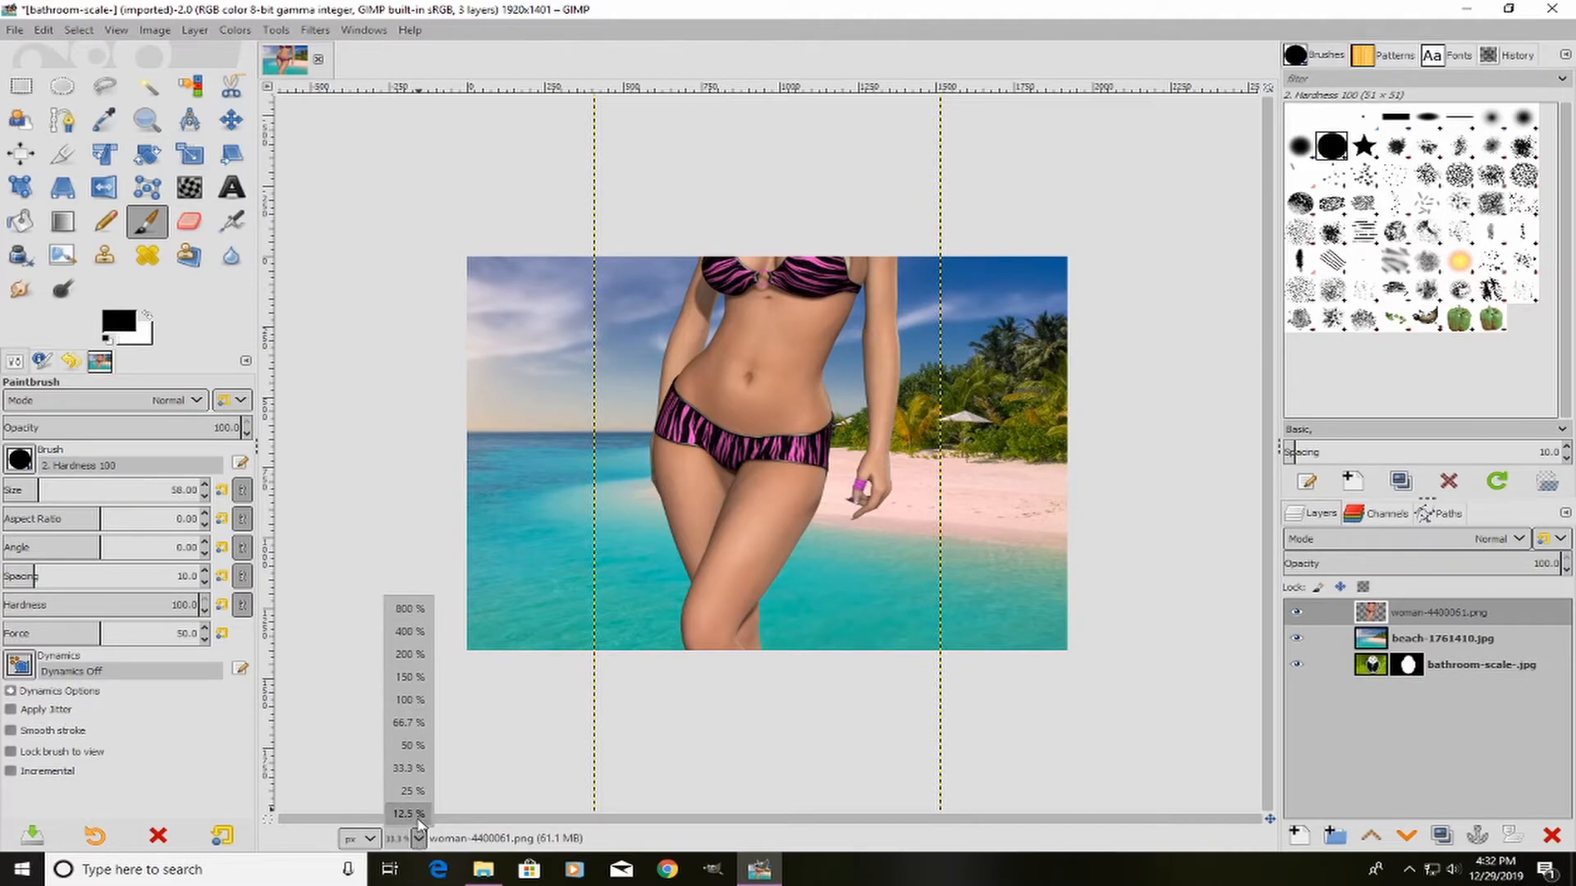
left_click(412, 792)
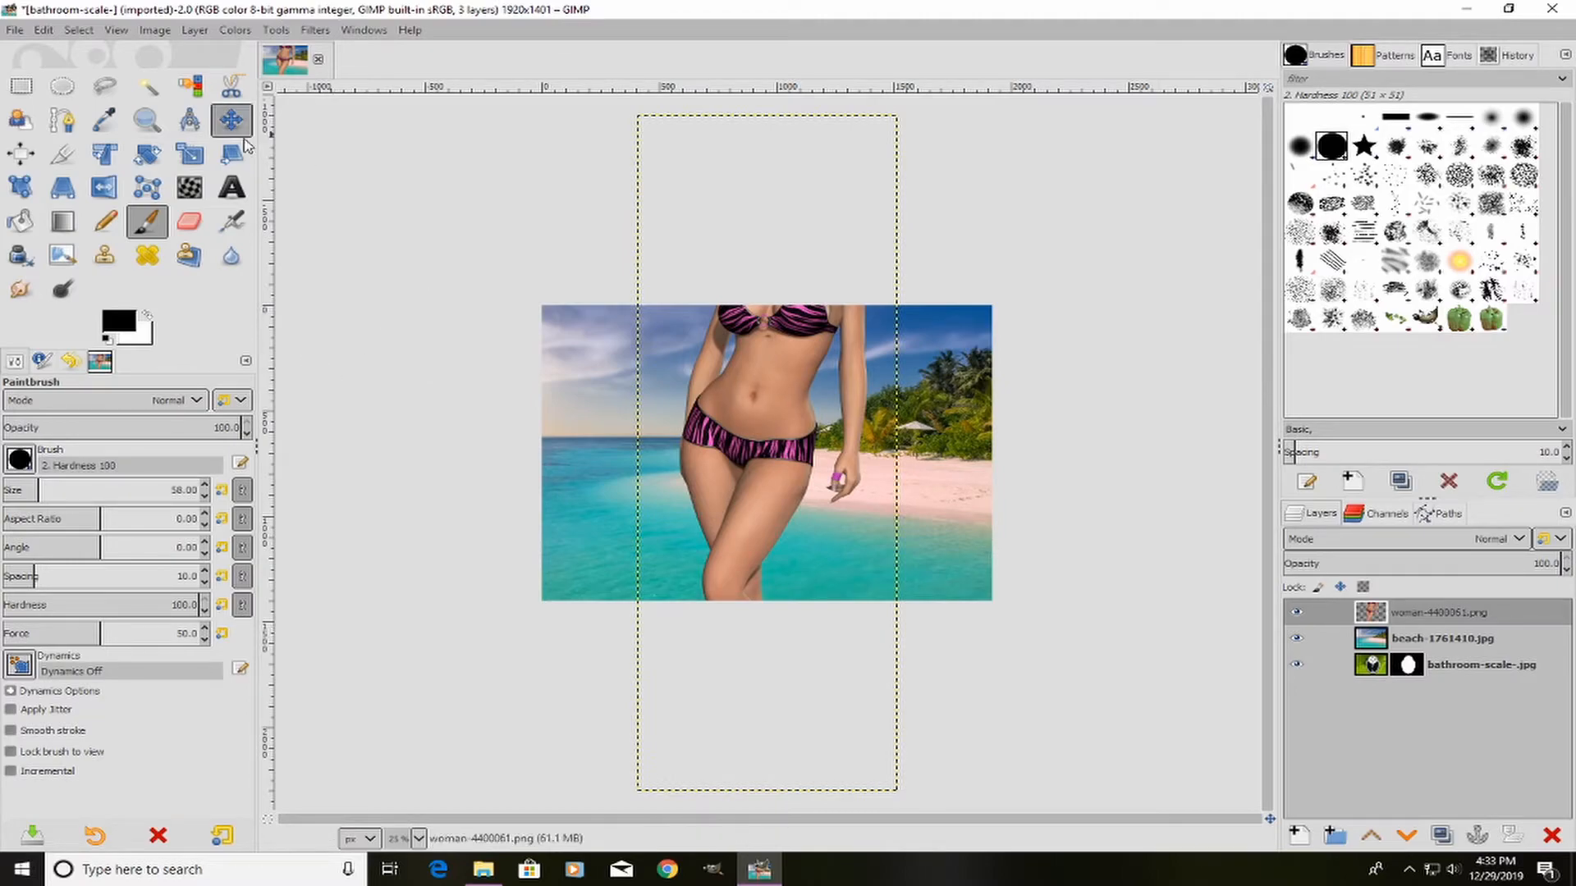
left_click(189, 155)
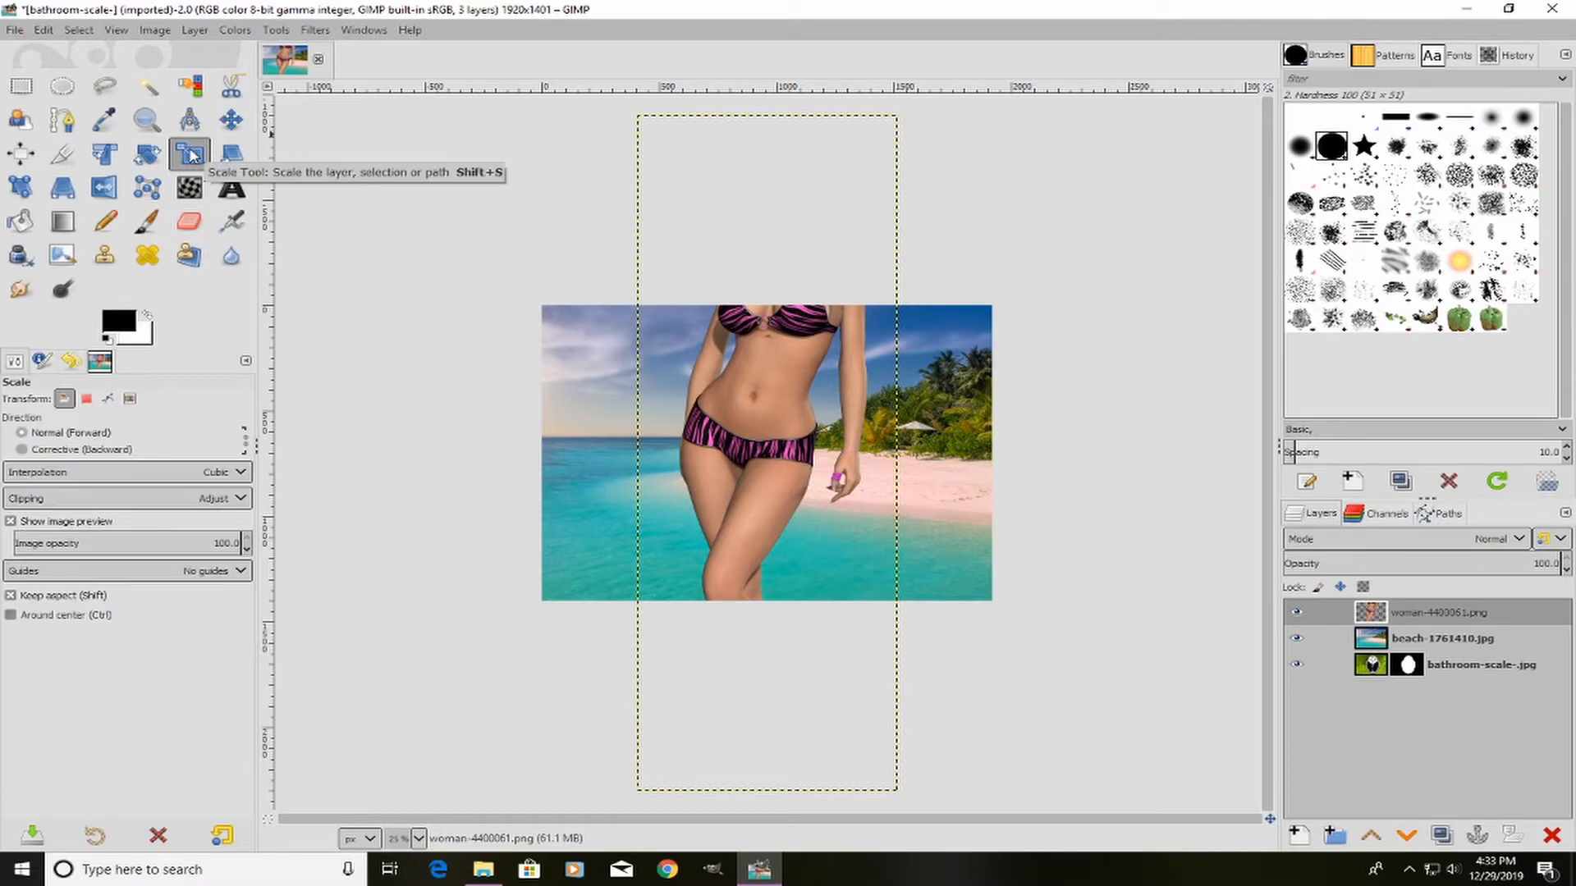
left_click(758, 394)
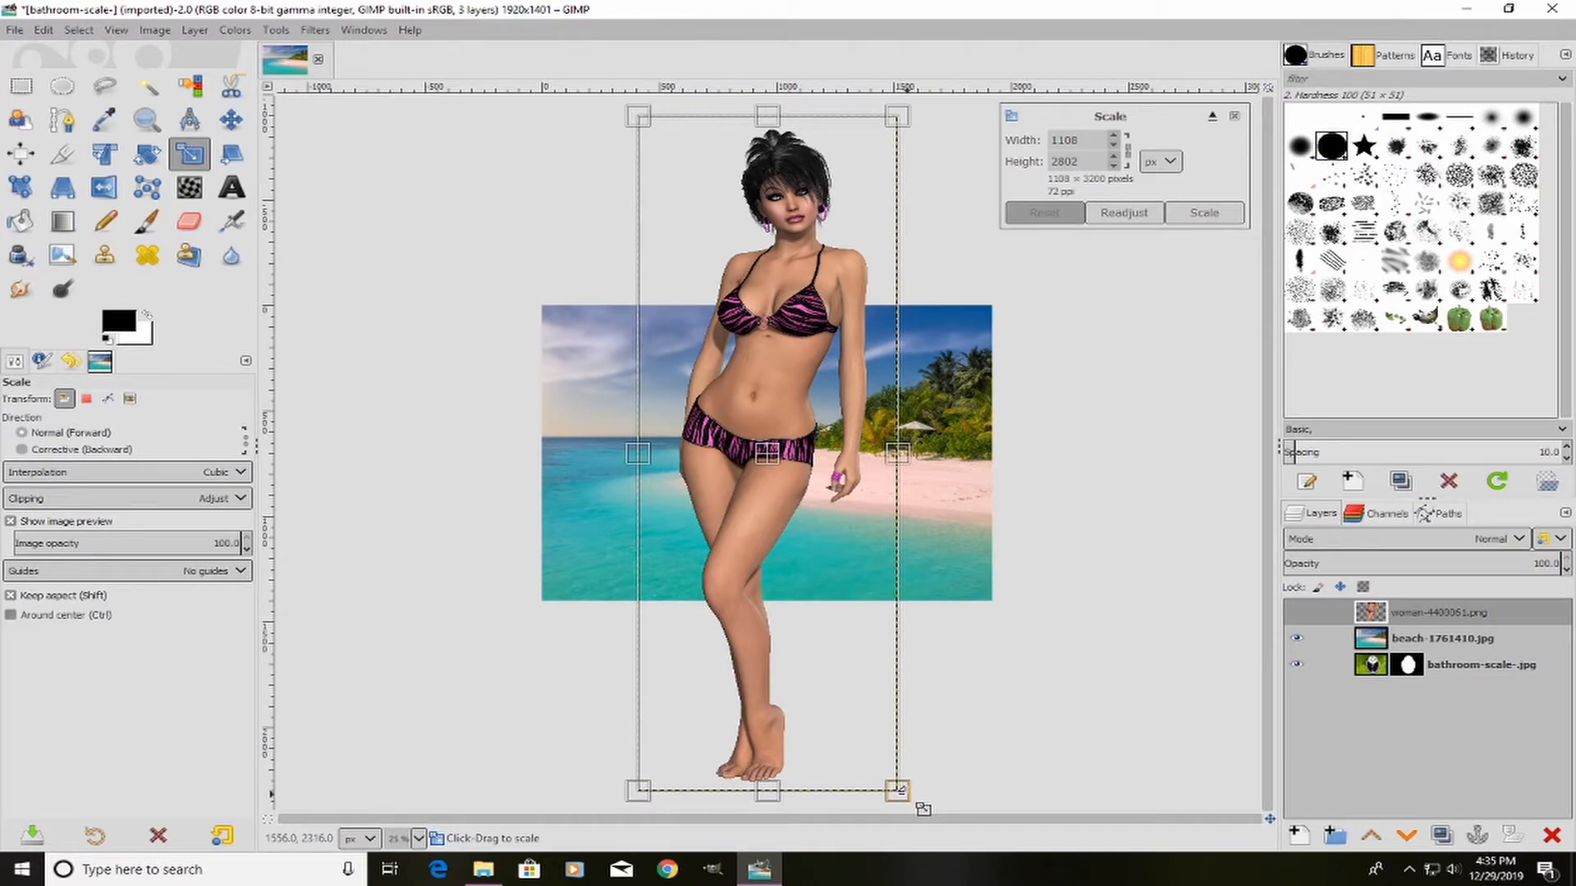
left_click_drag(899, 790, 692, 263)
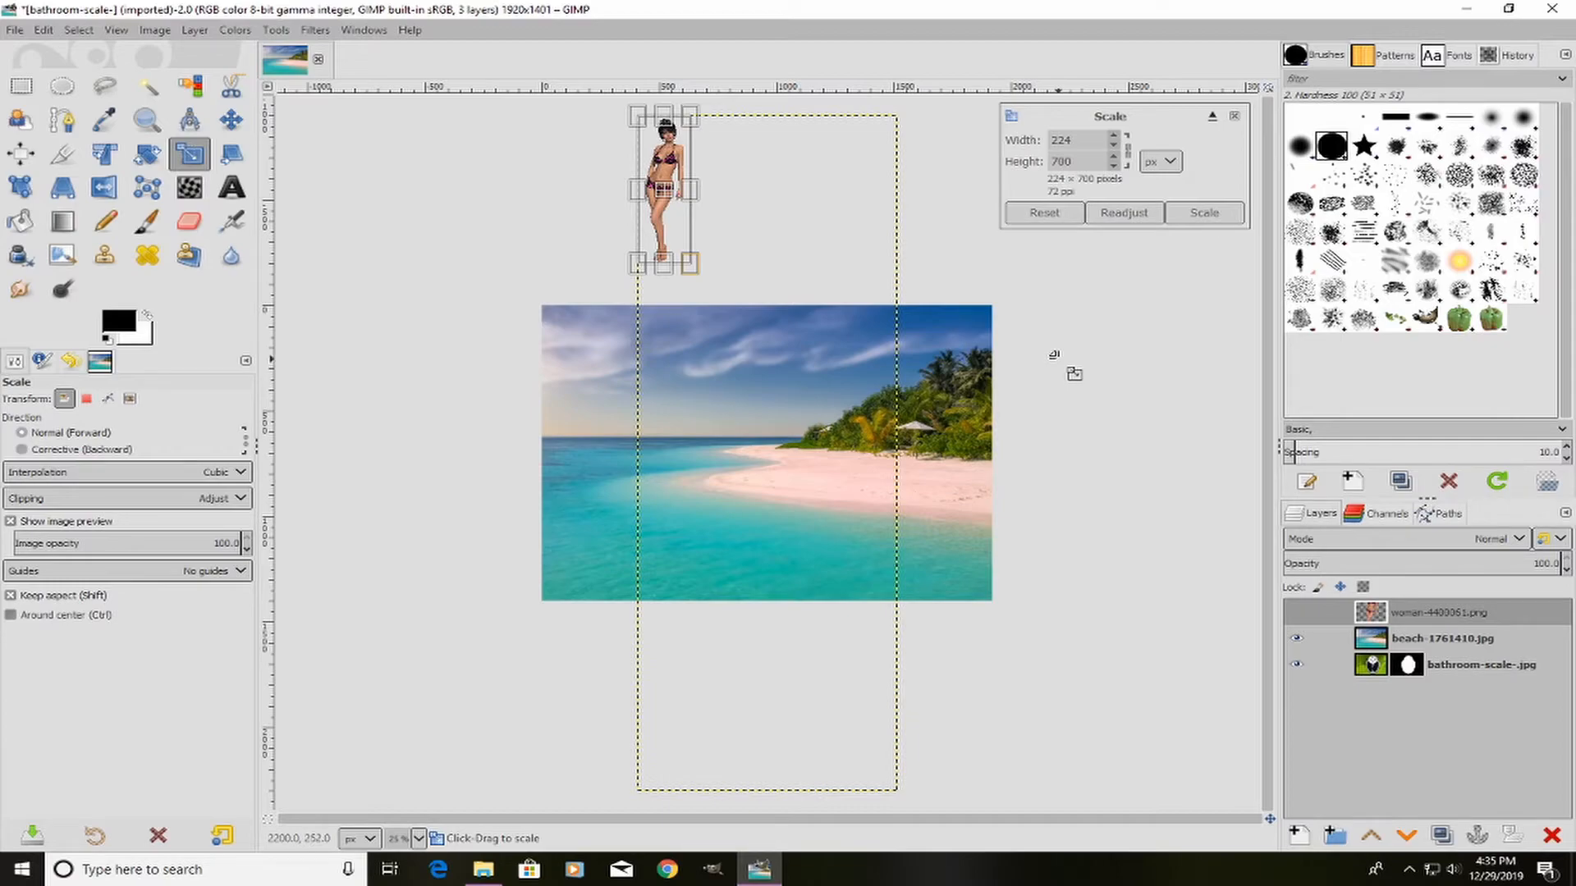
left_click(1205, 213)
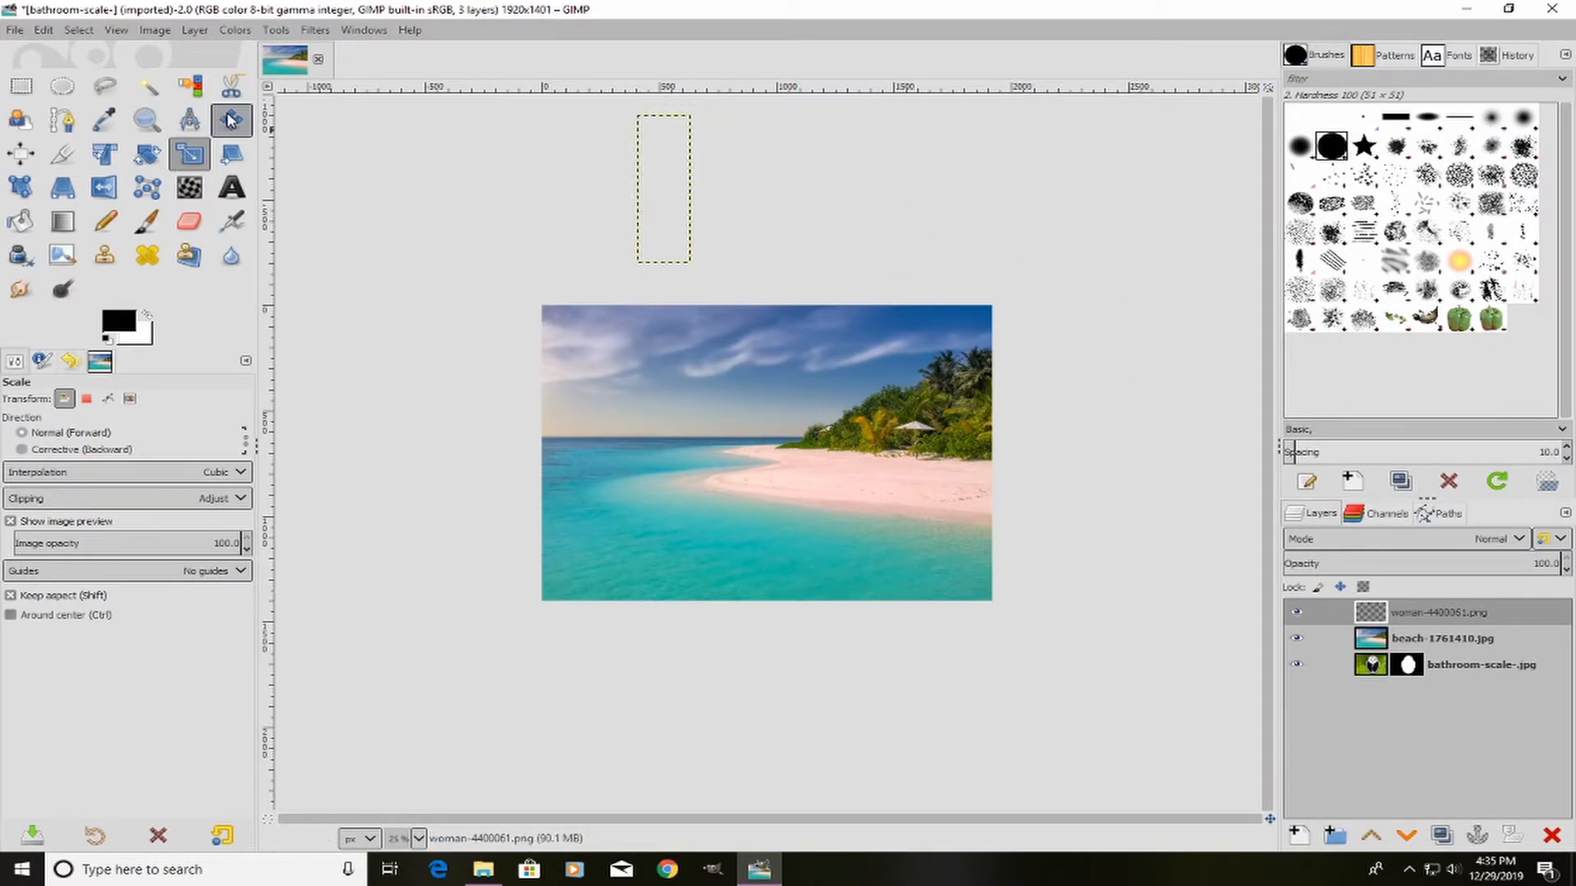
left_click(232, 121)
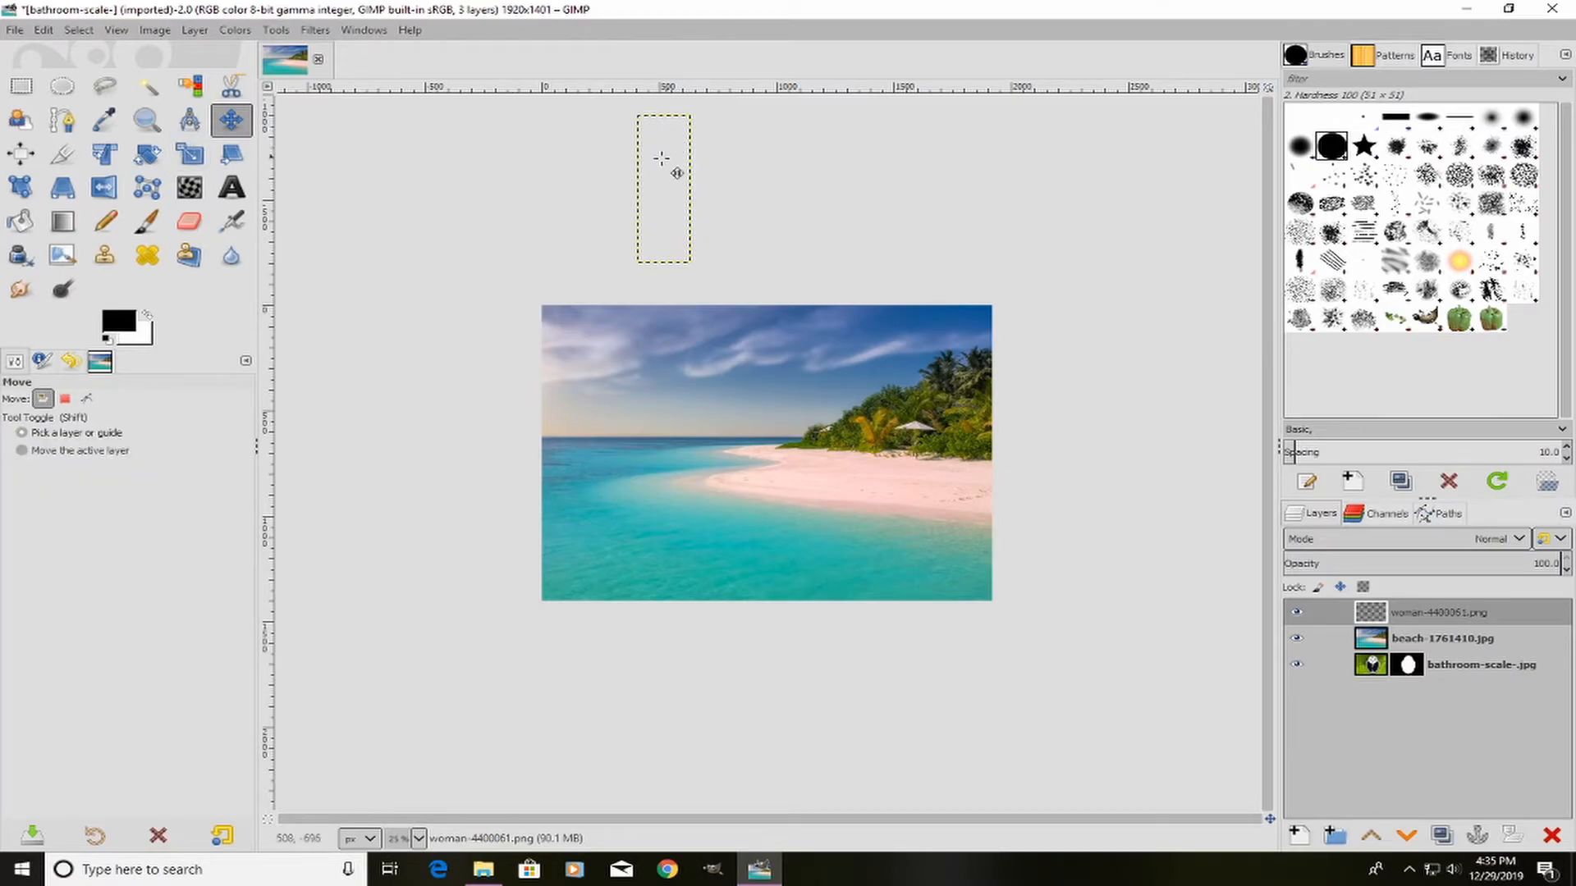
left_click_drag(675, 179, 880, 409)
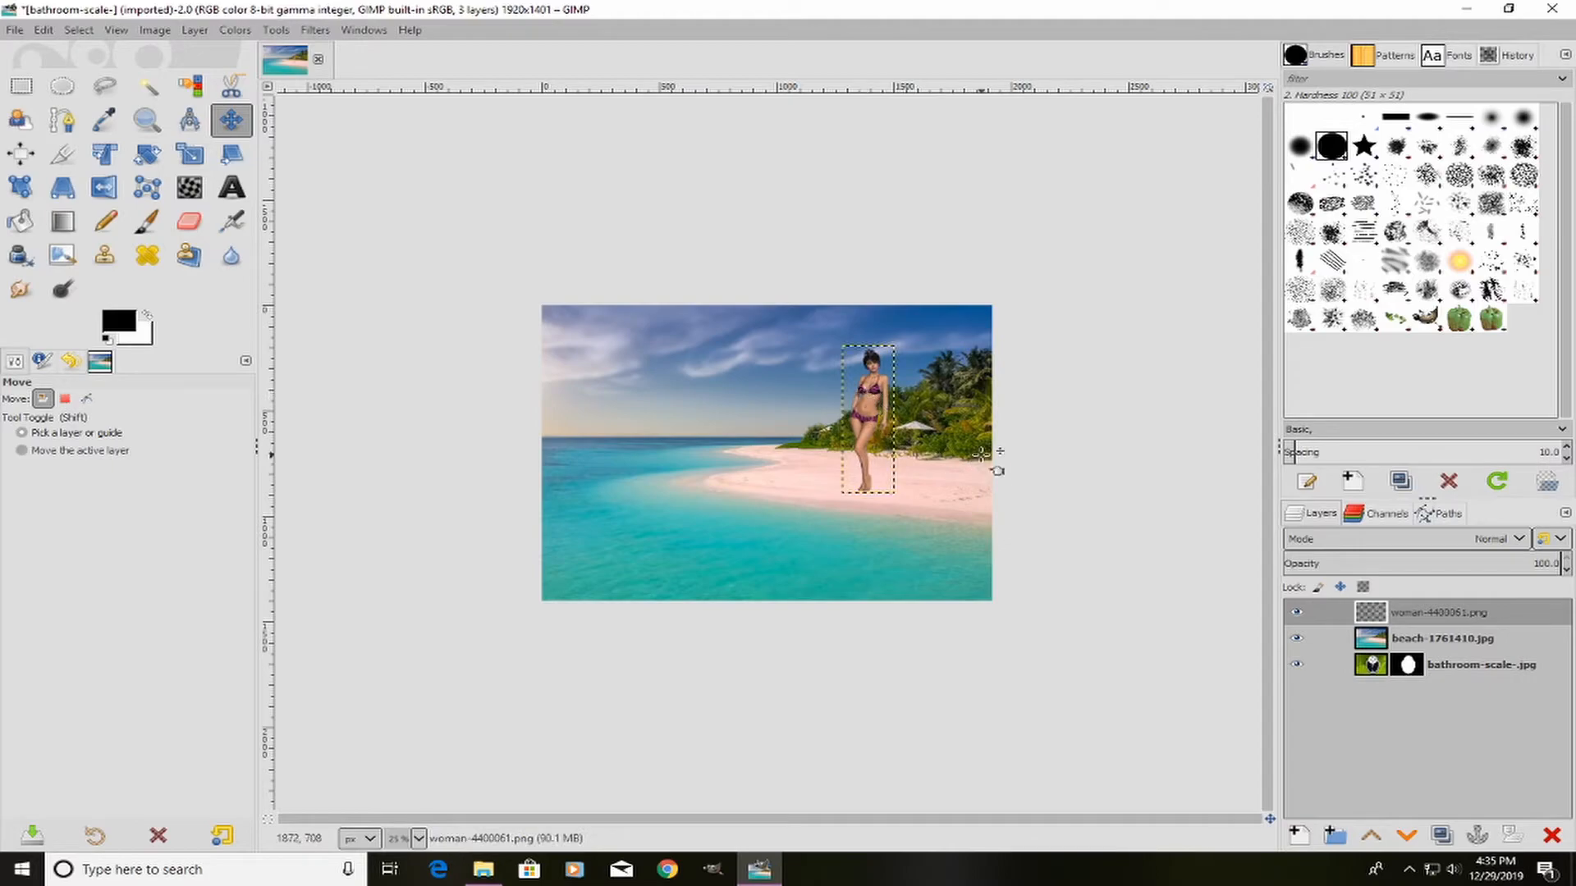
Step: Scale the woman layer down to about 164 × 484 px and move her feet onto the pink sand near the umbrella
left_click(191, 158)
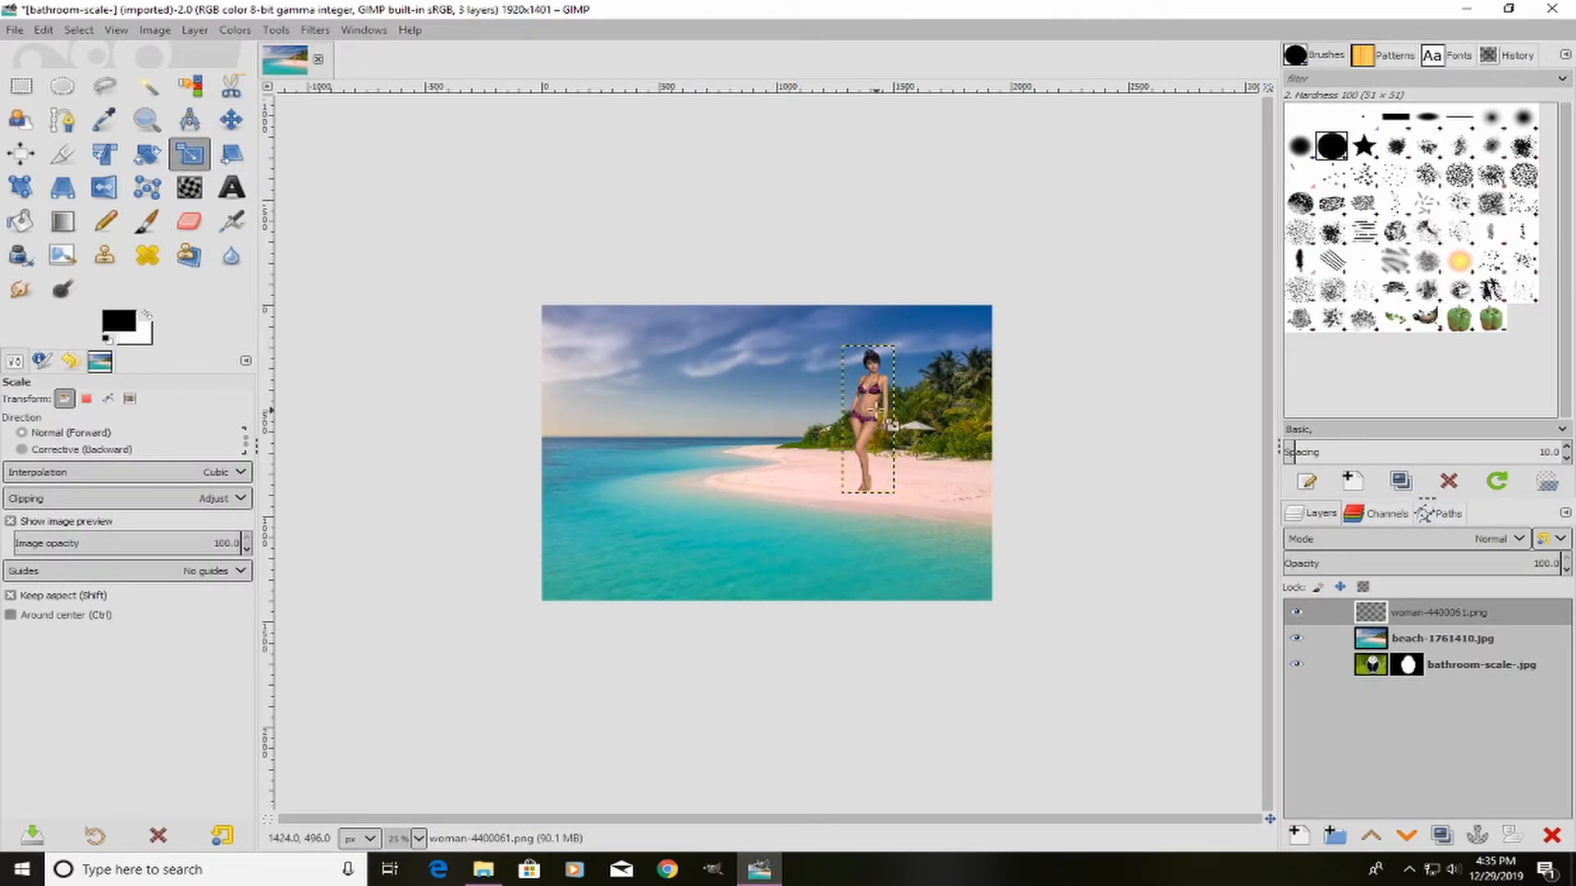
left_click(871, 408)
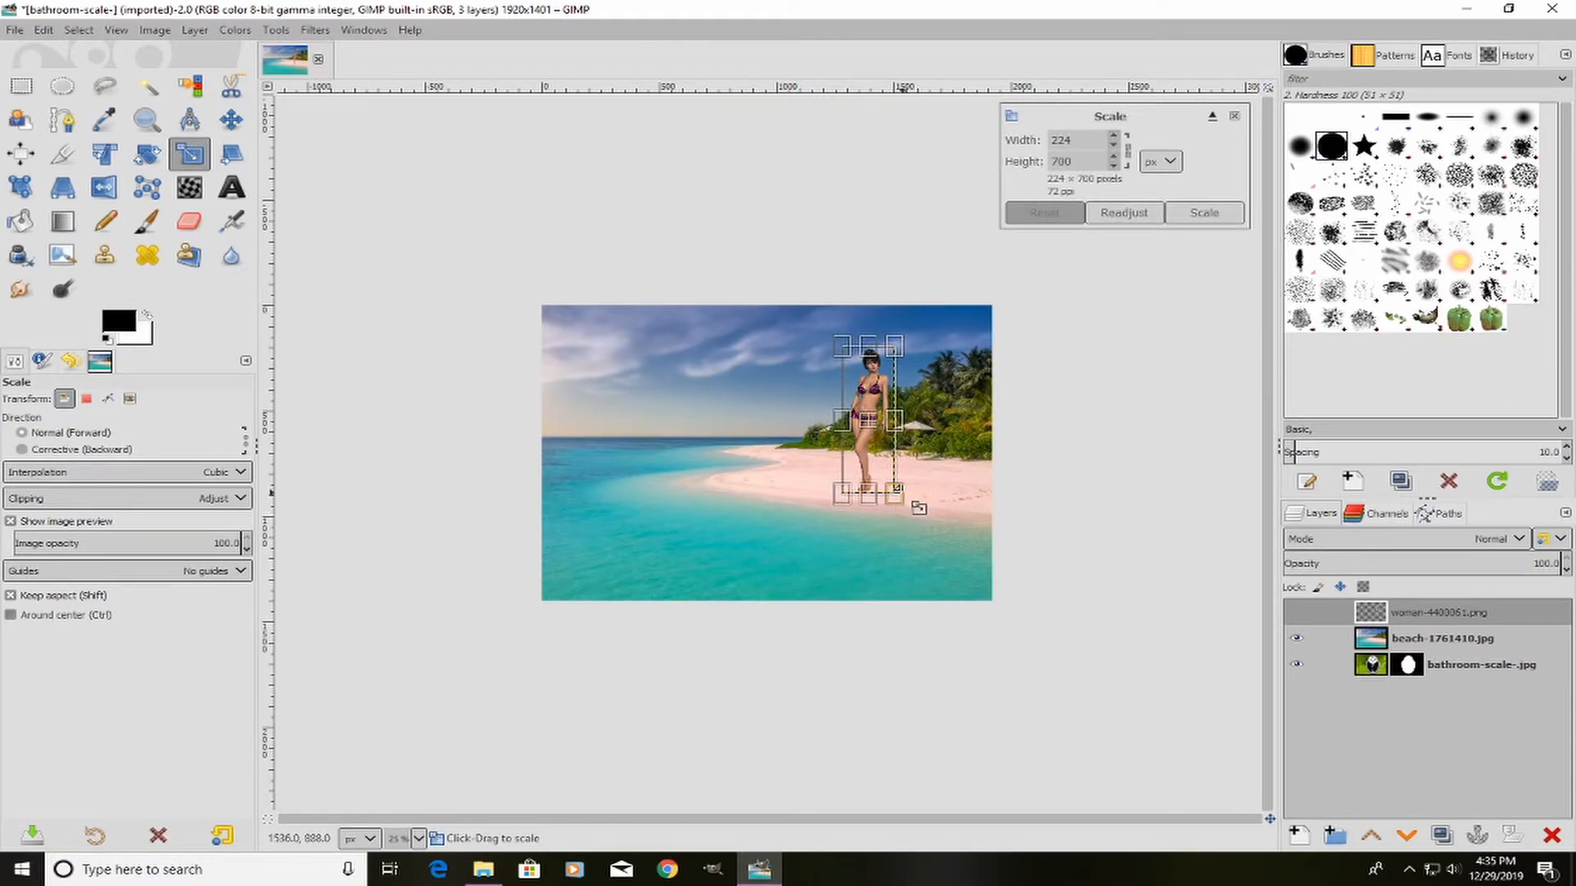
left_click_drag(916, 517, 902, 472)
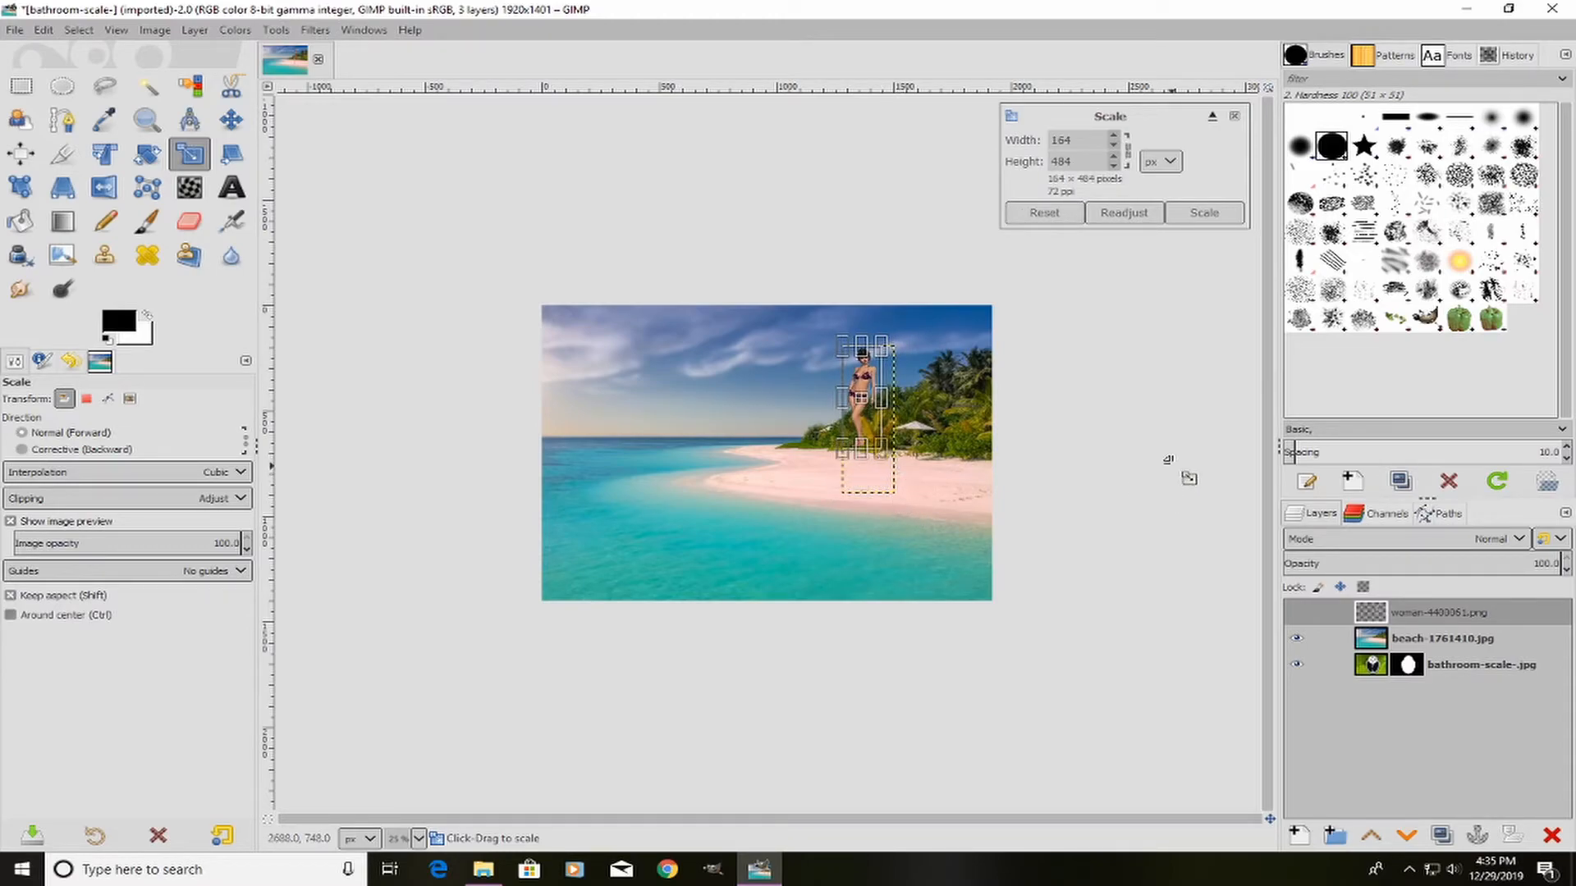
left_click(1206, 213)
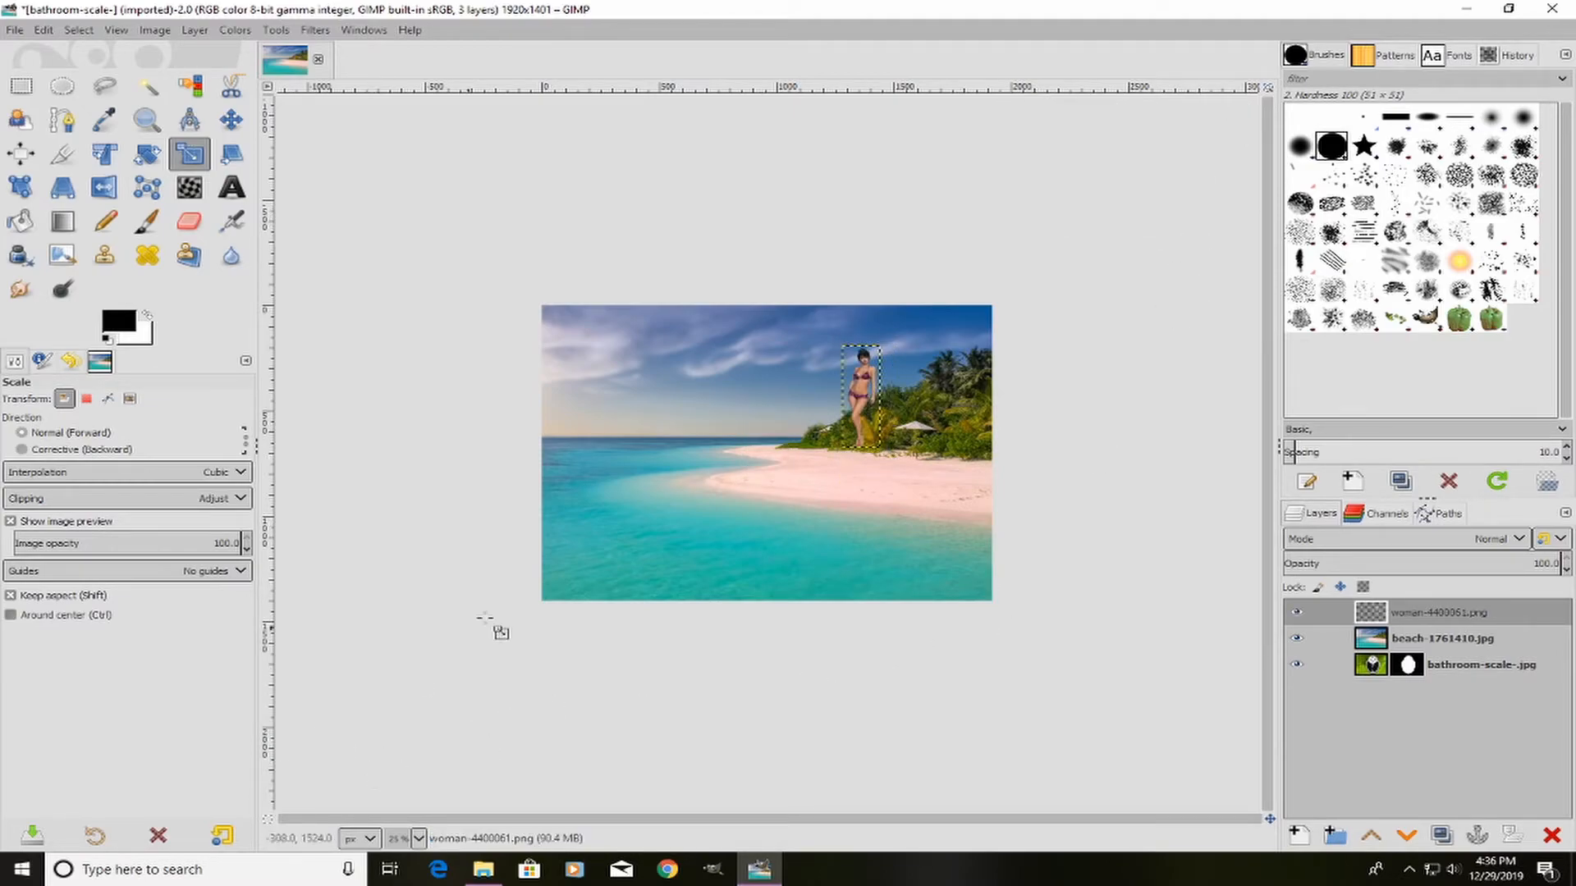
left_click(231, 121)
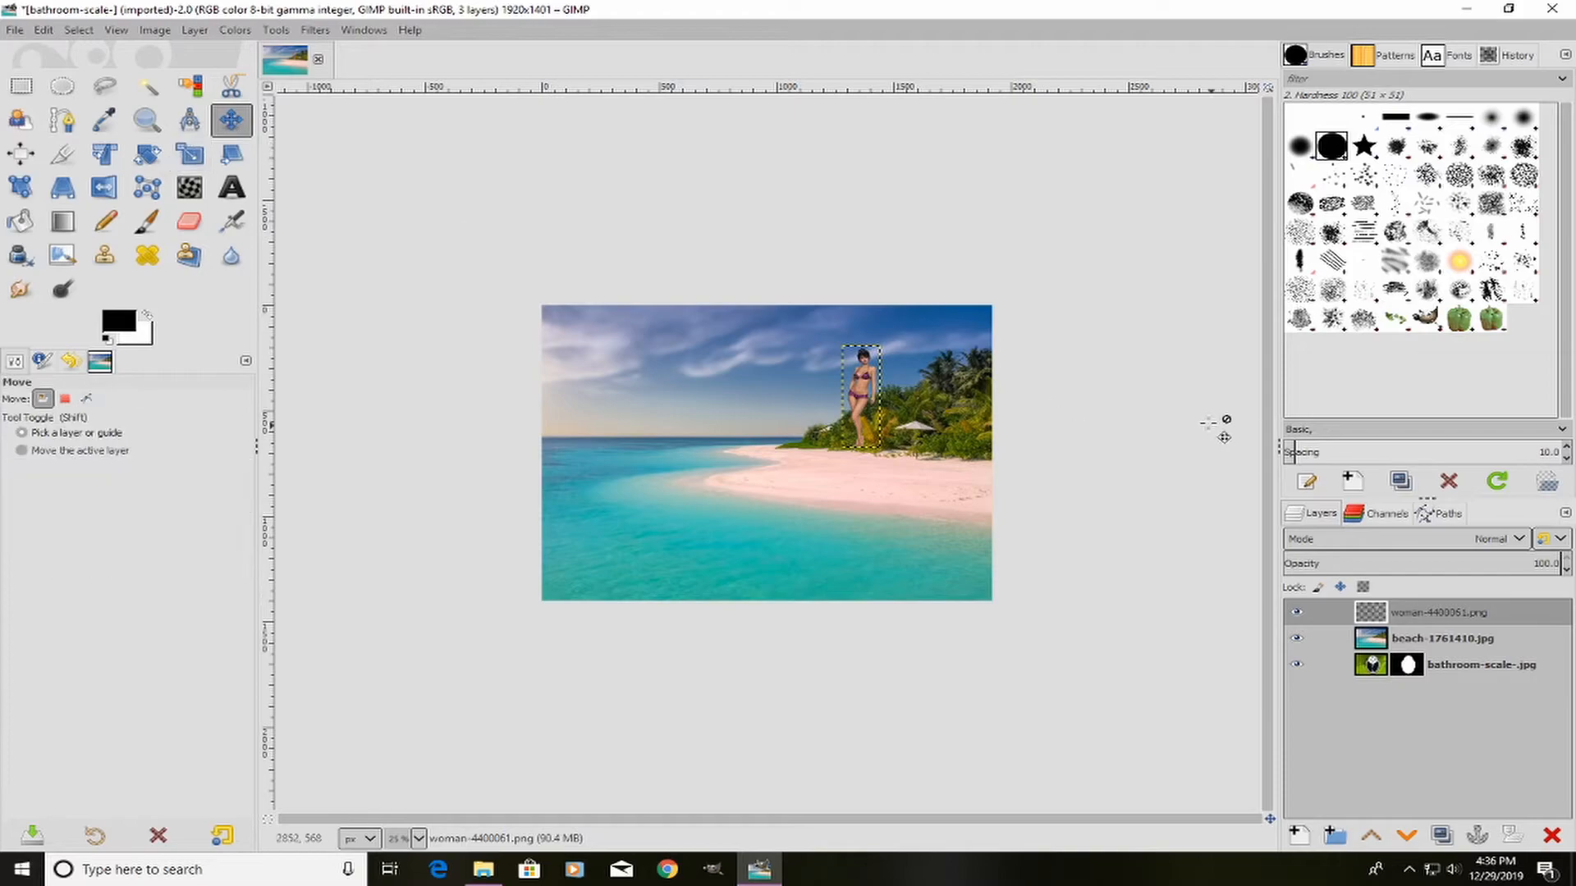
left_click_drag(878, 401, 912, 444)
left_click(419, 838)
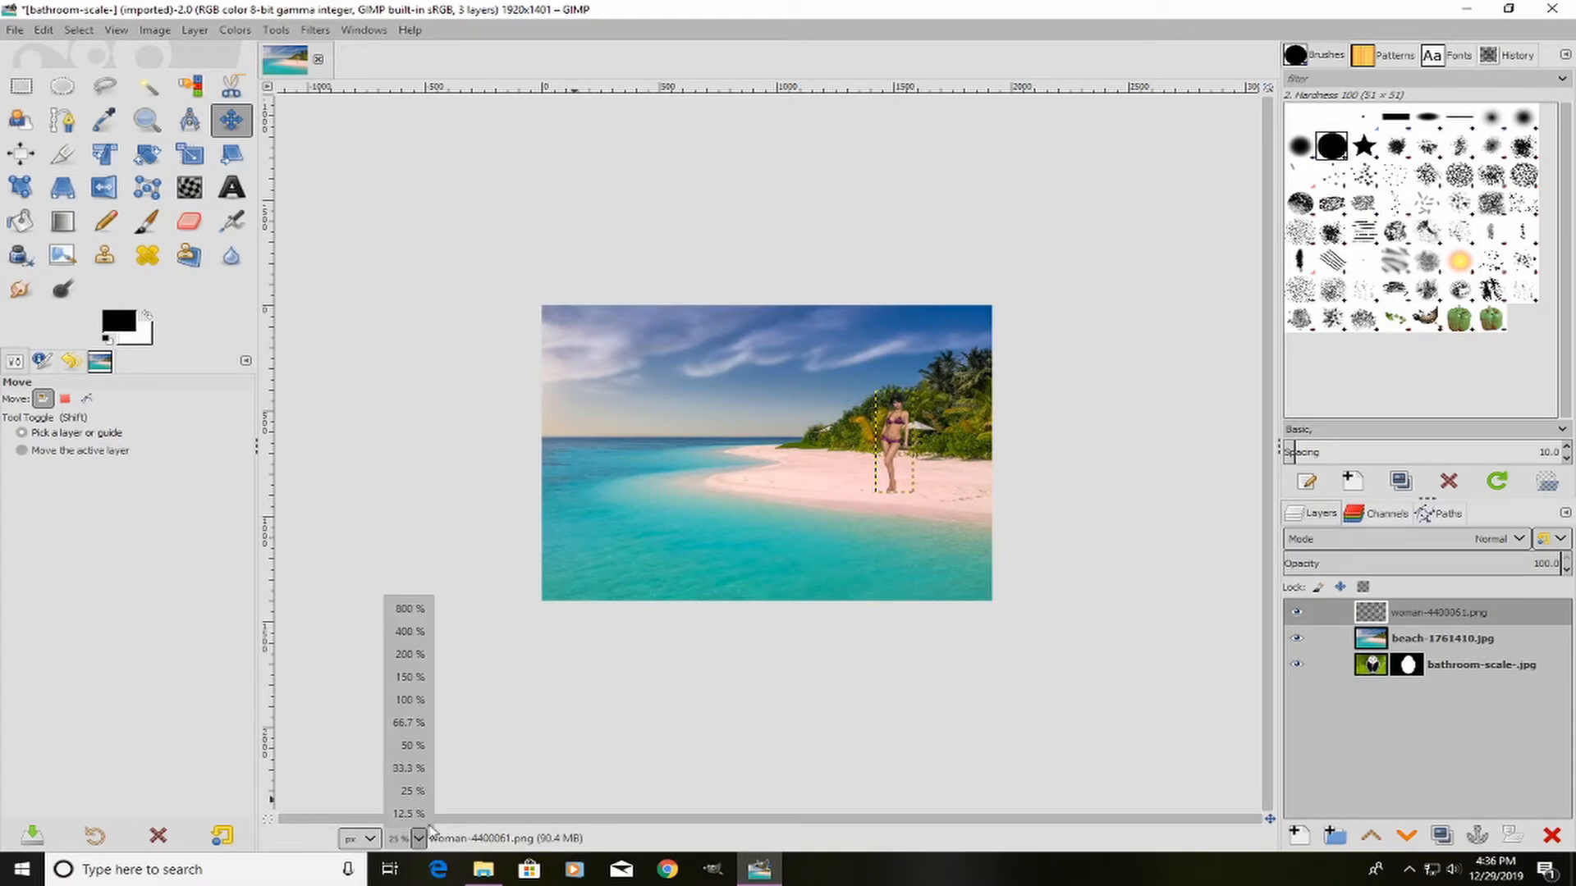
left_click(409, 745)
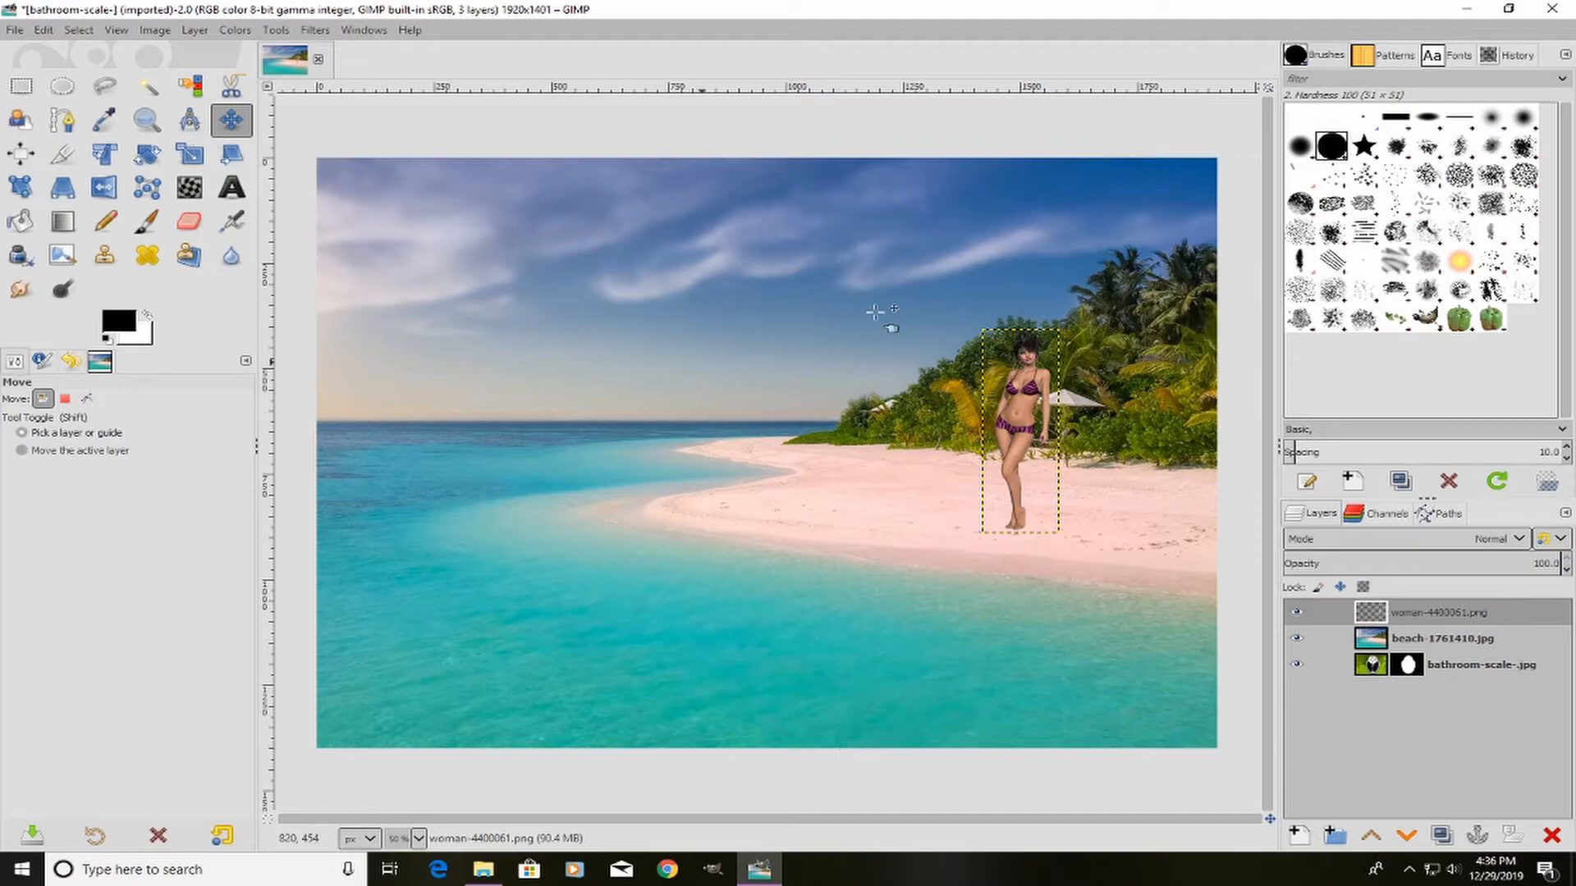
Step: Move the bathroom-scale layer to the top of the layer stack, above the woman and beach layers
left_click(1345, 643)
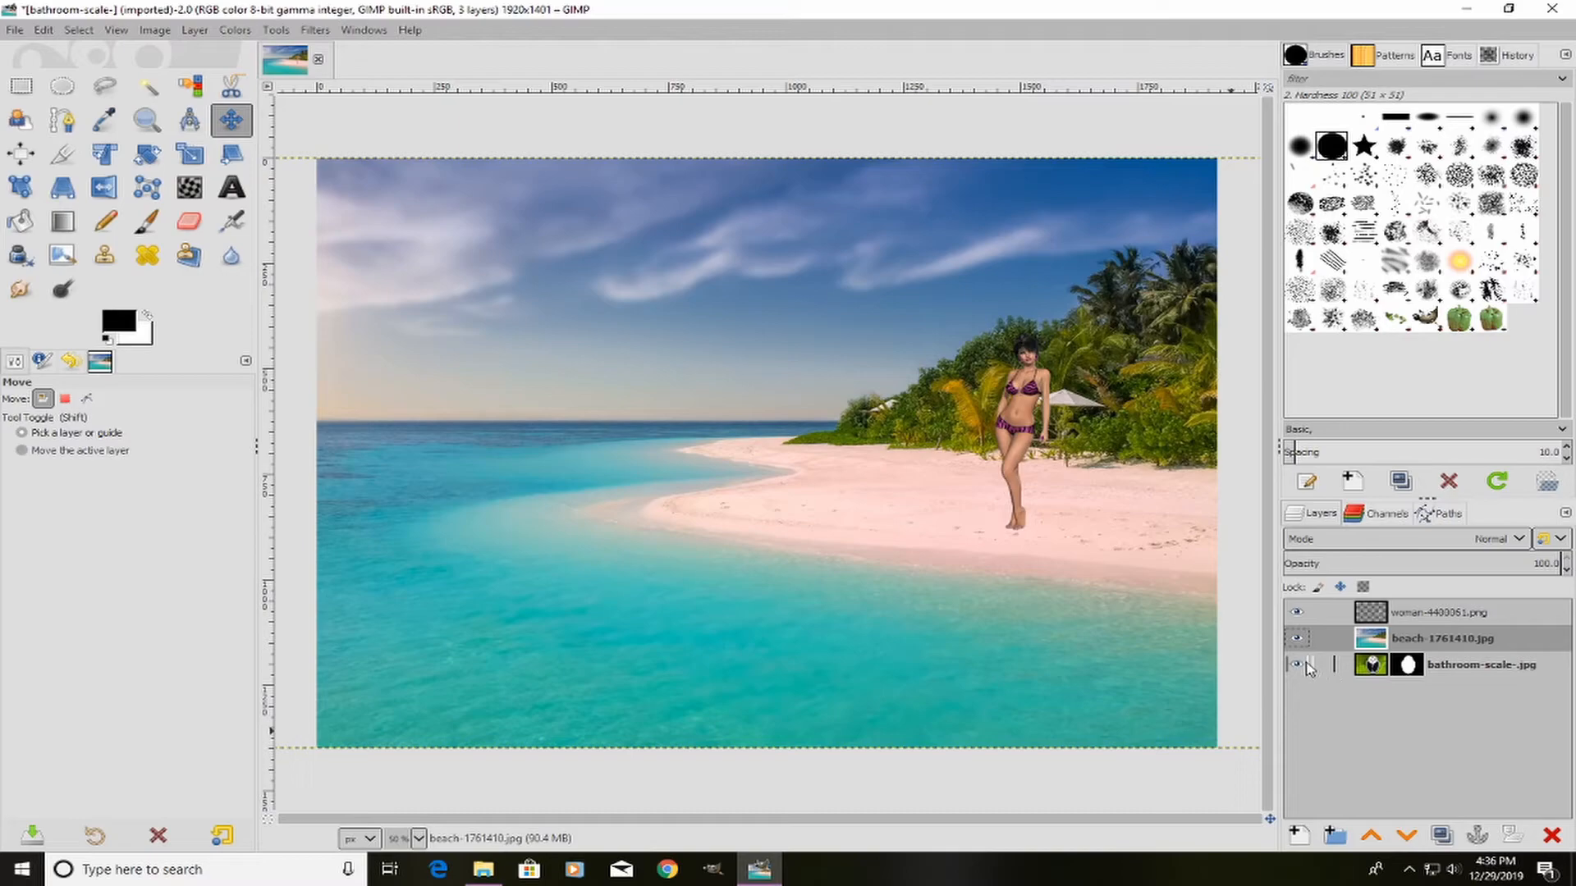
left_click(1451, 667)
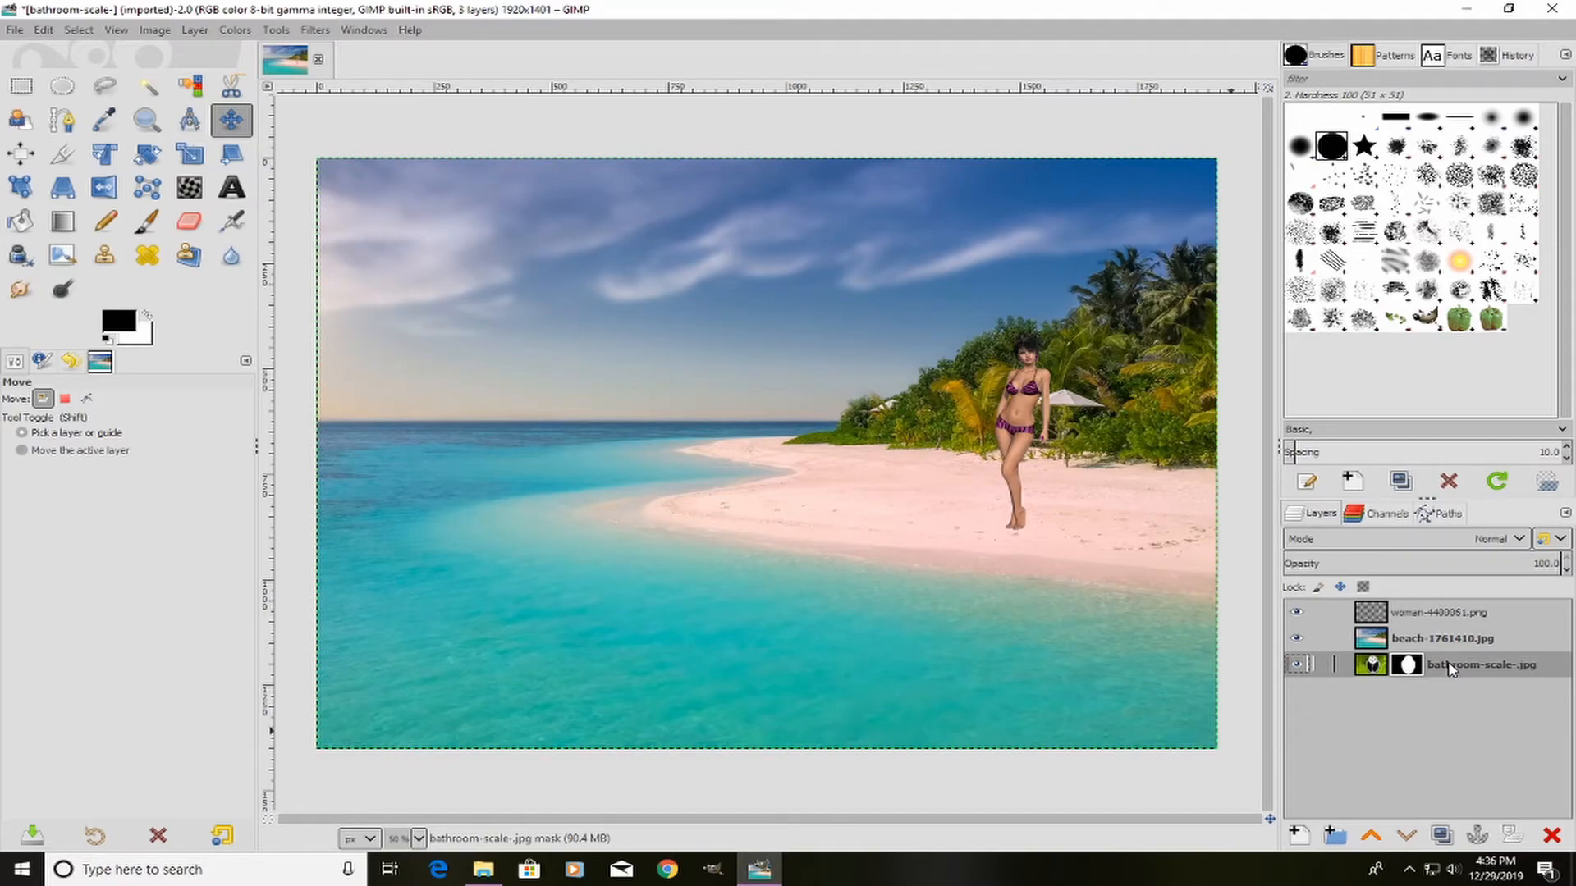
left_click_drag(1451, 667, 1438, 609)
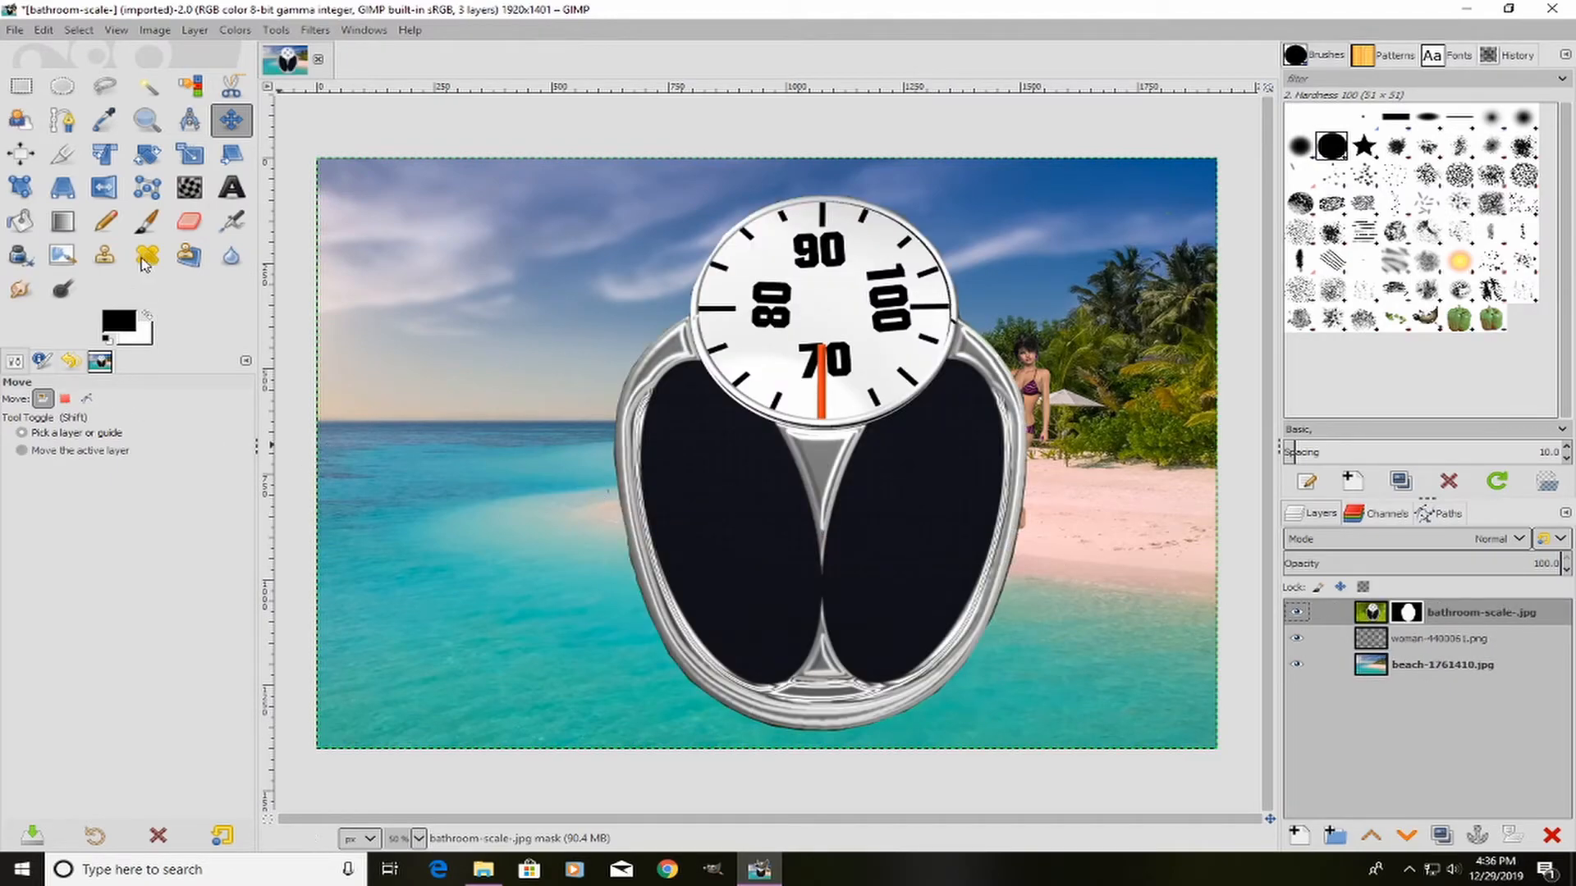
left_click(190, 154)
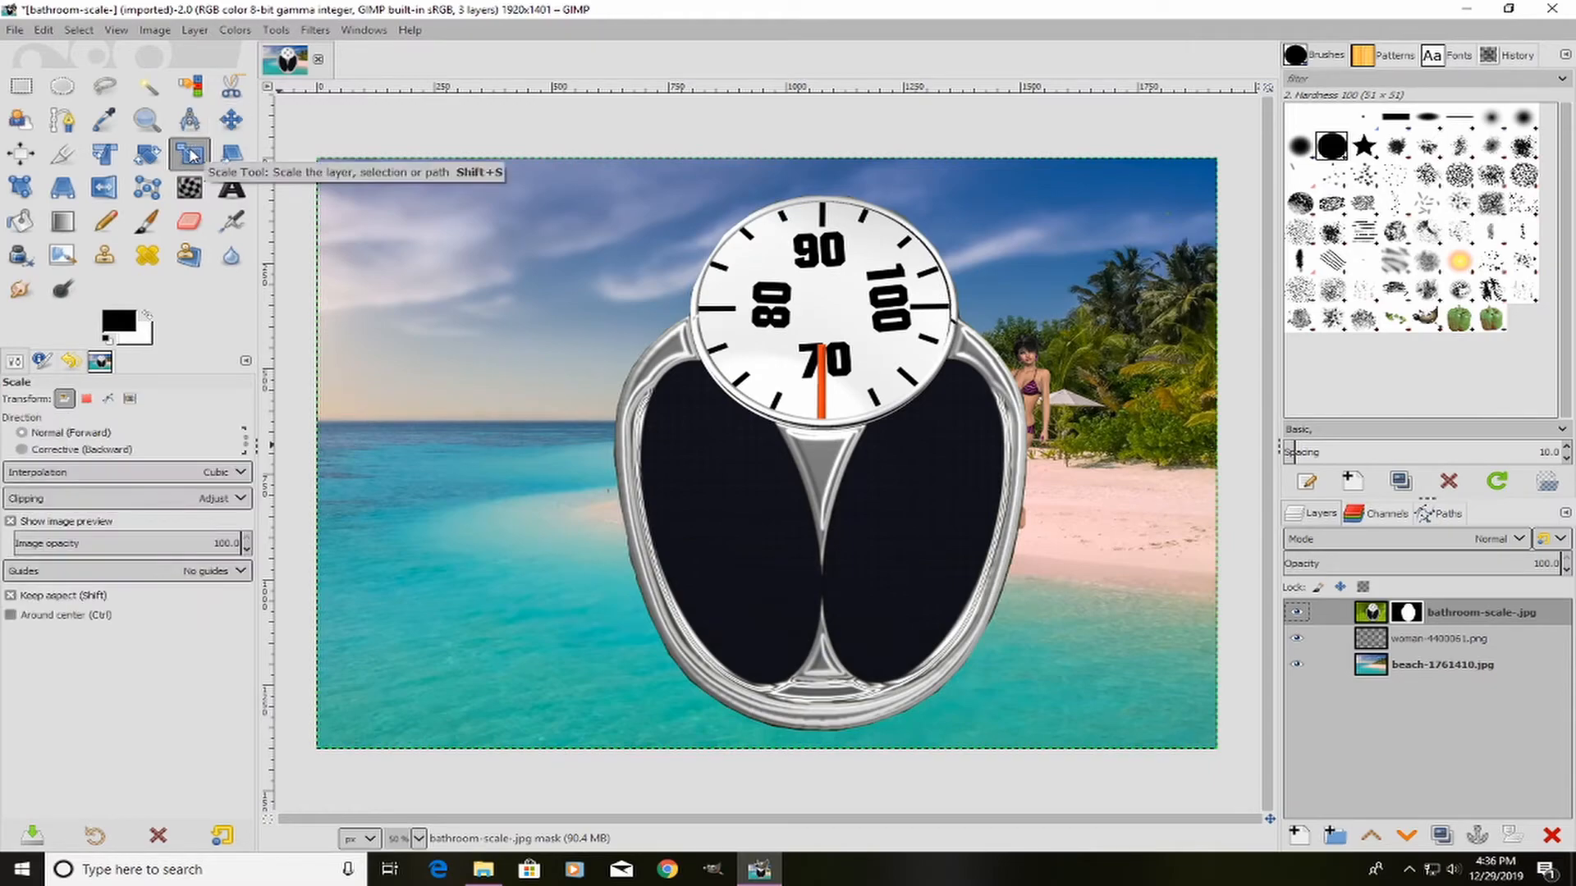
left_click(858, 488)
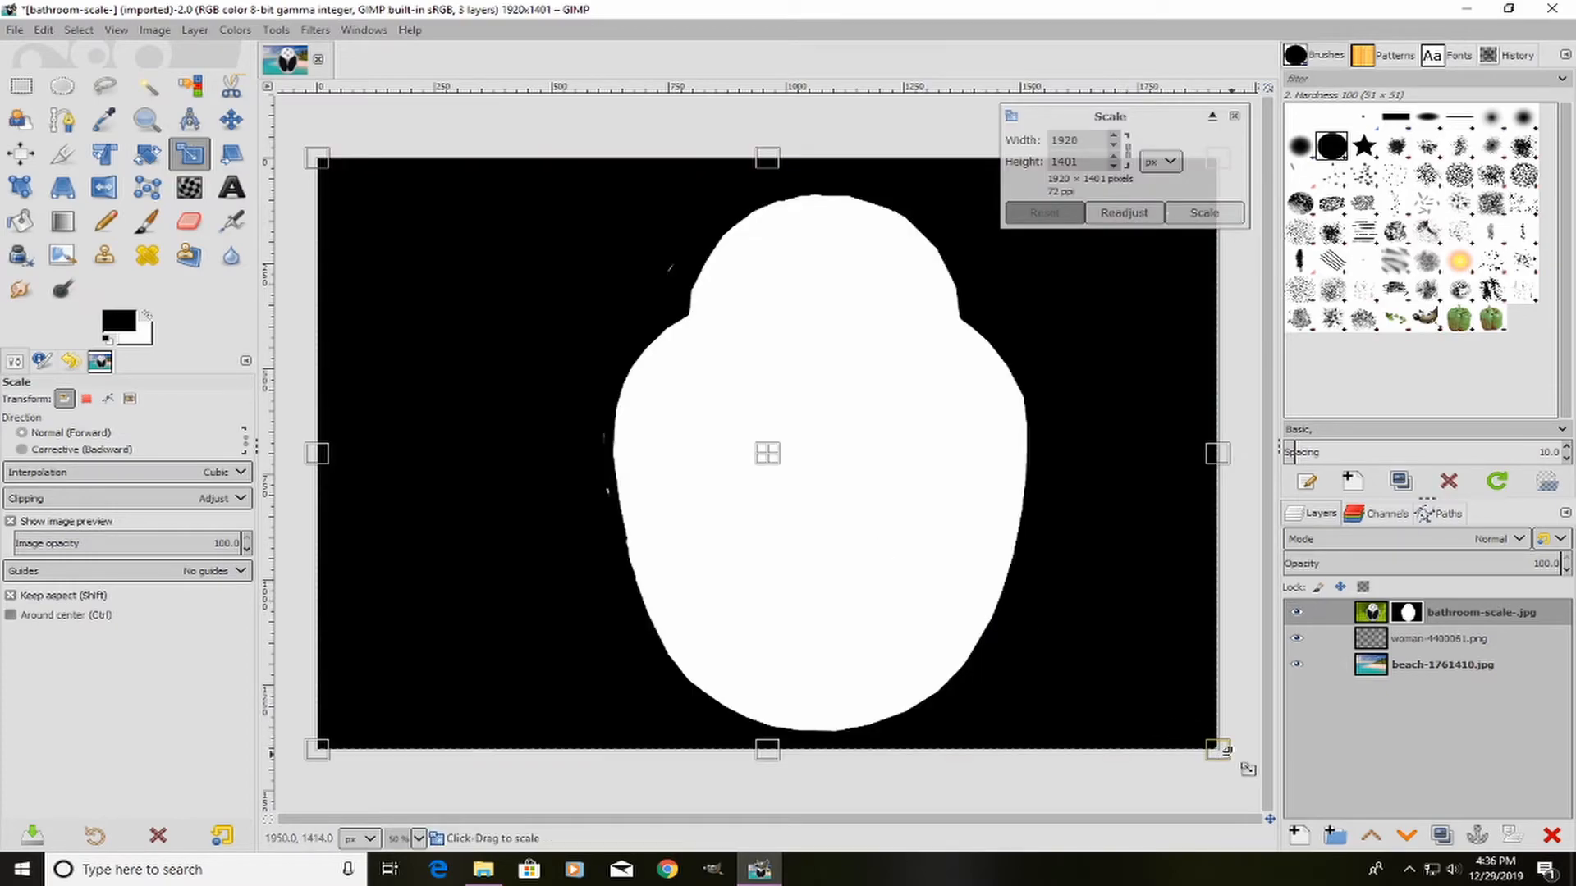
left_click_drag(1242, 769, 742, 433)
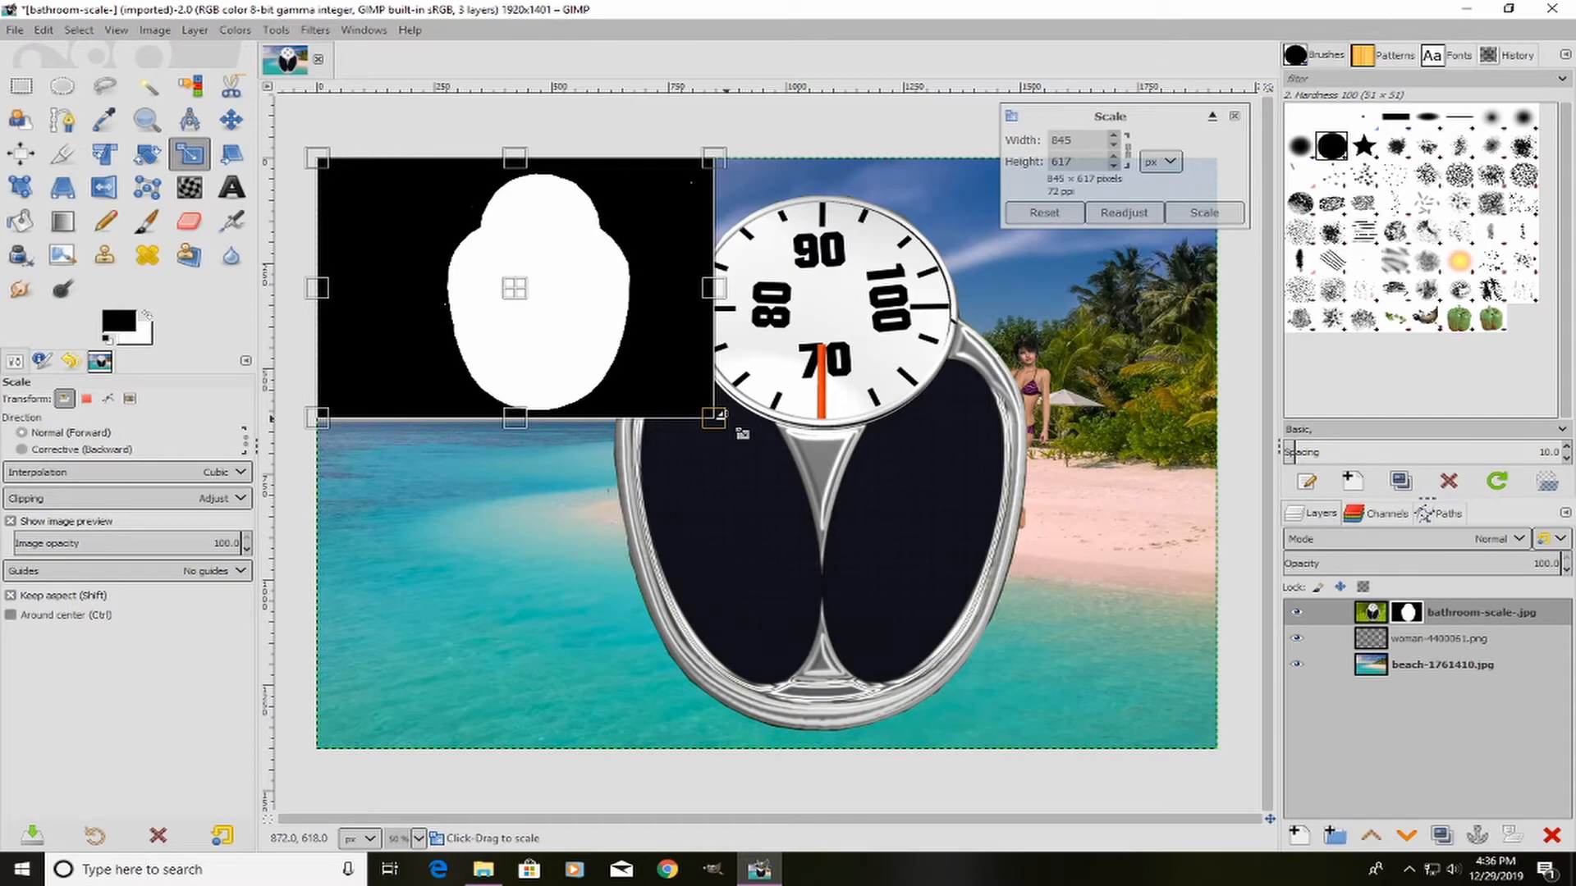
left_click_drag(742, 433, 1087, 661)
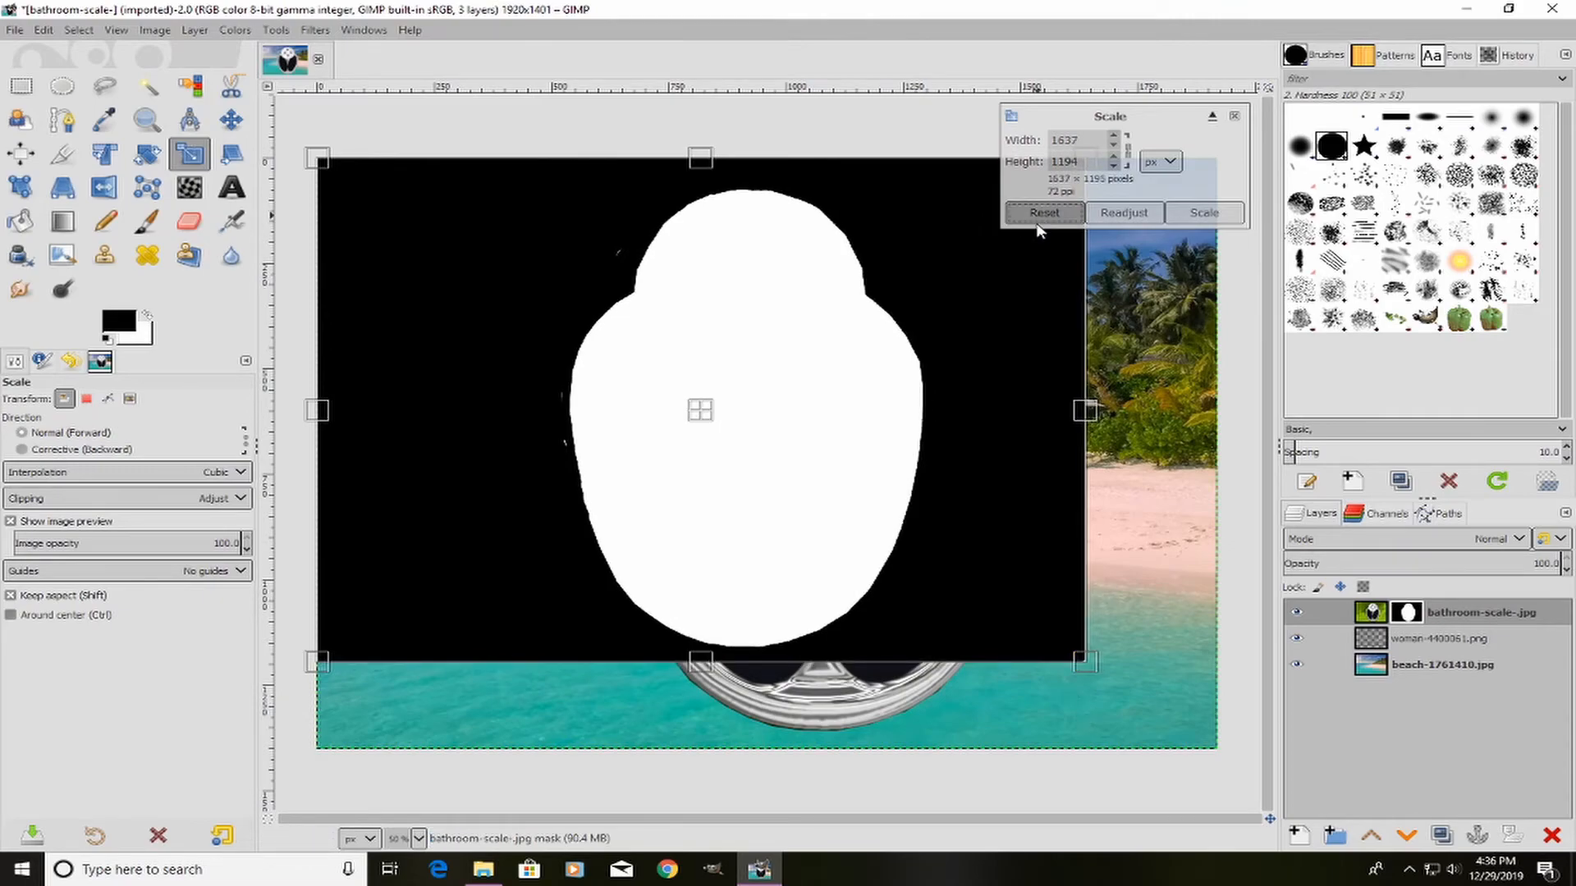
left_click(1039, 217)
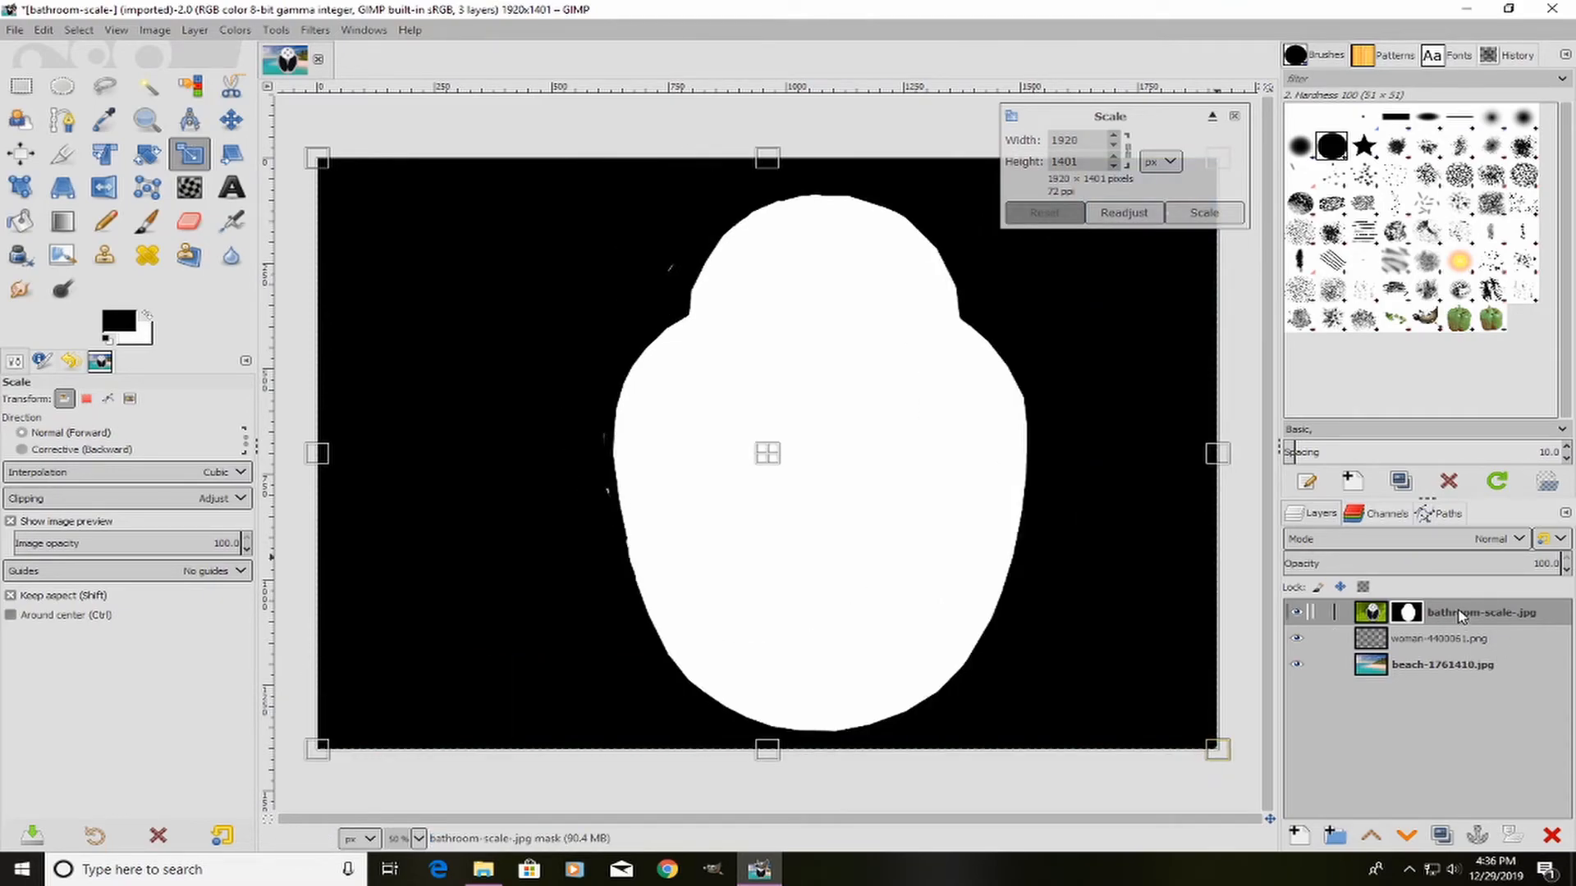
Step: Move the bathroom-scale layer back to the bottom of the layer stack and delete it
left_click_drag(1459, 616, 1474, 702)
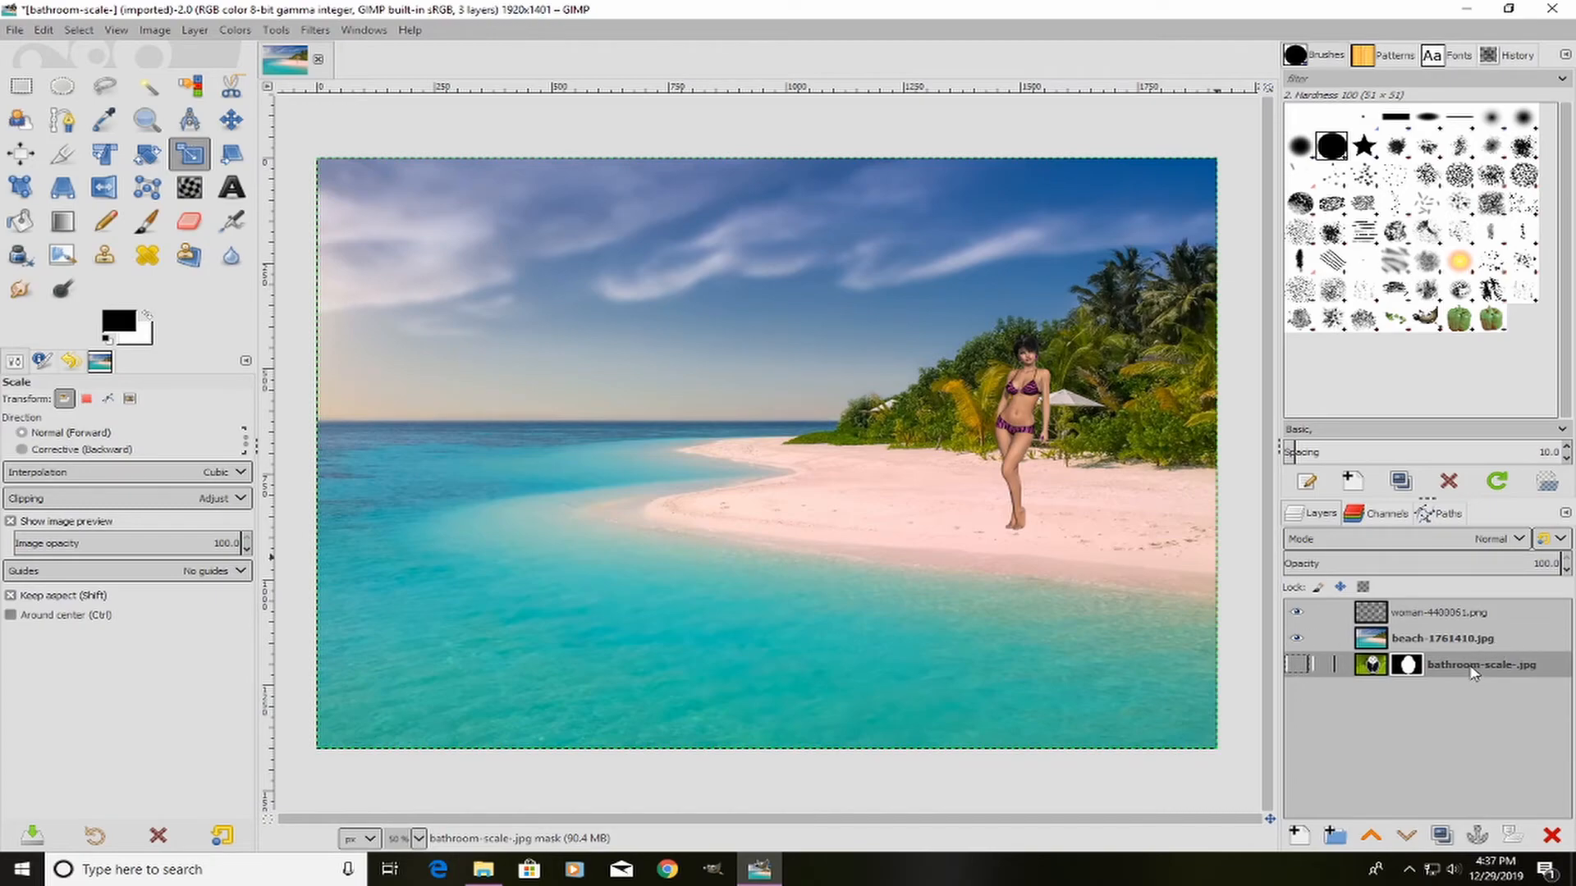
mouse_move(1470, 673)
left_mouse_down()
mouse_move(1460, 618)
mouse_move(1453, 689)
left_mouse_up()
left_click(1297, 663)
left_click(1551, 835)
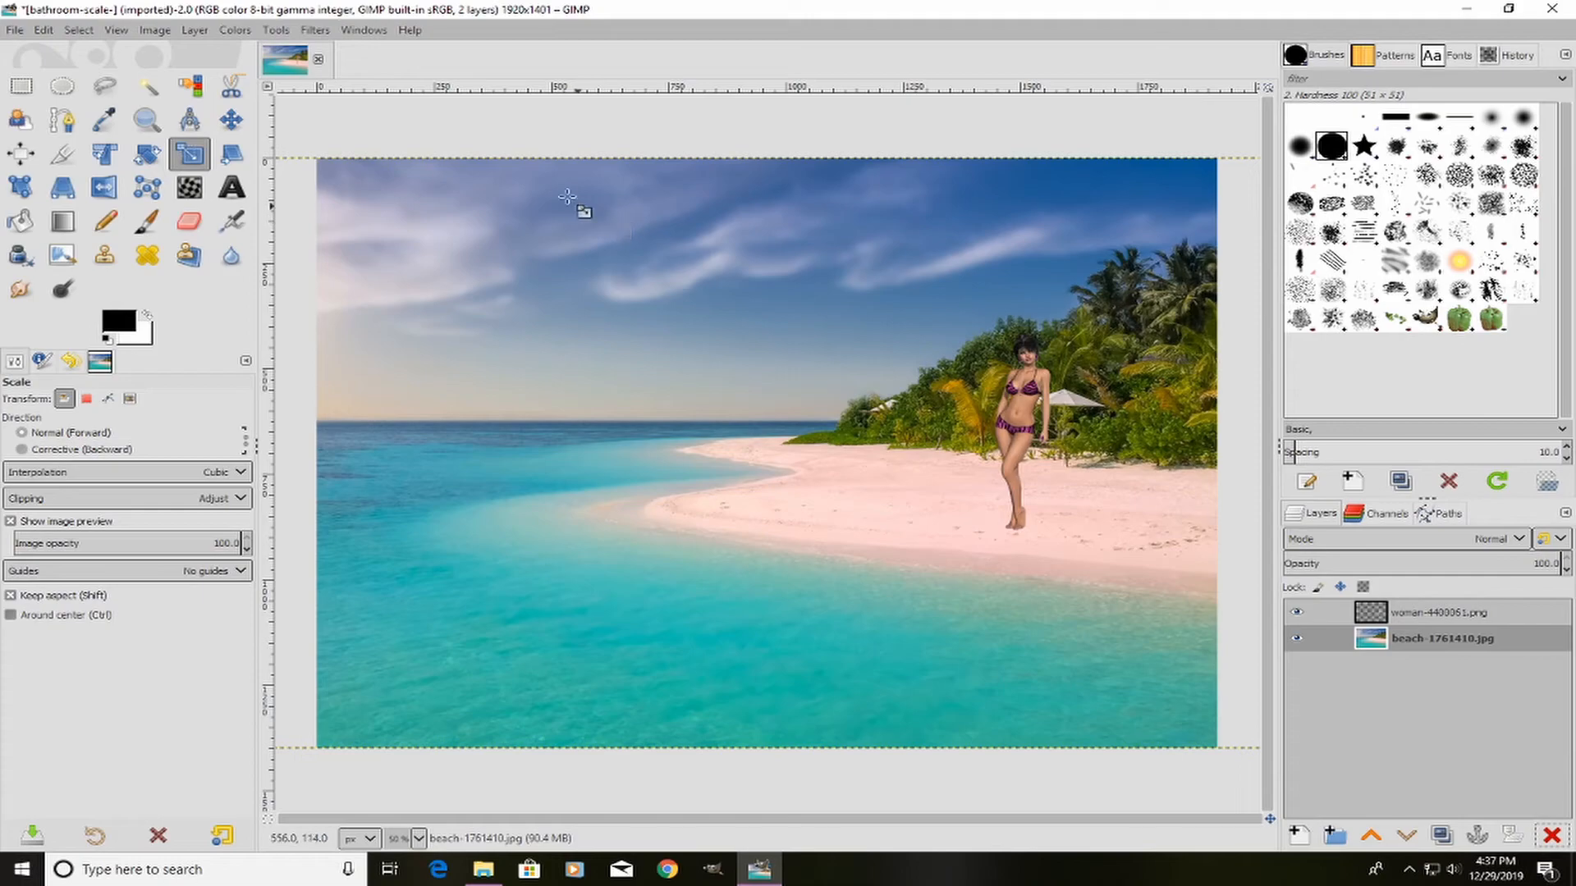
Step: Save the two-layer composite to the Desktop as bathroom-scale-.xcf
left_click(43, 31)
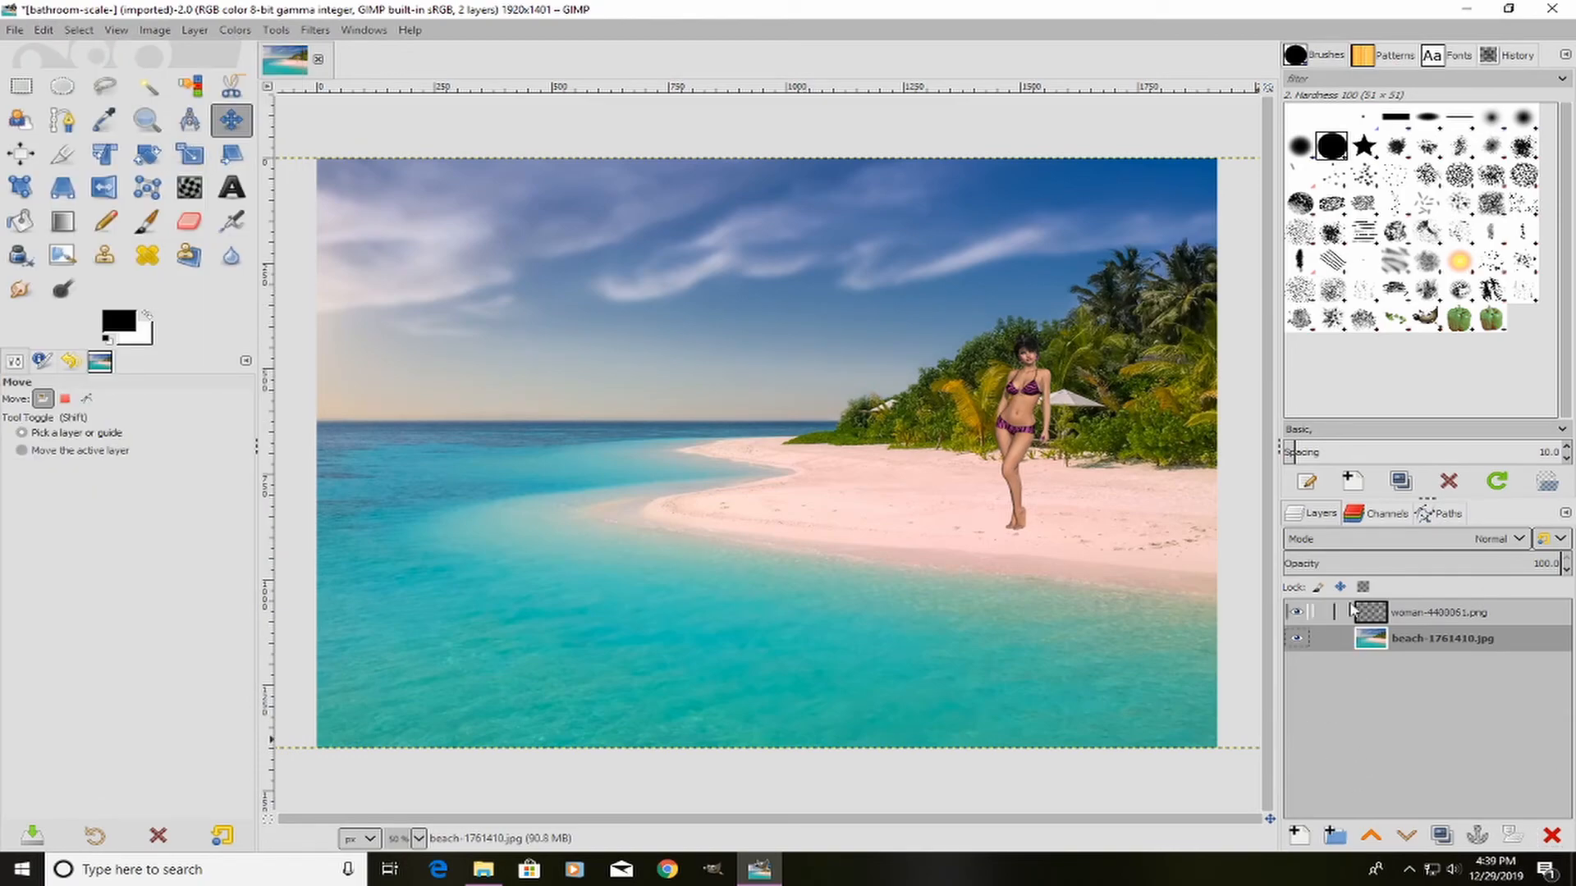
left_click(15, 31)
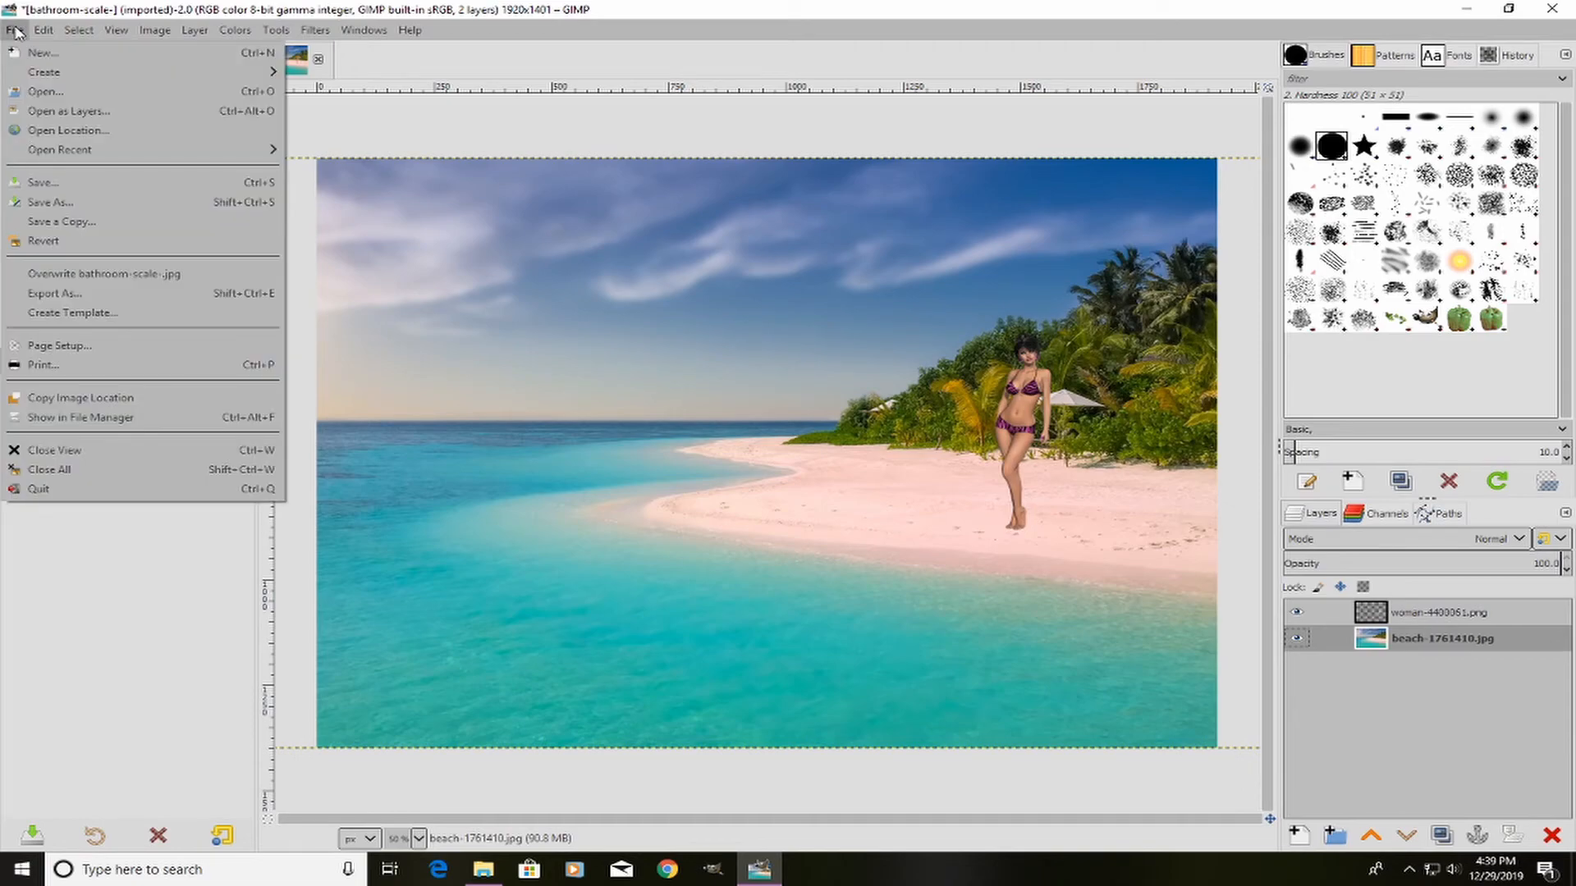
left_click(64, 204)
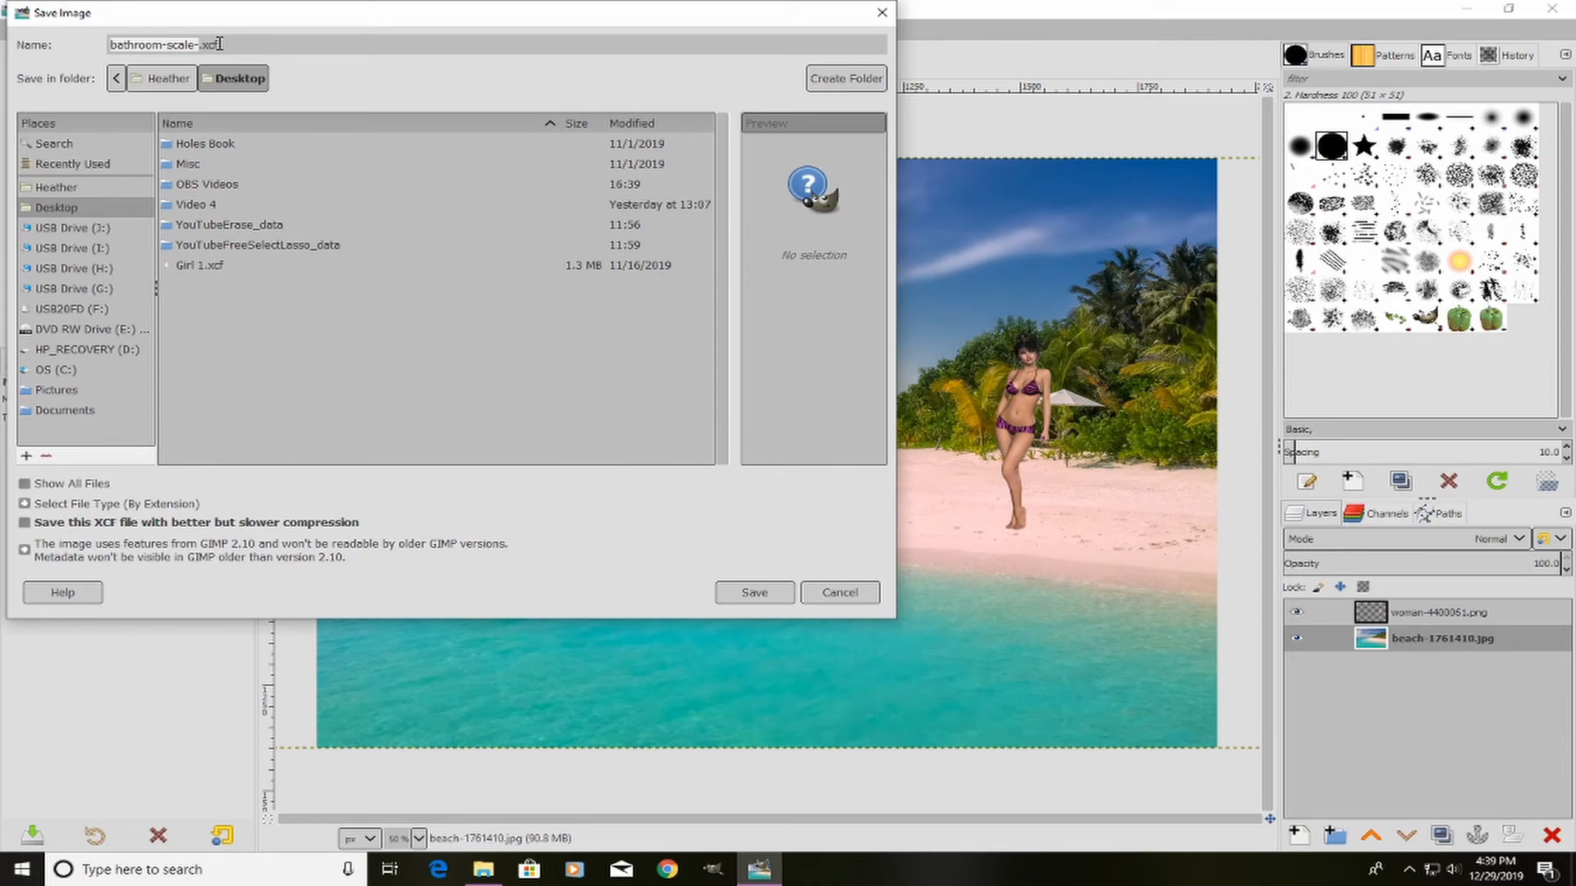
left_click(751, 594)
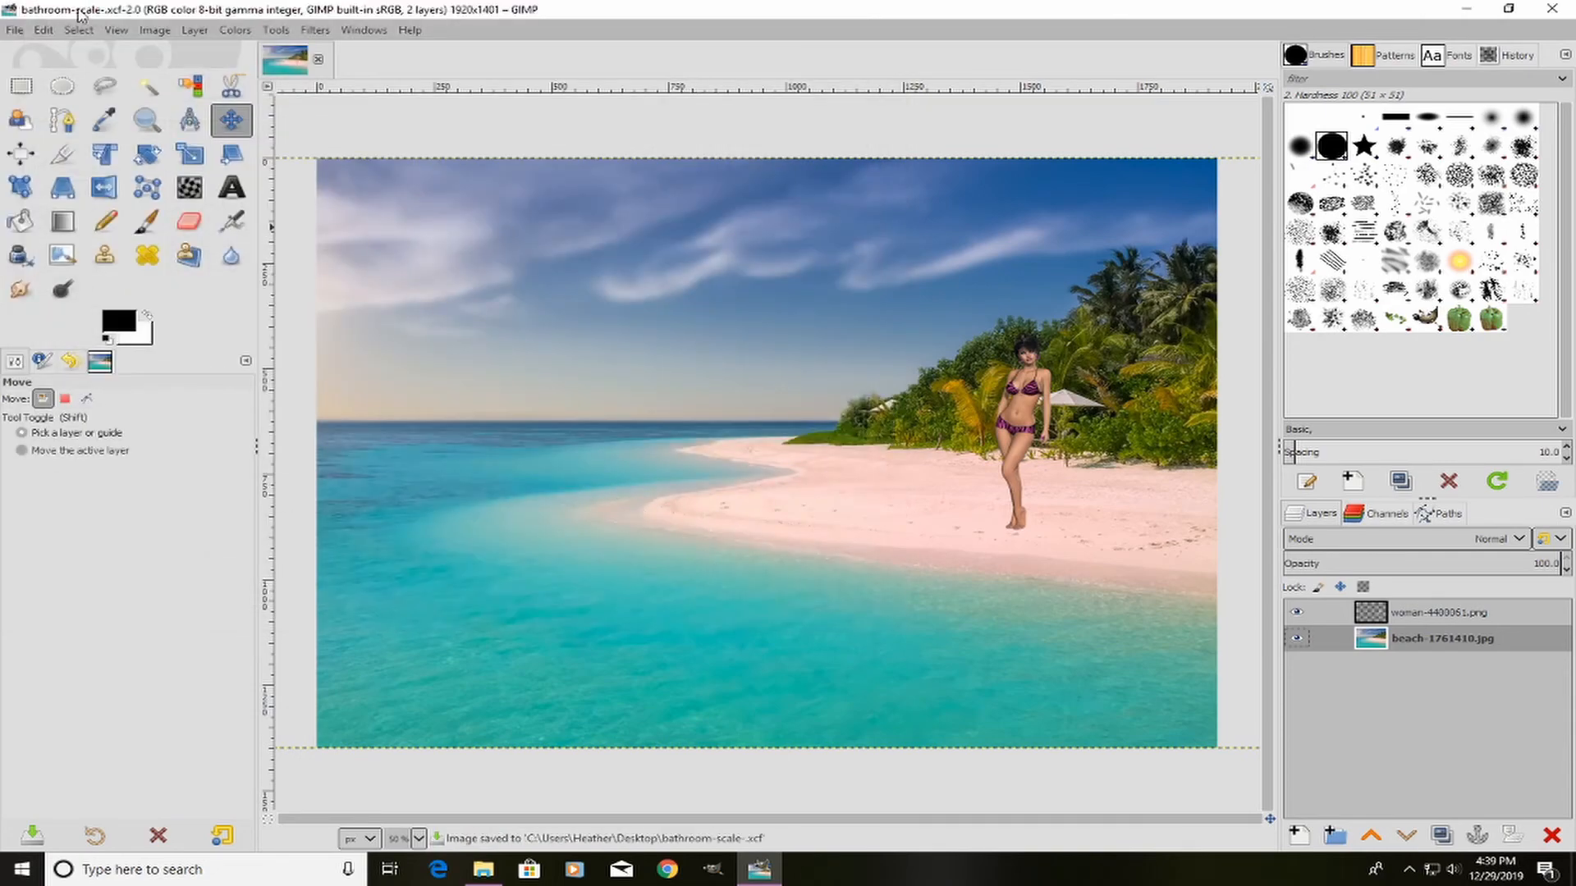
Step: Export the composite to the Desktop as the JPEG image bathroom-scale-.jpg at quality 92, replacing the existing file of that name
left_click(14, 30)
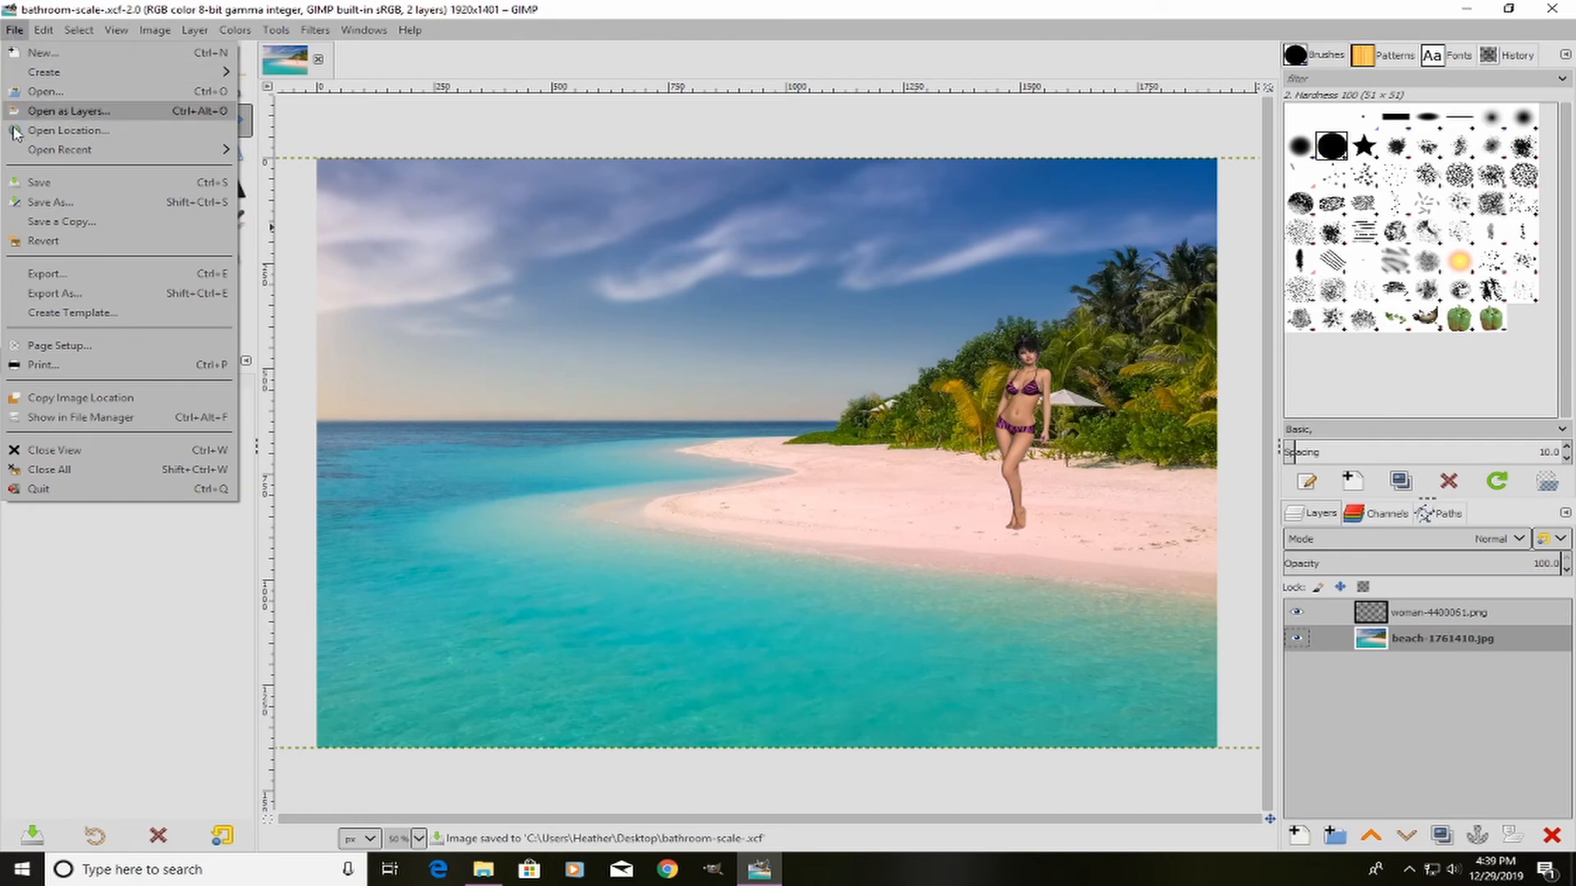
left_click(80, 294)
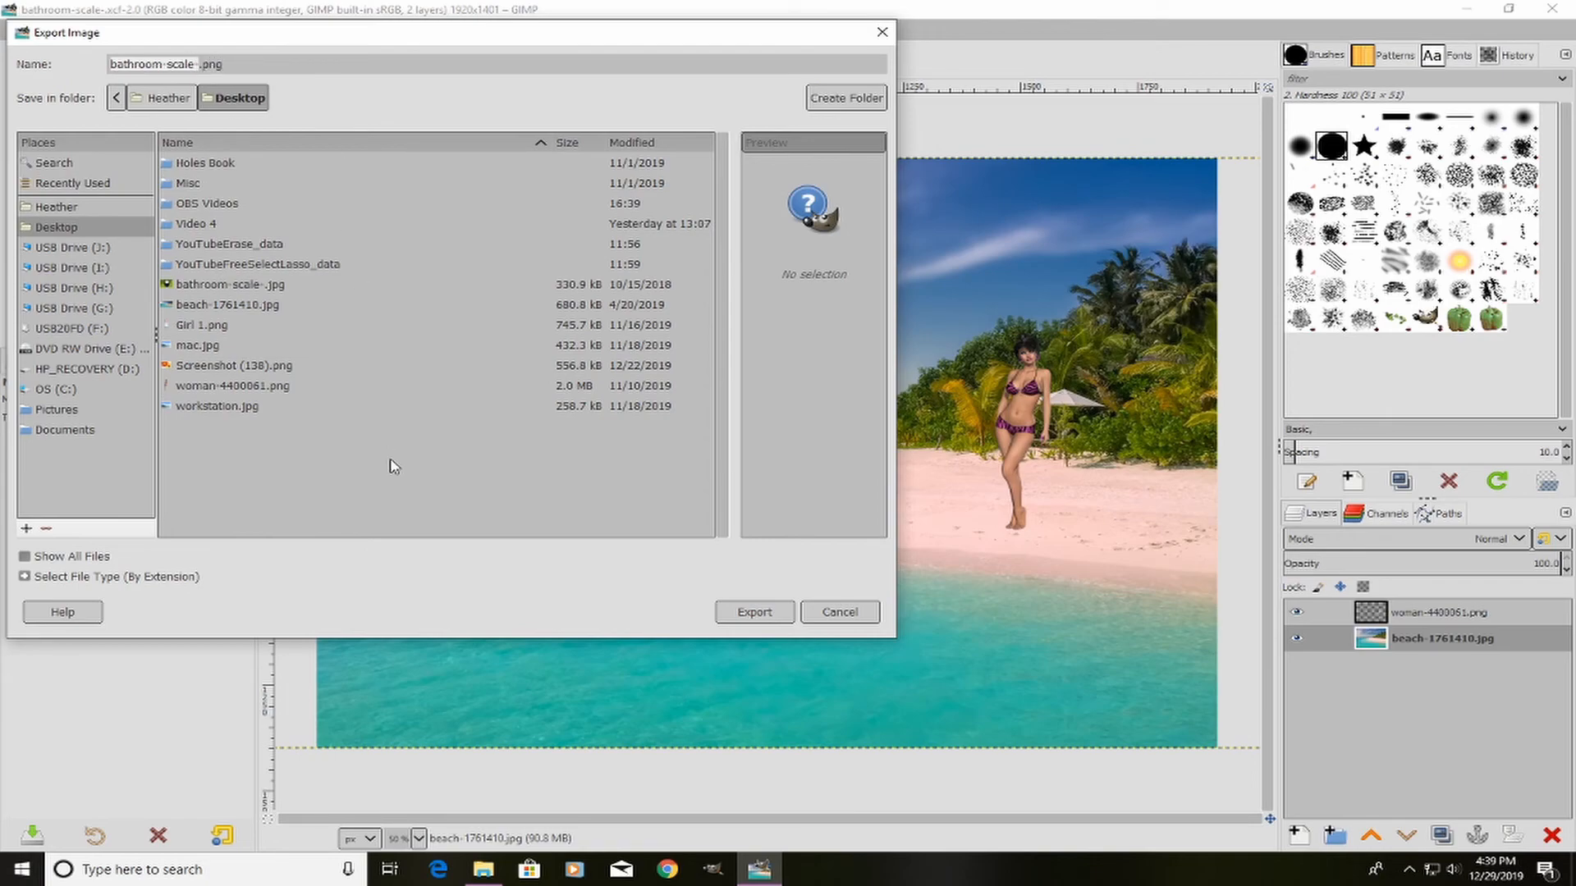
left_click(205, 579)
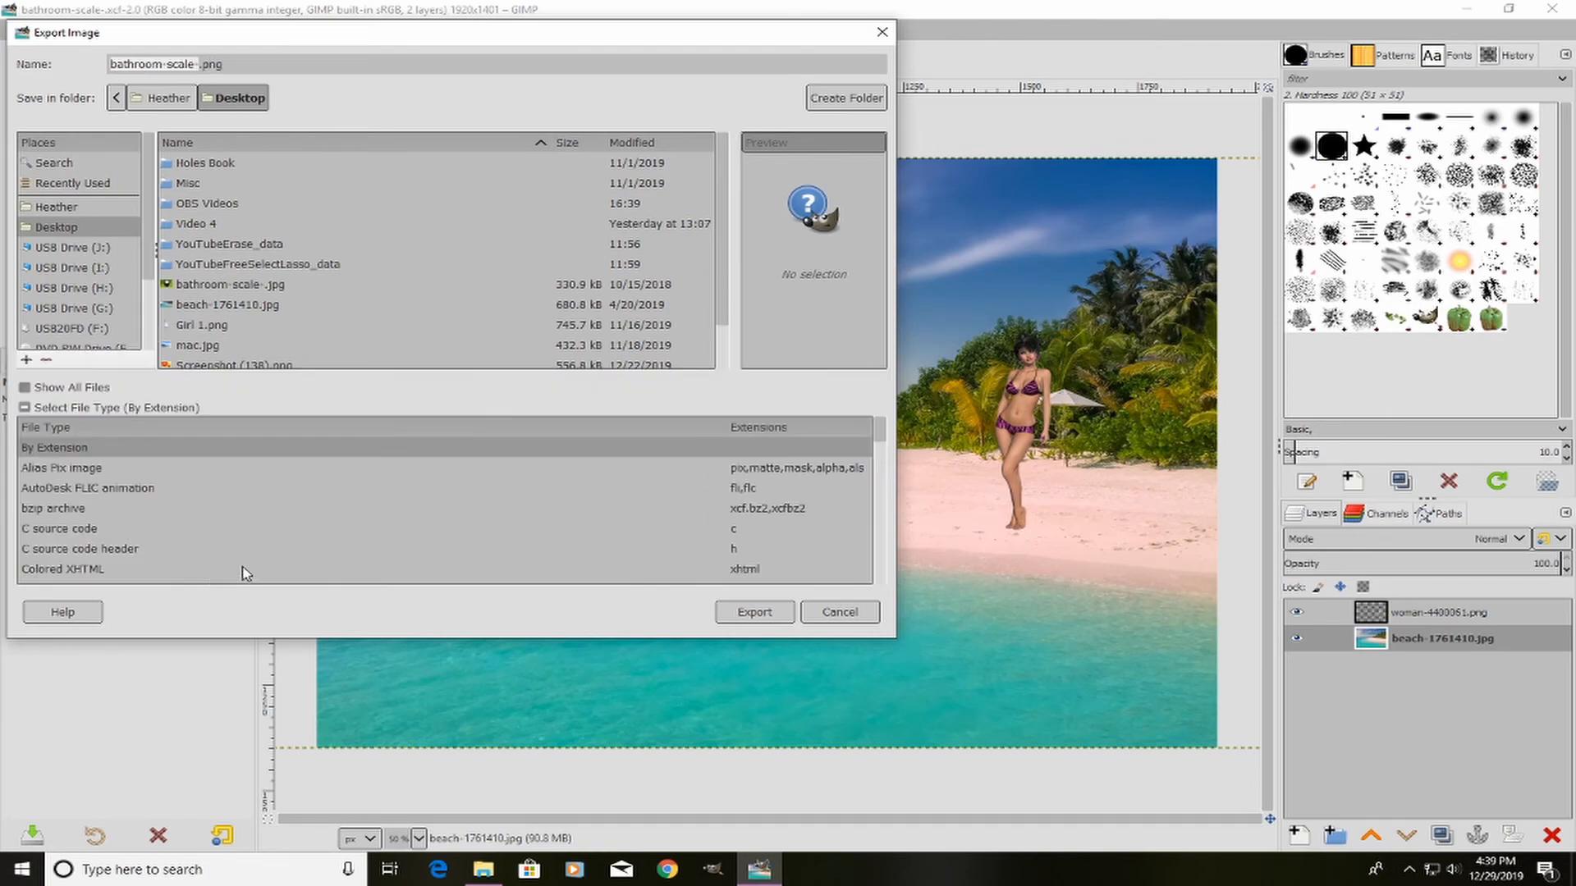
scroll(351, 469, "down", 5)
scroll(351, 469, "down", 2)
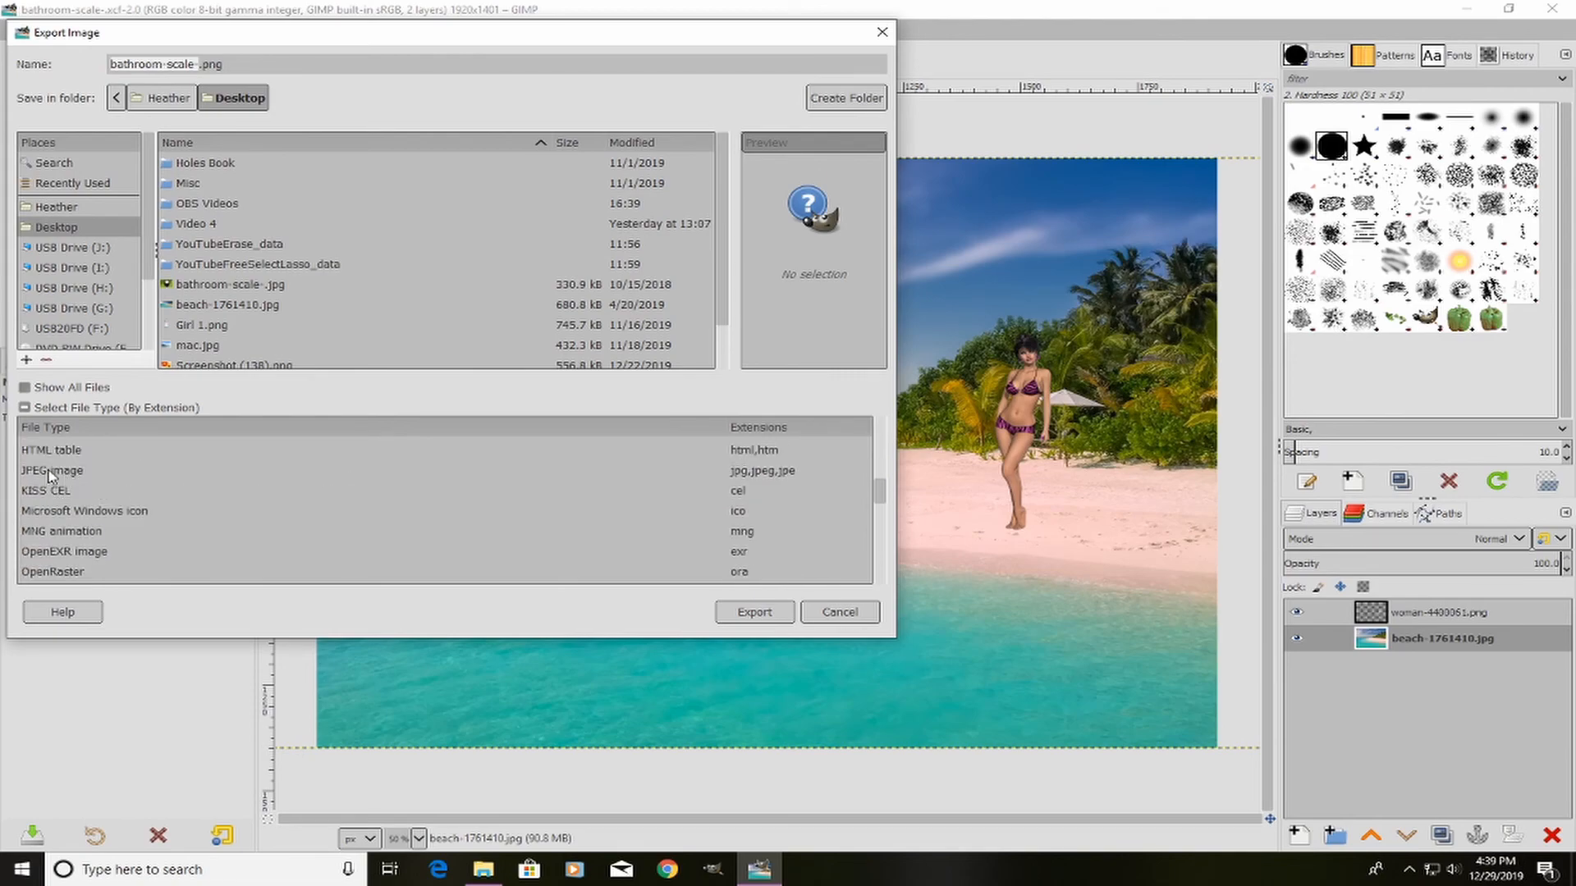
left_click(50, 471)
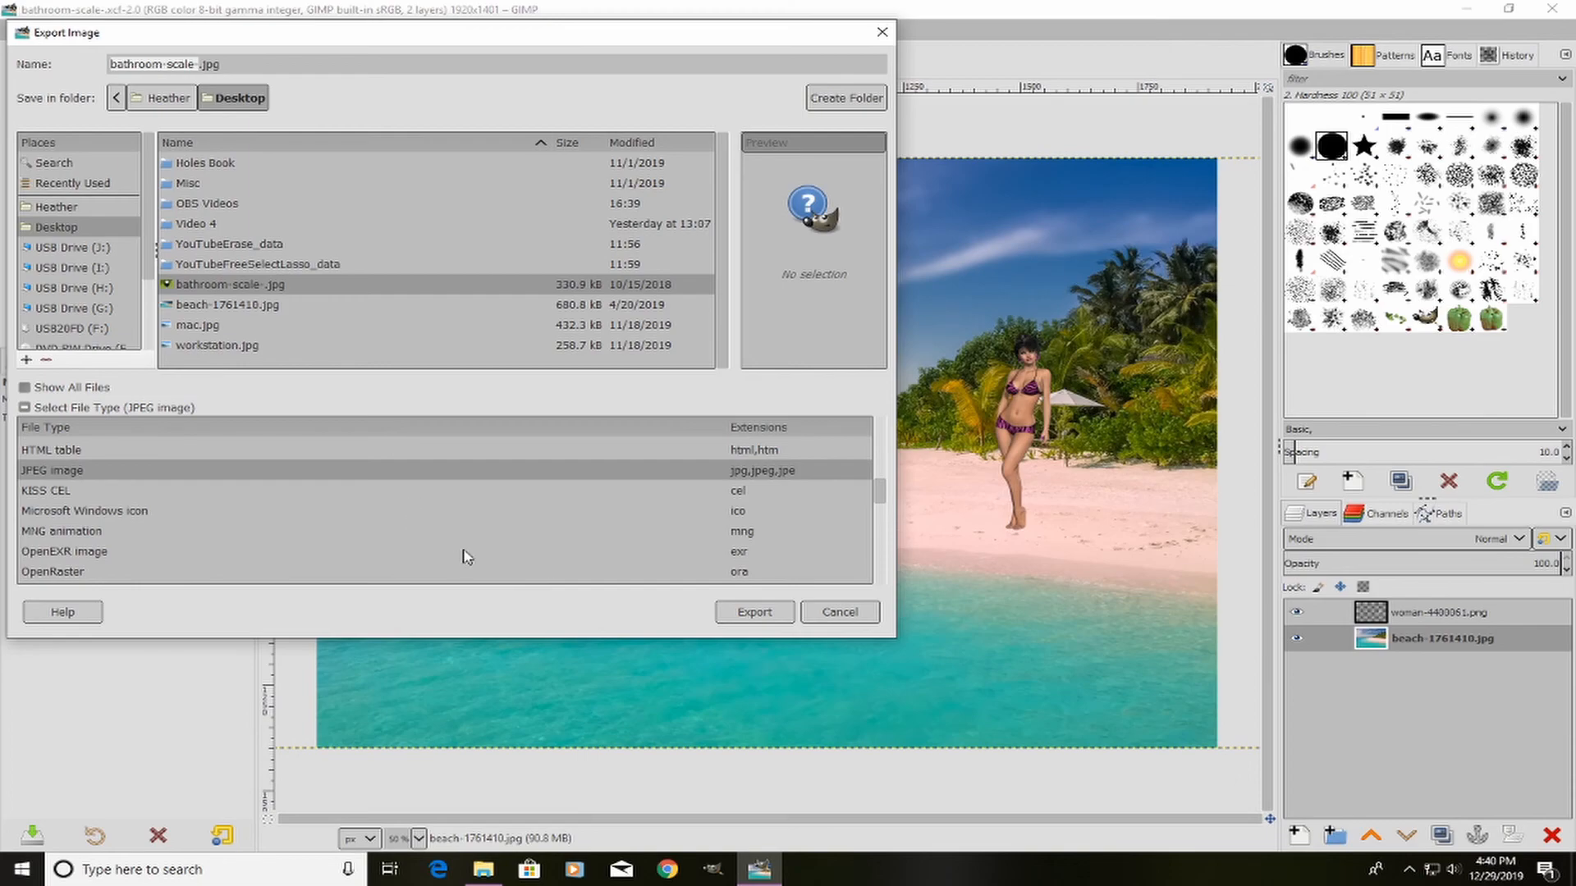
left_click(749, 614)
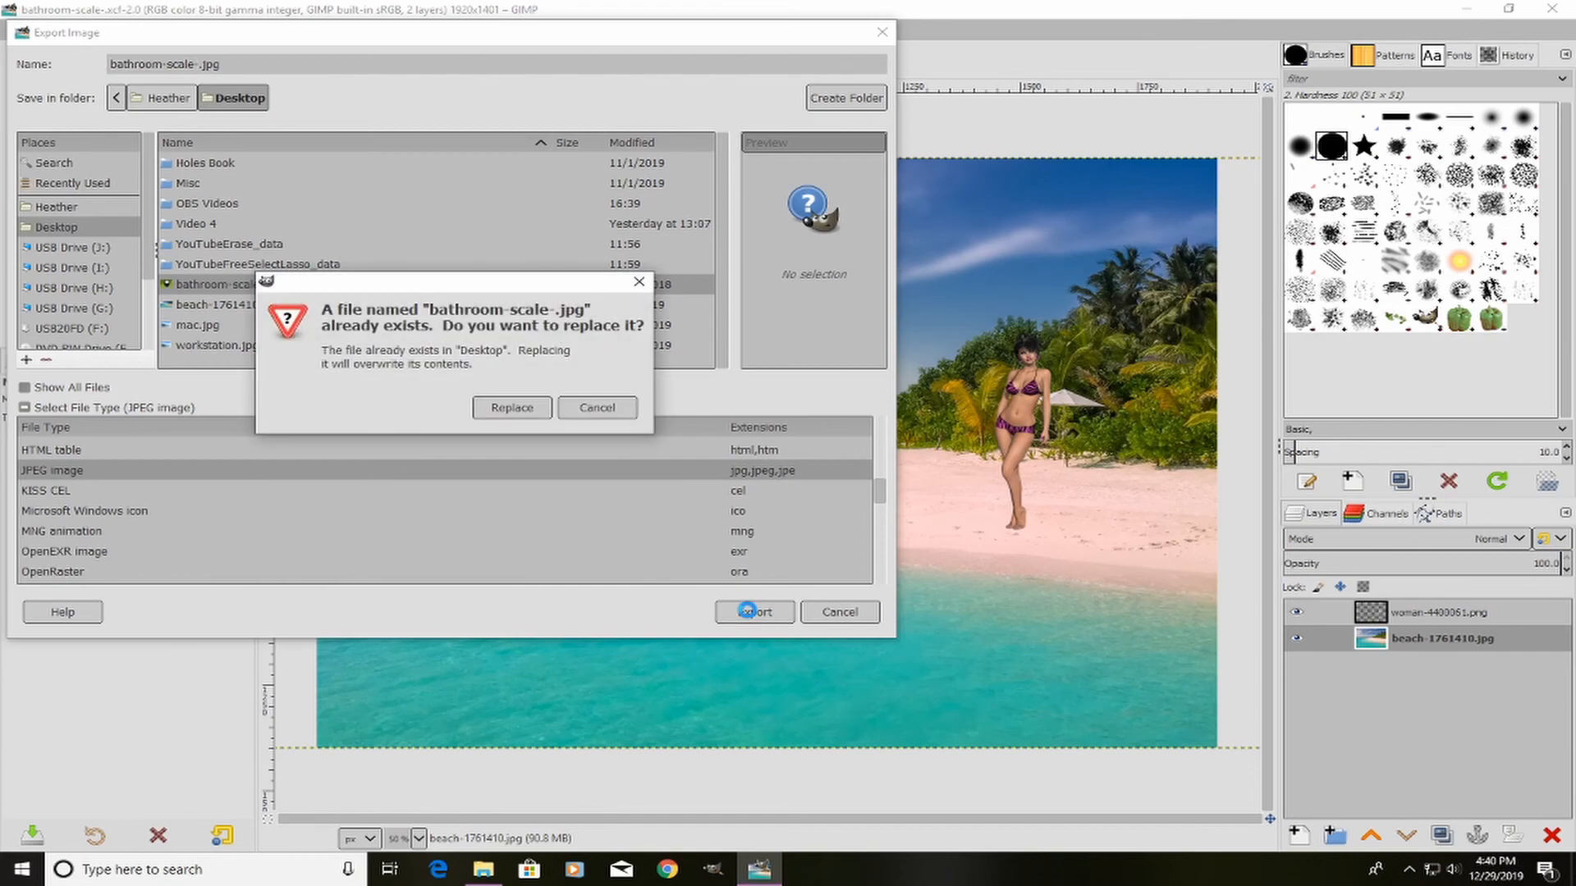
left_click(517, 414)
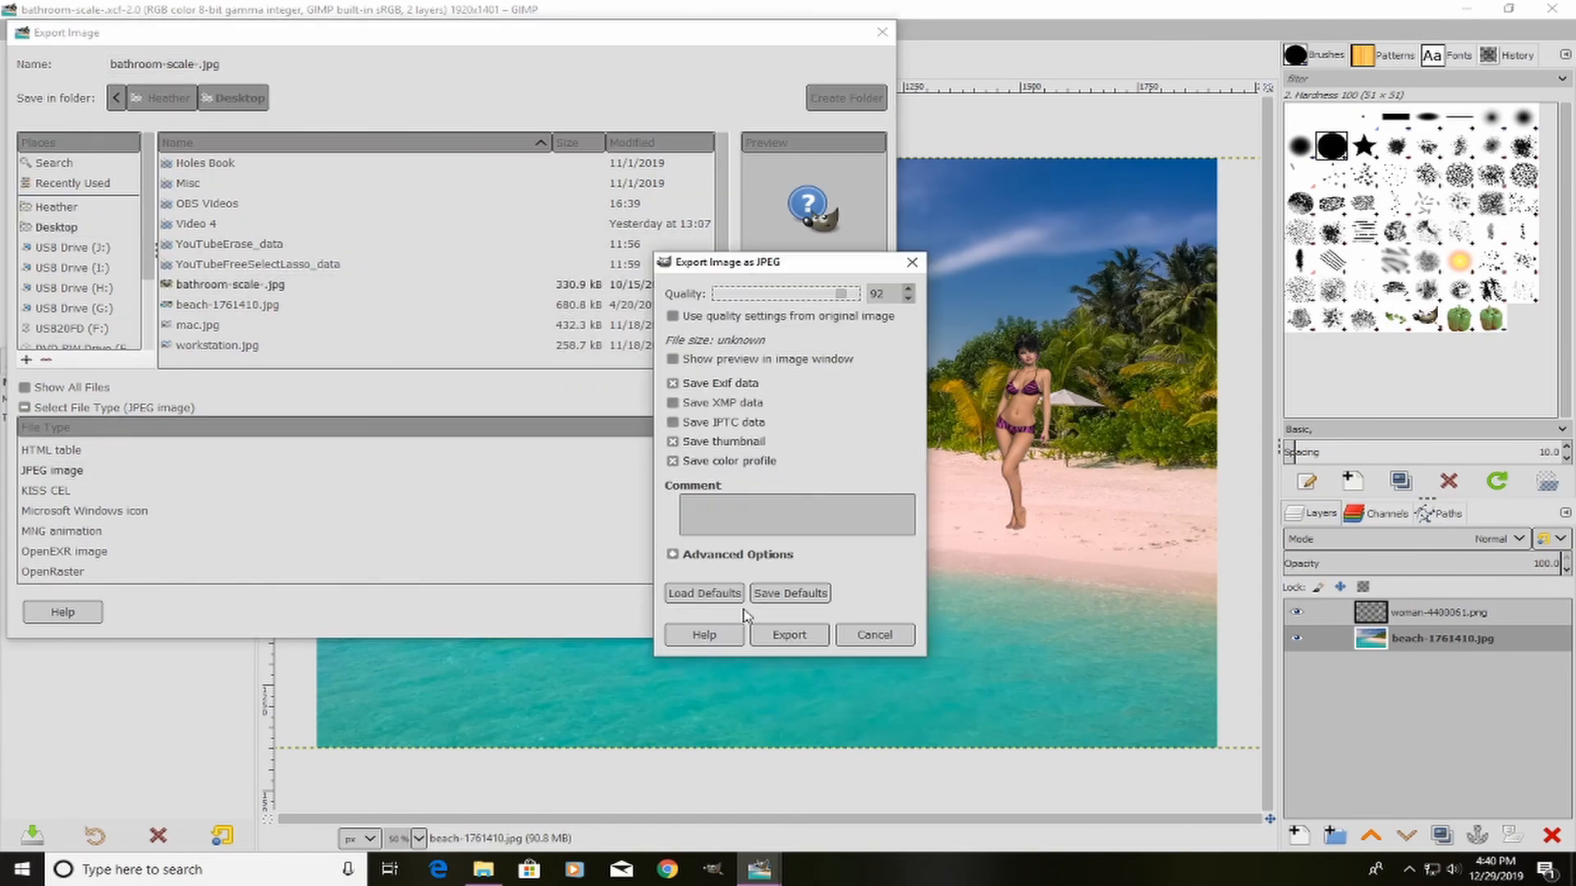
left_click(781, 635)
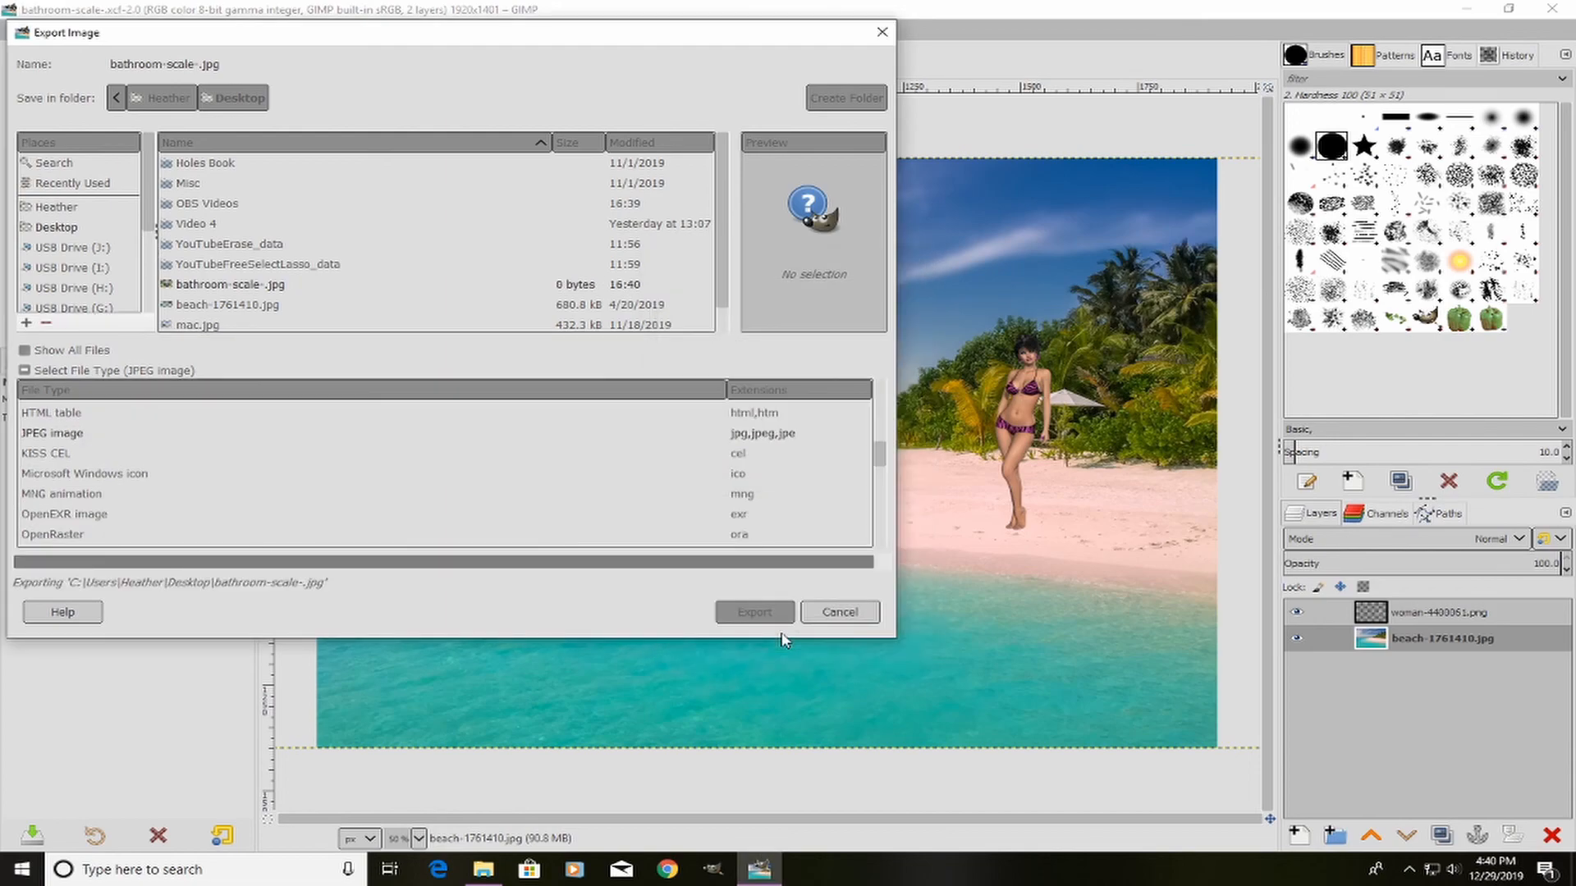